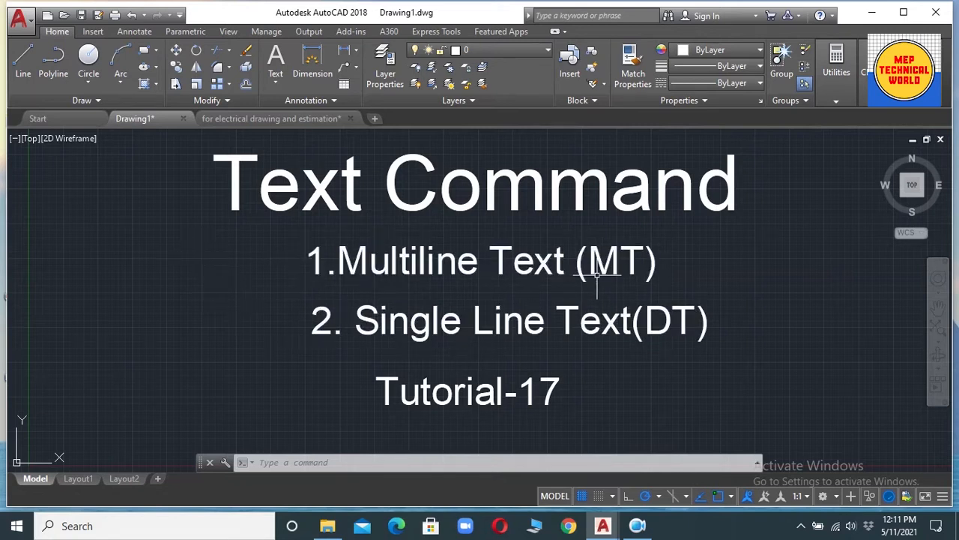
Create a new drawing and define a wide multiline text box in the upper part of the drawing area.
{"action": "left_click", "coordinate": [374, 119]}
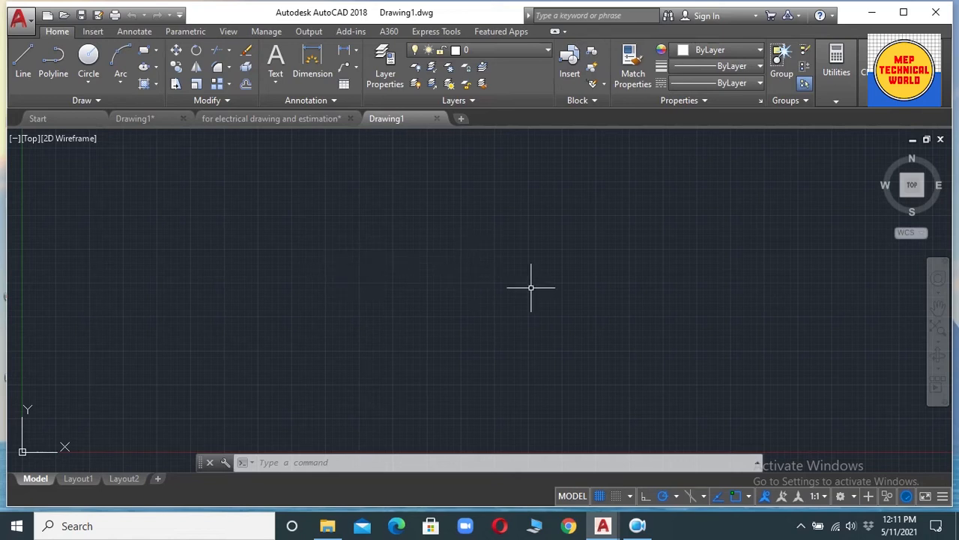
{"action": "left_click", "coordinate": [274, 466]}
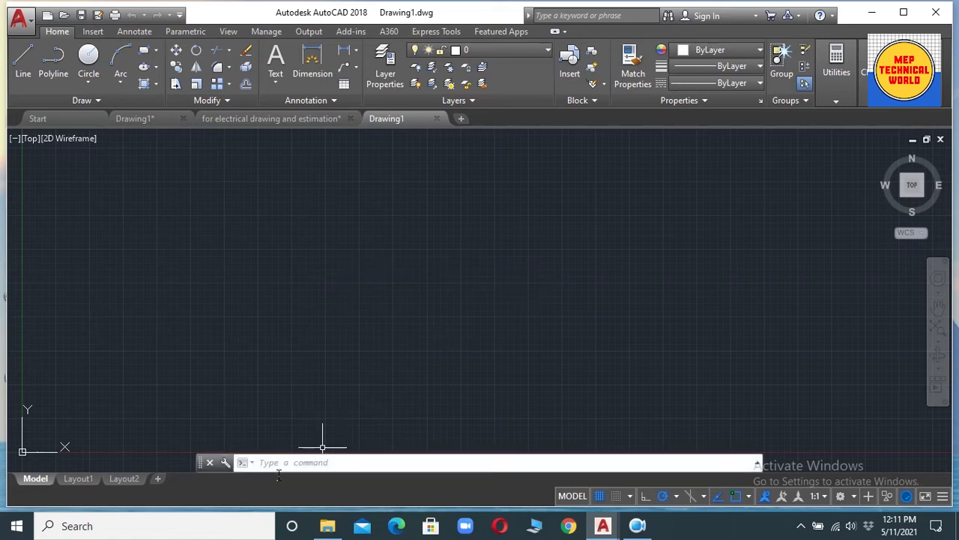
{"action": "type", "text": "mt"}
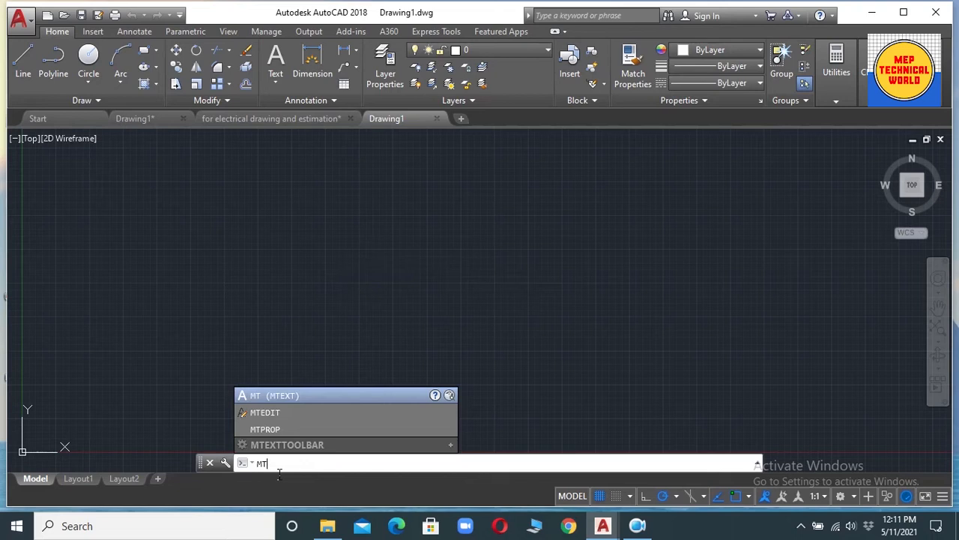
{"action": "key", "text": "Escape"}
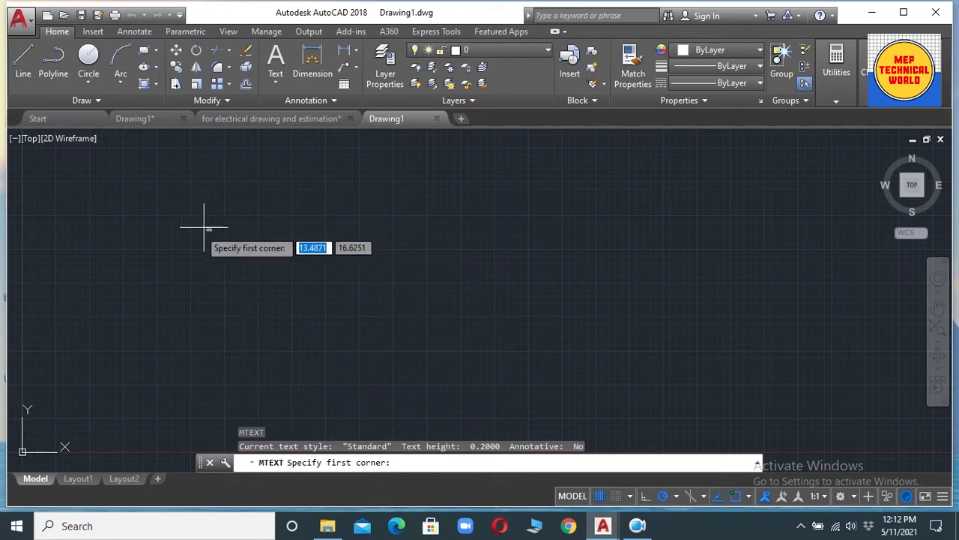
{"action": "left_click", "coordinate": [124, 216]}
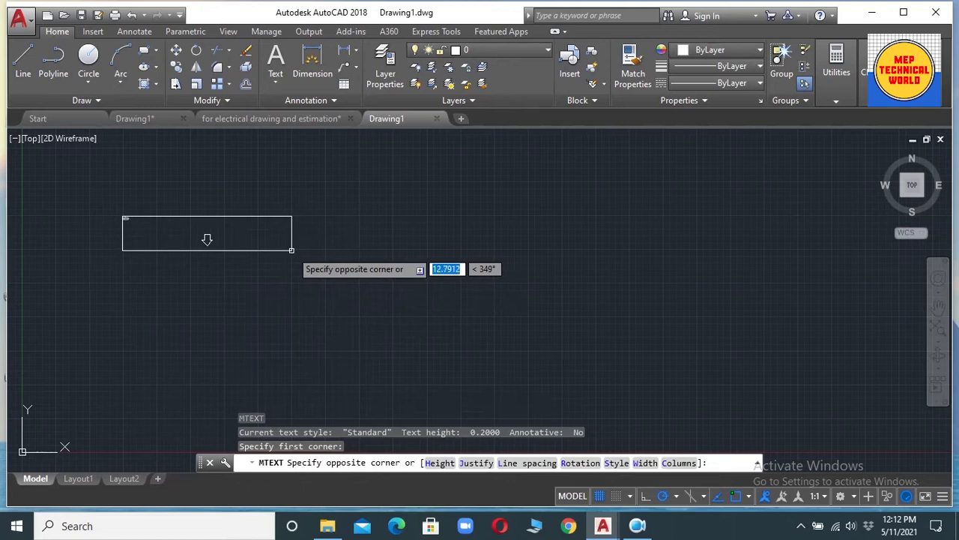
{"action": "left_click", "coordinate": [359, 281]}
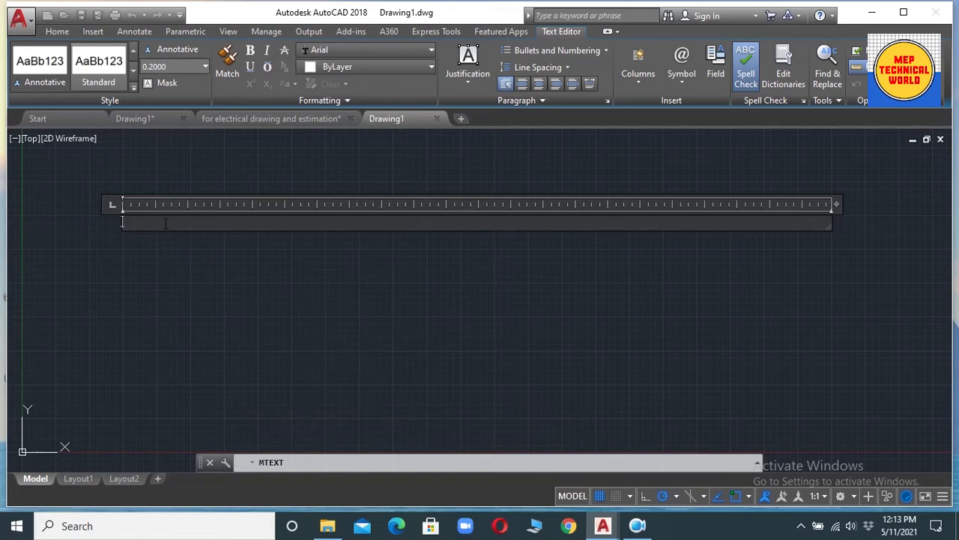
Enter "MEP Technical World" as the multiline text and finish editing.
{"action": "type", "text": "MEP Technical Wor"}
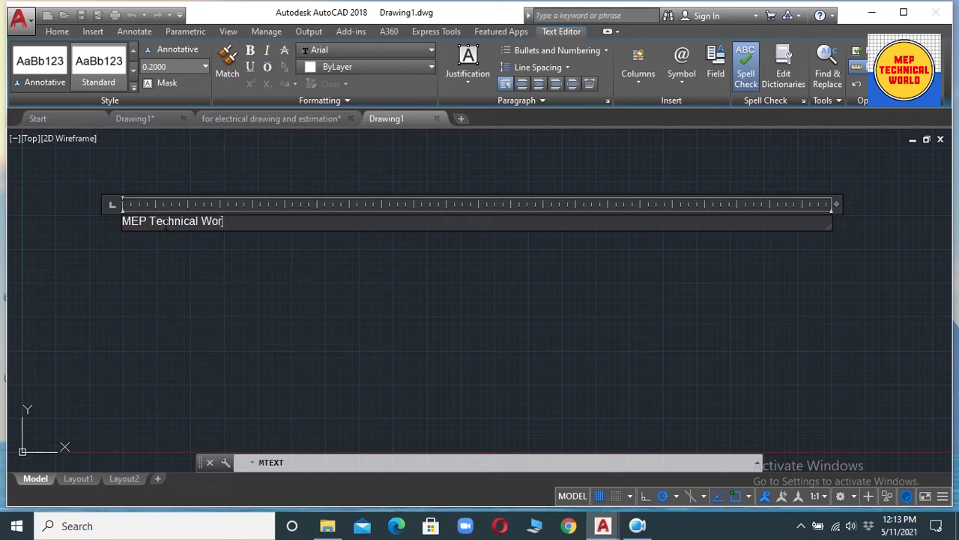
{"action": "type", "text": "ld"}
{"action": "left_click", "coordinate": [392, 296]}
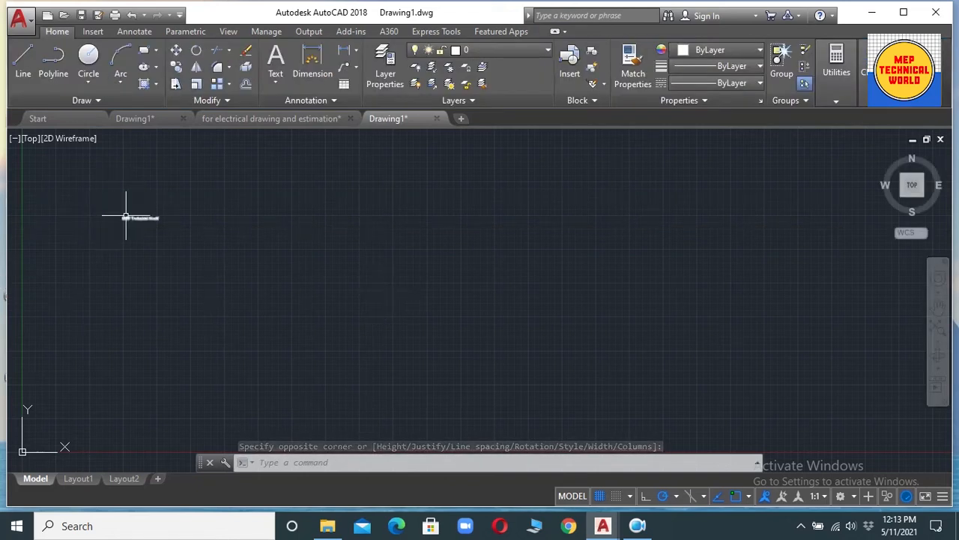
Reopen the "MEP Technical World" text for editing, select all of it and set its height to 300.
{"action": "scroll", "coordinate": [113, 217], "scroll_direction": "up", "scroll_amount": 4}
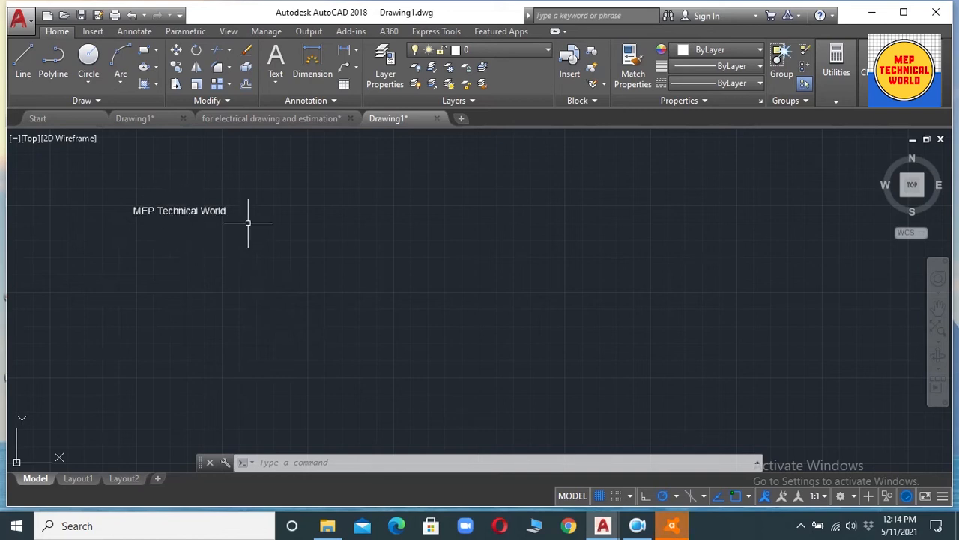
{"action": "double_click", "coordinate": [218, 210]}
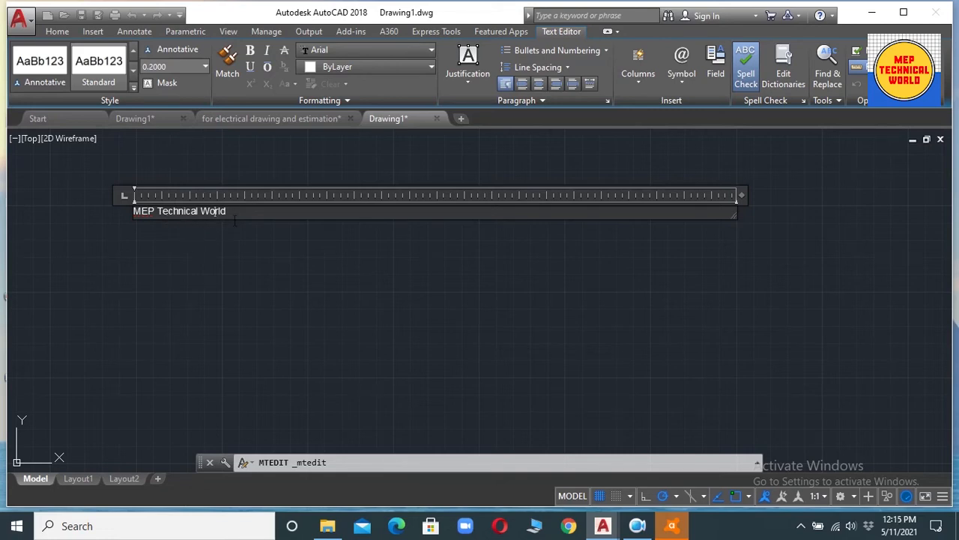
{"action": "left_click_drag", "start_coordinate": [233, 214], "coordinate": [128, 224]}
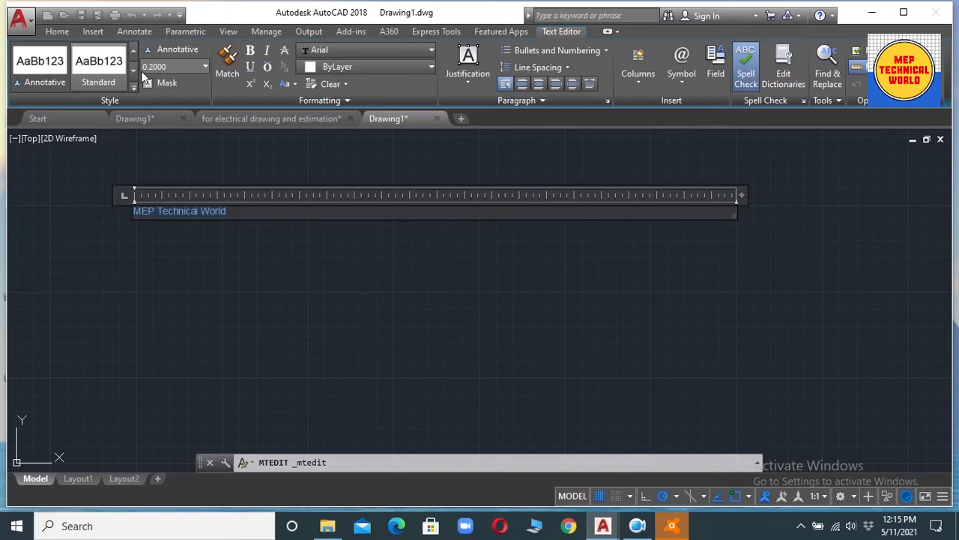
{"action": "left_click", "coordinate": [178, 69]}
{"action": "type", "text": "300"}
{"action": "key", "text": "Return"}
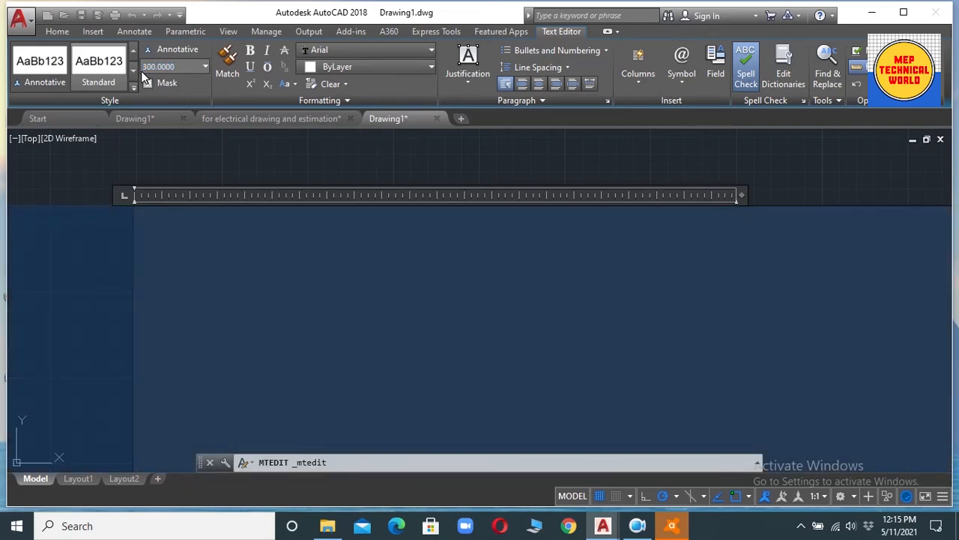
Reduce the height of the selected text to 2.
{"action": "left_click", "coordinate": [189, 69]}
{"action": "type", "text": "2"}
{"action": "key", "text": "Return"}
{"action": "key", "text": "BackSpace"}
{"action": "type", "text": "2"}
{"action": "key", "text": "Return"}
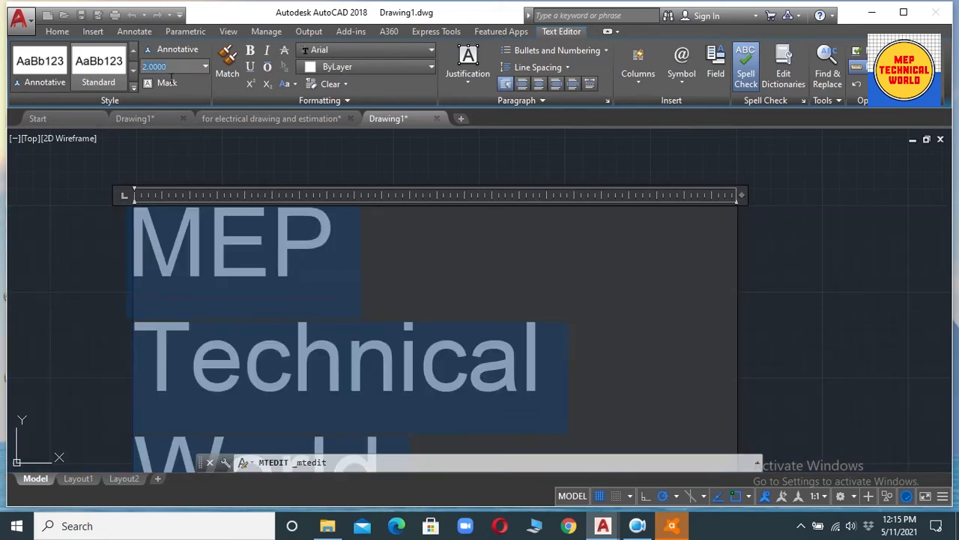
Set the height of the selected "MEP Technical World" text to 1.
{"action": "type", "text": "100"}
{"action": "key", "text": "Return"}
{"action": "key", "text": "Return"}
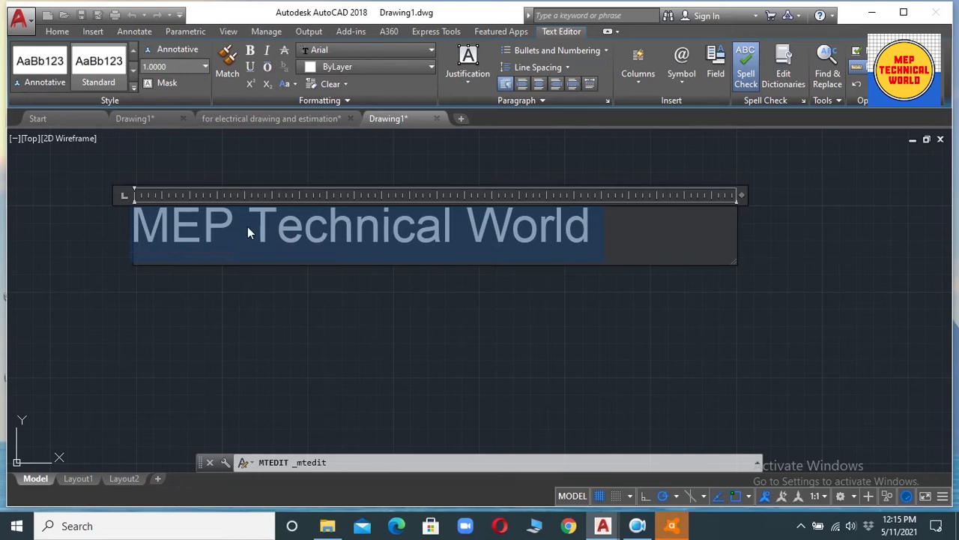
Format the selected text as bold, italic and underlined.
{"action": "left_click", "coordinate": [249, 50]}
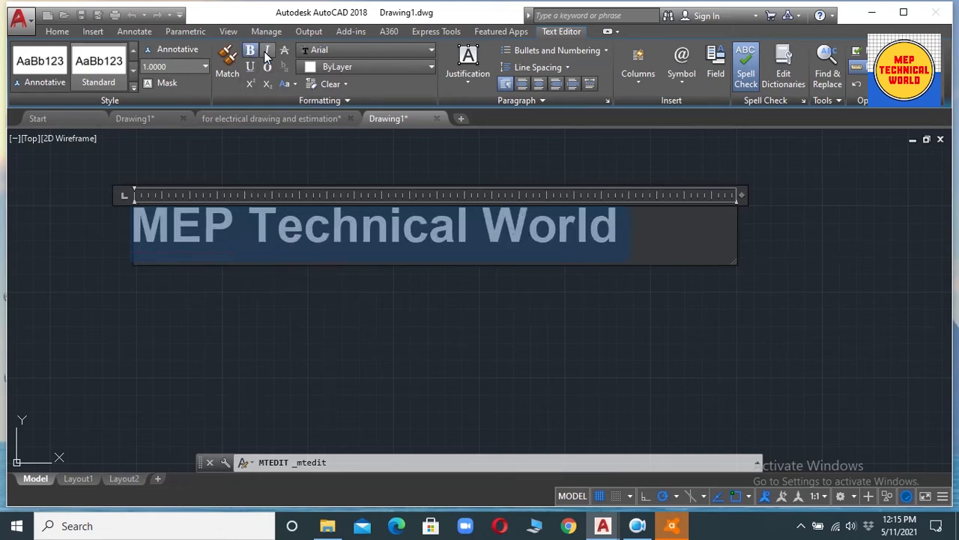
{"action": "left_click", "coordinate": [267, 52]}
{"action": "left_click", "coordinate": [250, 67]}
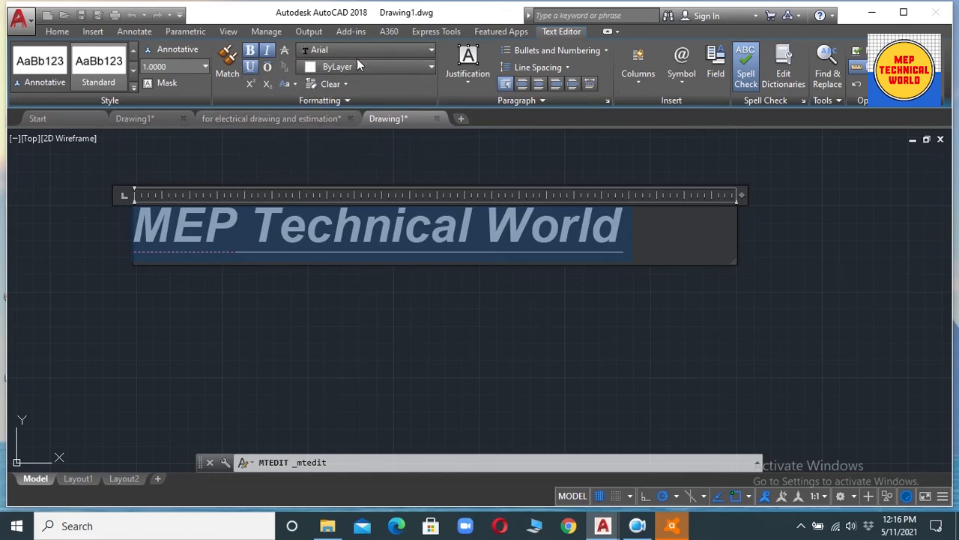
Keep the Arial font and change the selected text's colour to red (237,31,36).
{"action": "left_click", "coordinate": [405, 52]}
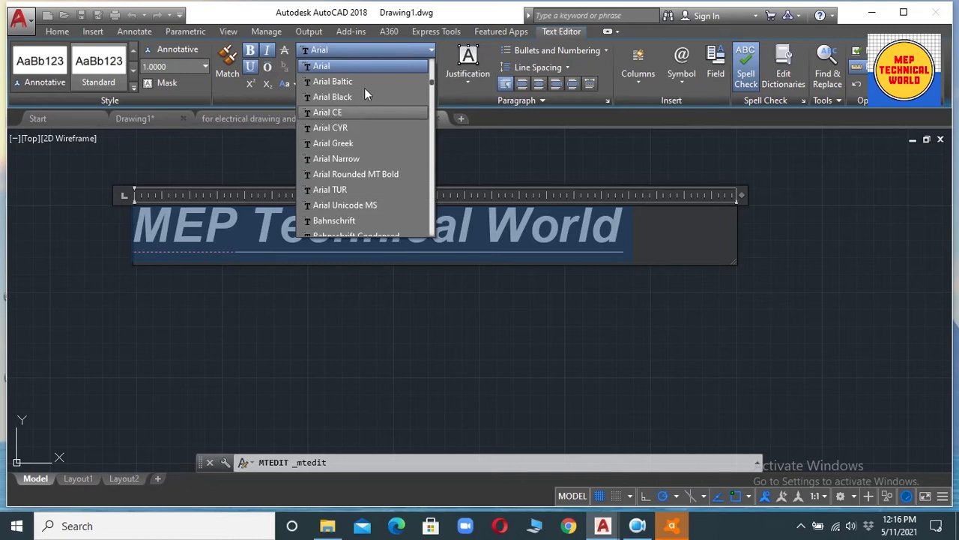
{"action": "left_click", "coordinate": [401, 50]}
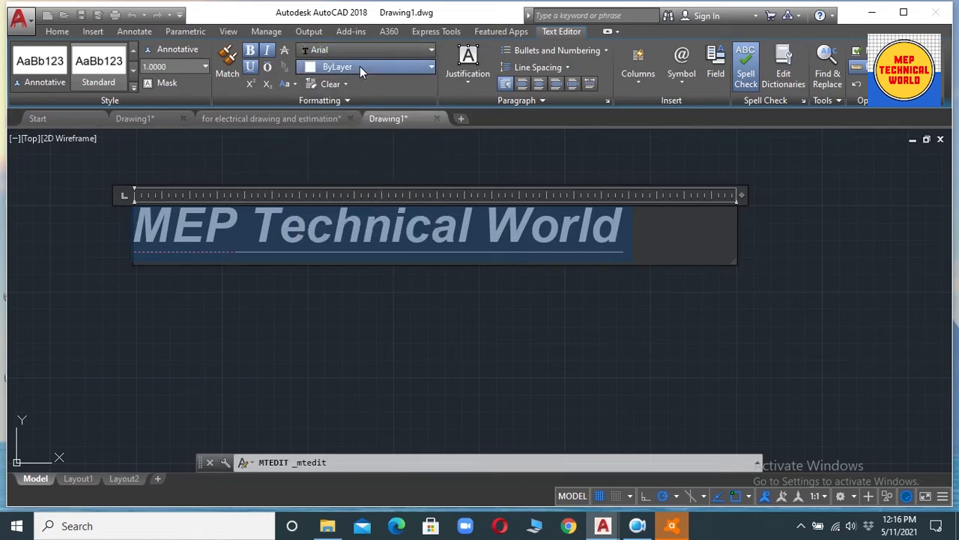
{"action": "left_click", "coordinate": [360, 66]}
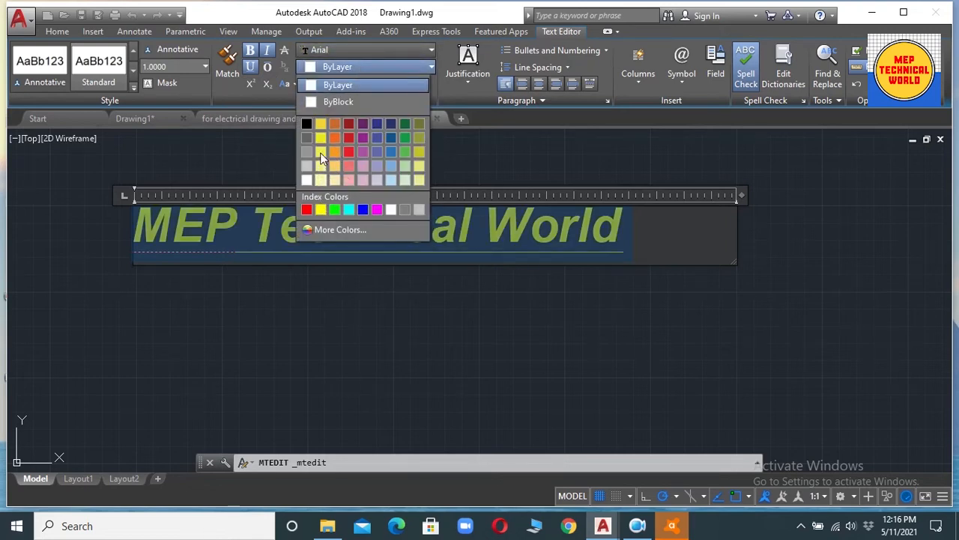
{"action": "left_click", "coordinate": [348, 150]}
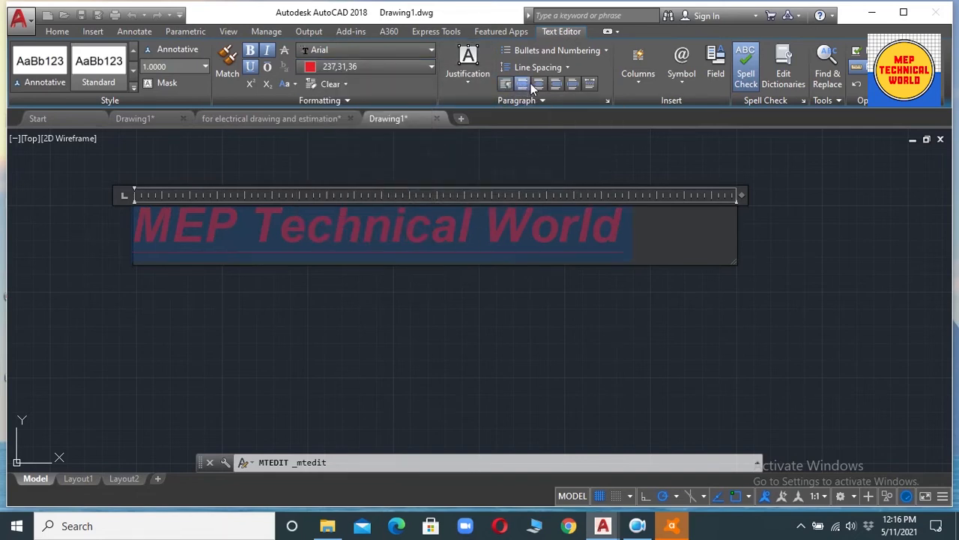
Try right alignment on the paragraph, set it to centered within the text box, and finish editing the text.
{"action": "left_click", "coordinate": [538, 84]}
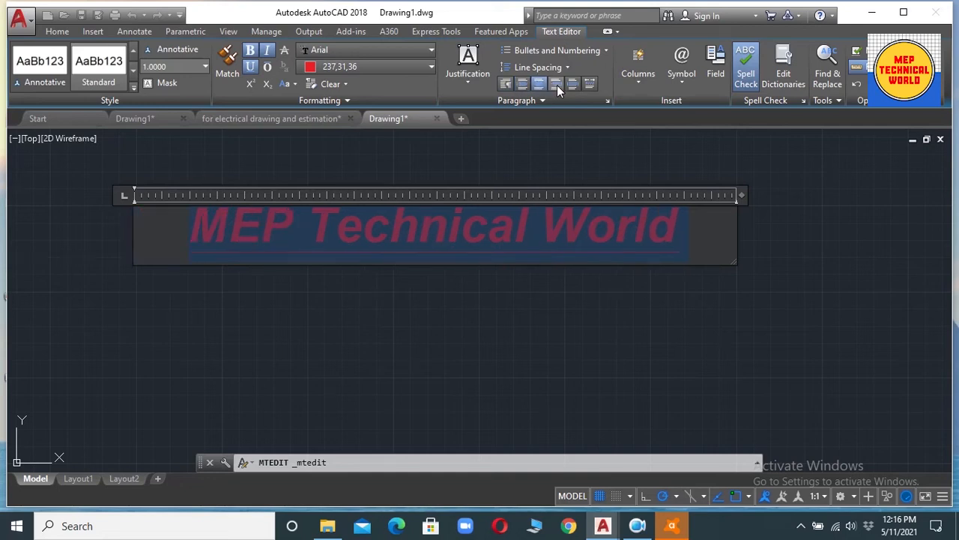
{"action": "left_click", "coordinate": [557, 85]}
{"action": "left_click", "coordinate": [539, 84]}
{"action": "left_click", "coordinate": [446, 322]}
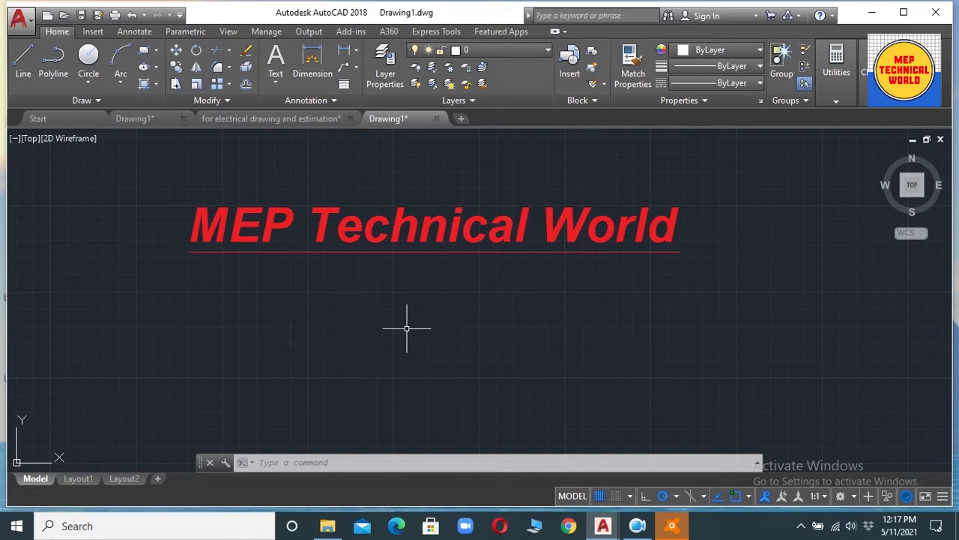
Start single-line text (DT) below the red heading with a height of 2 and a rotation angle of 0.
{"action": "left_click", "coordinate": [310, 463]}
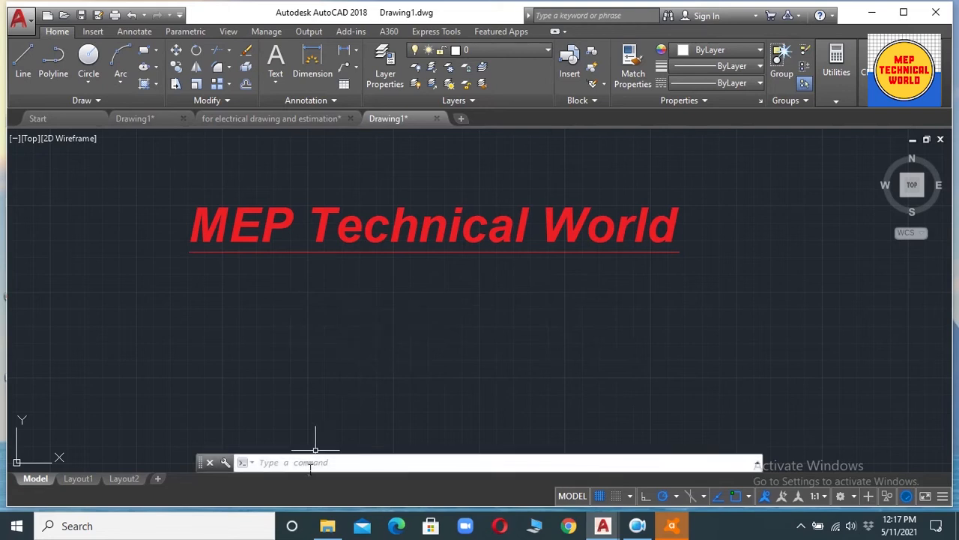
{"action": "type", "text": "dt"}
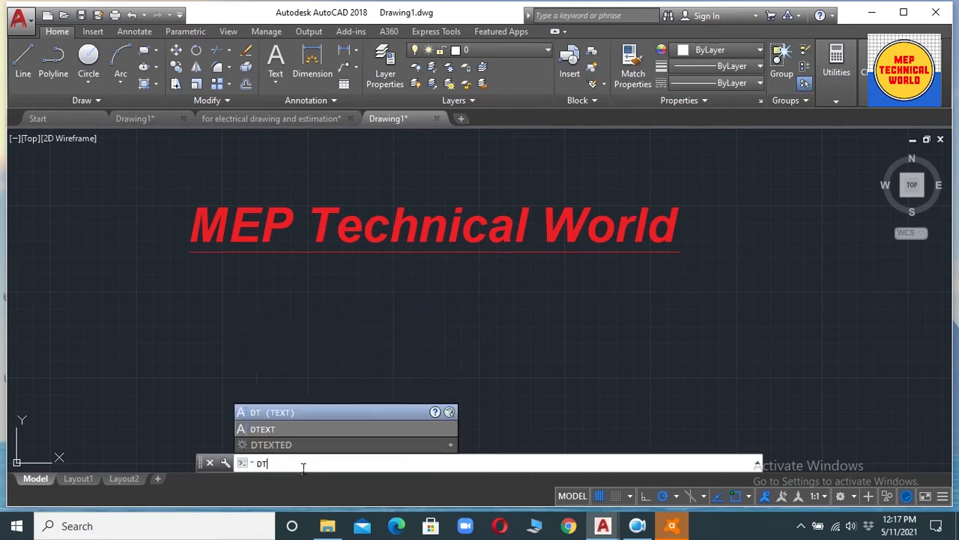
{"action": "key", "text": "Return"}
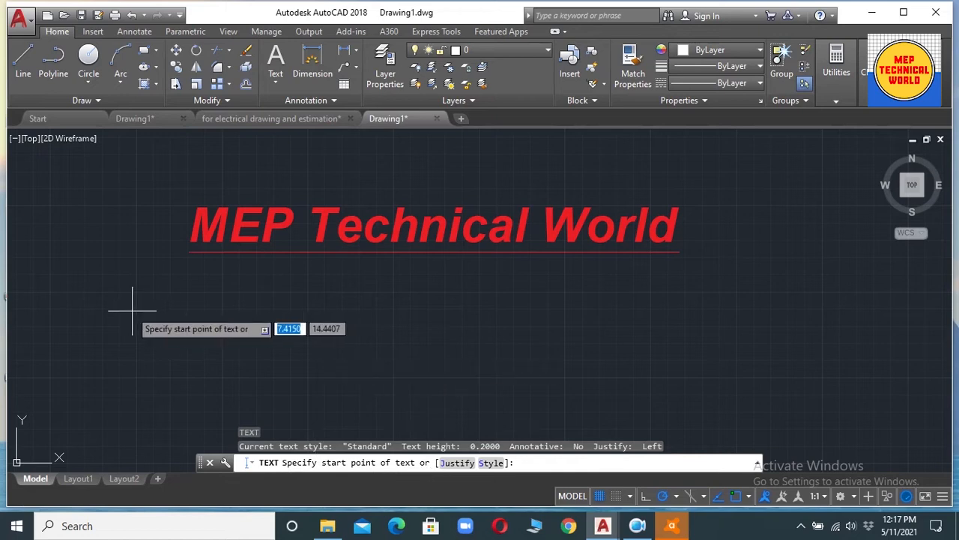
{"action": "left_click", "coordinate": [211, 316]}
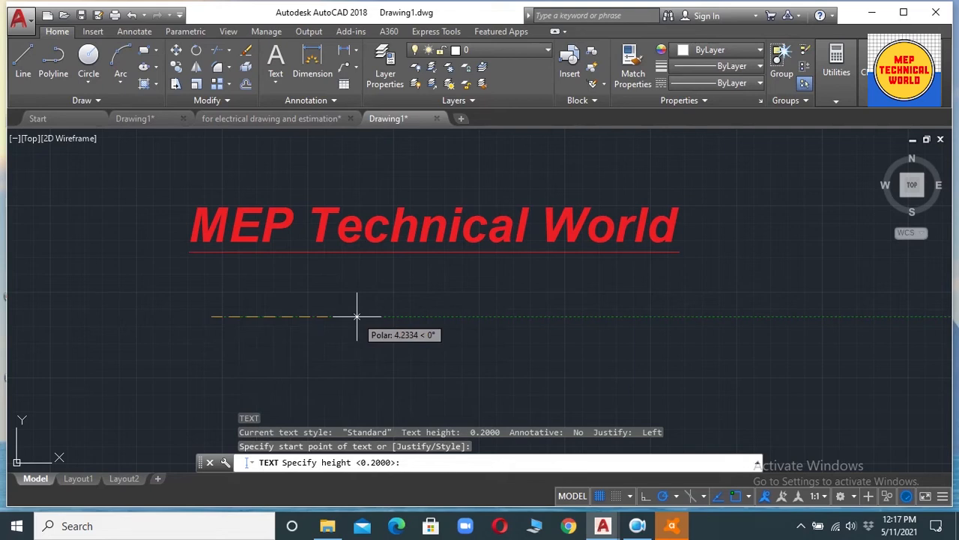
{"action": "type", "text": "2"}
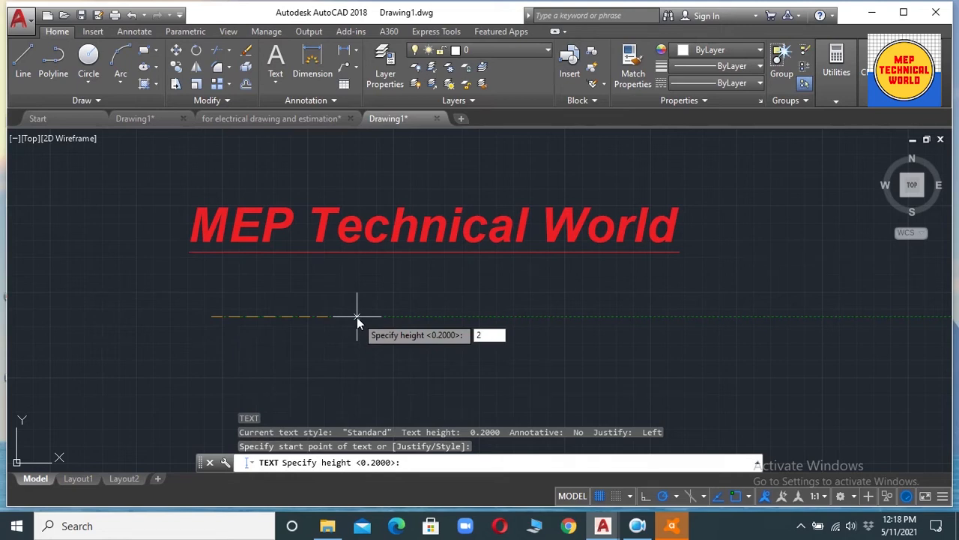
{"action": "key", "text": "Return"}
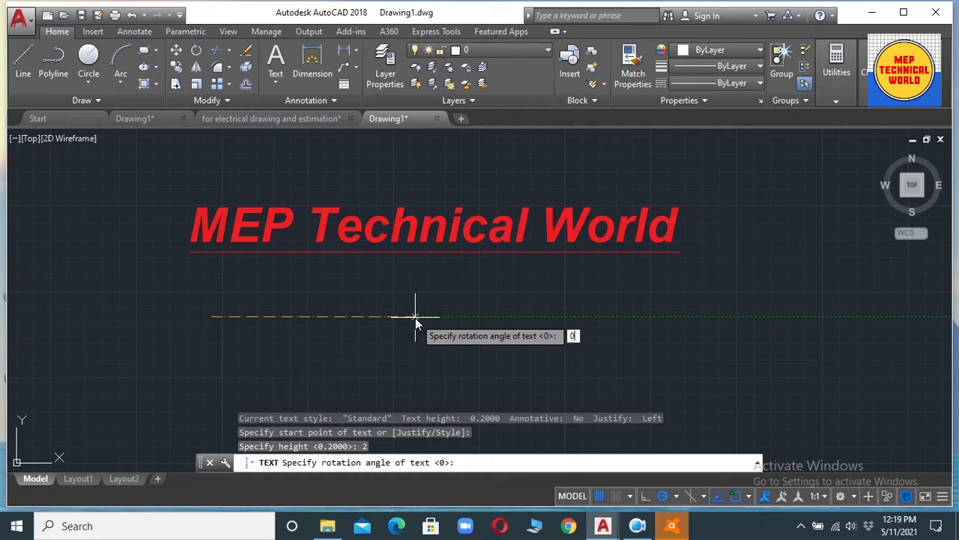
{"action": "key", "text": "Return"}
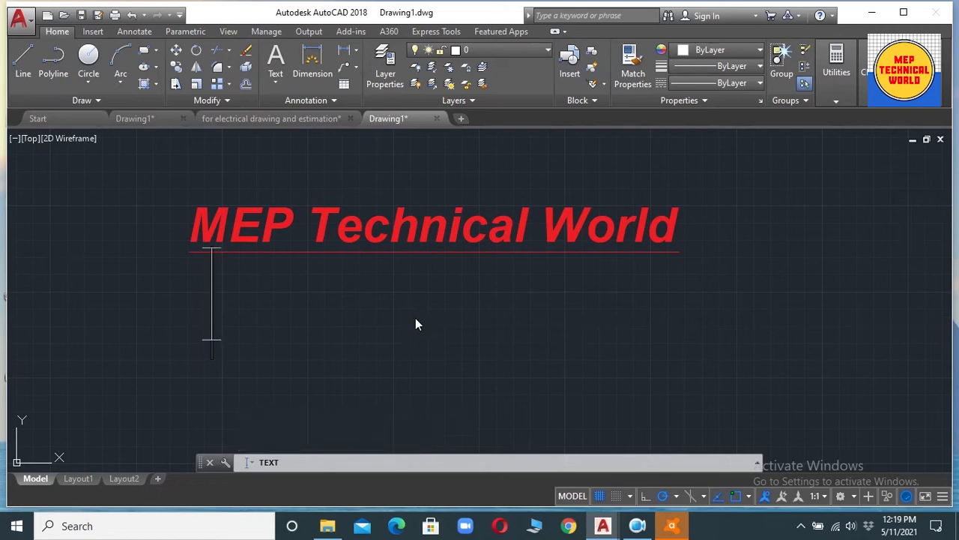
Relocate the text start point to below the middle of the heading and enter "single line text".
{"action": "left_click", "coordinate": [416, 320]}
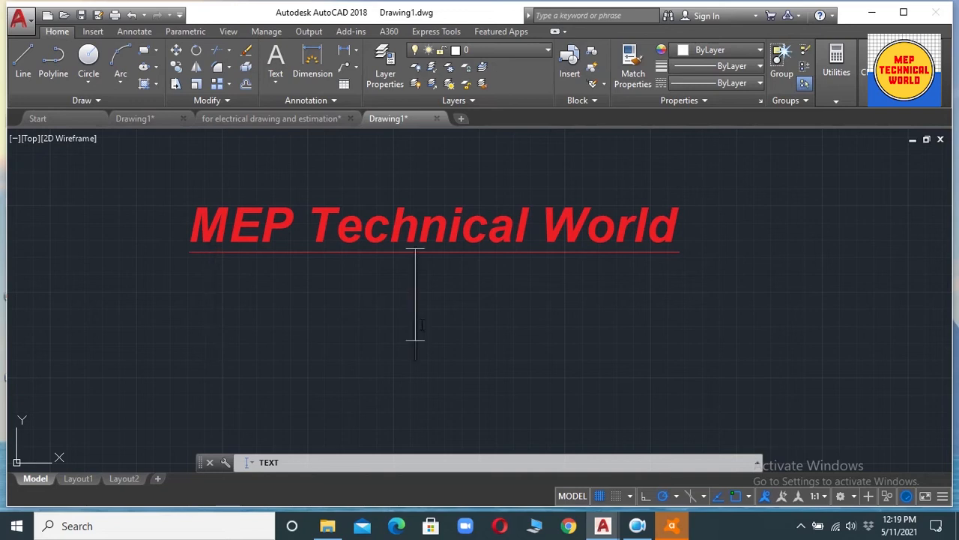
{"action": "type", "text": "sing"}
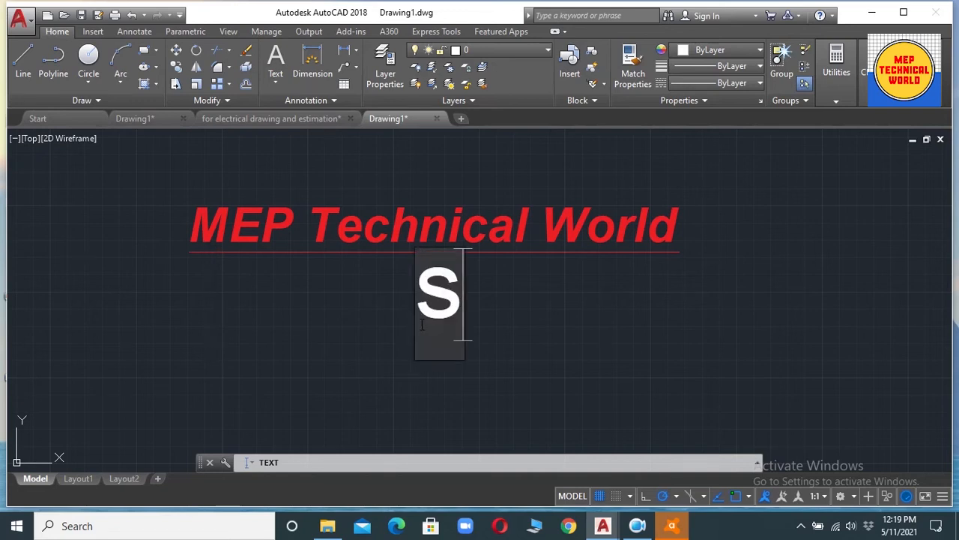
{"action": "type", "text": "le "}
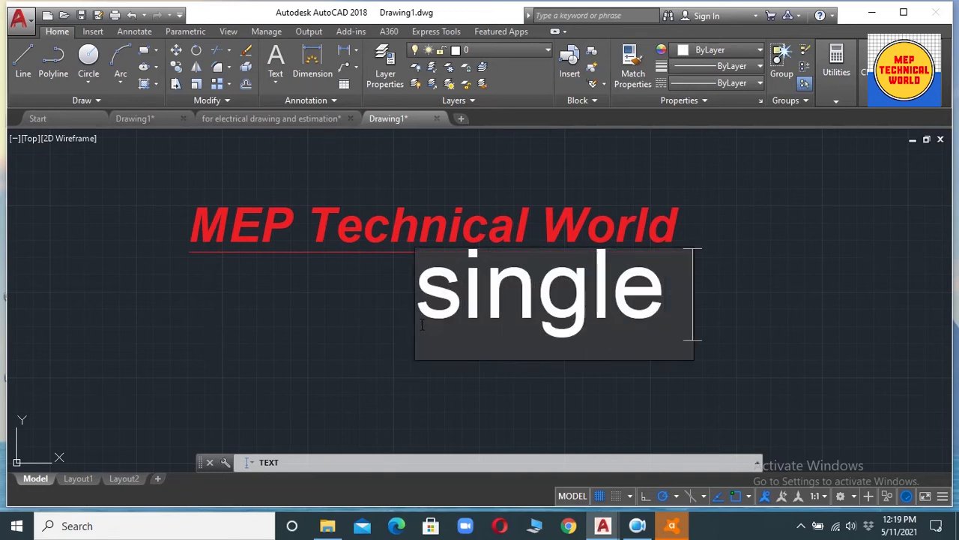
{"action": "type", "text": "line "}
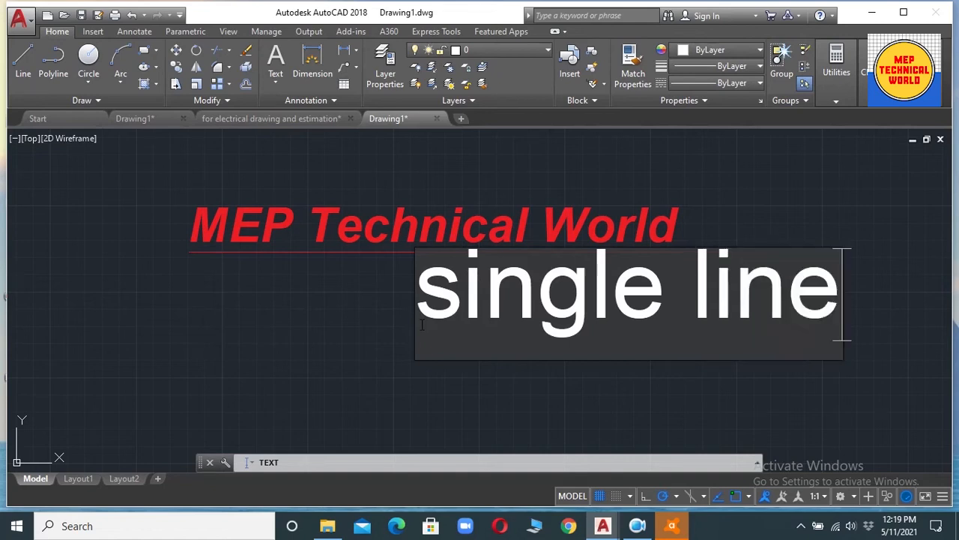
{"action": "type", "text": "y"}
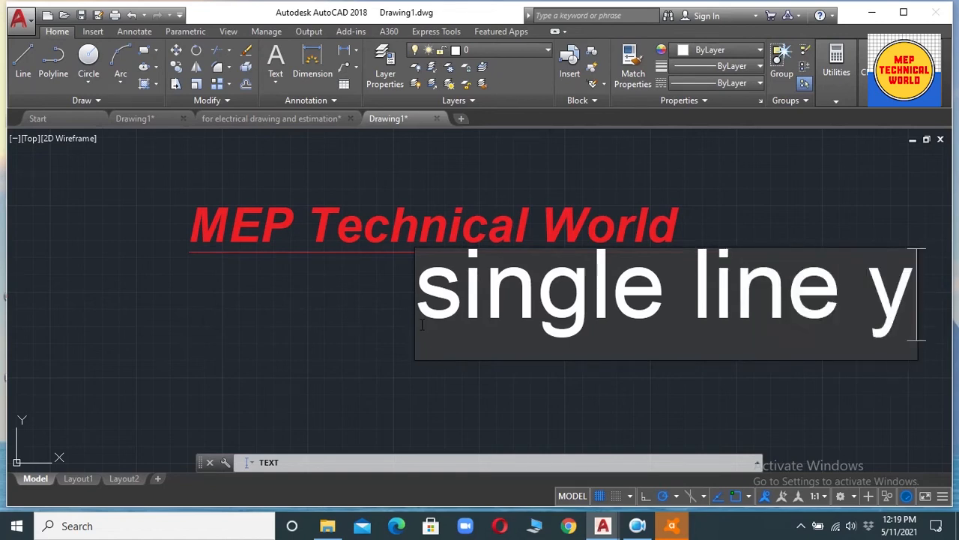
{"action": "key", "text": "BackSpace"}
{"action": "type", "text": "text"}
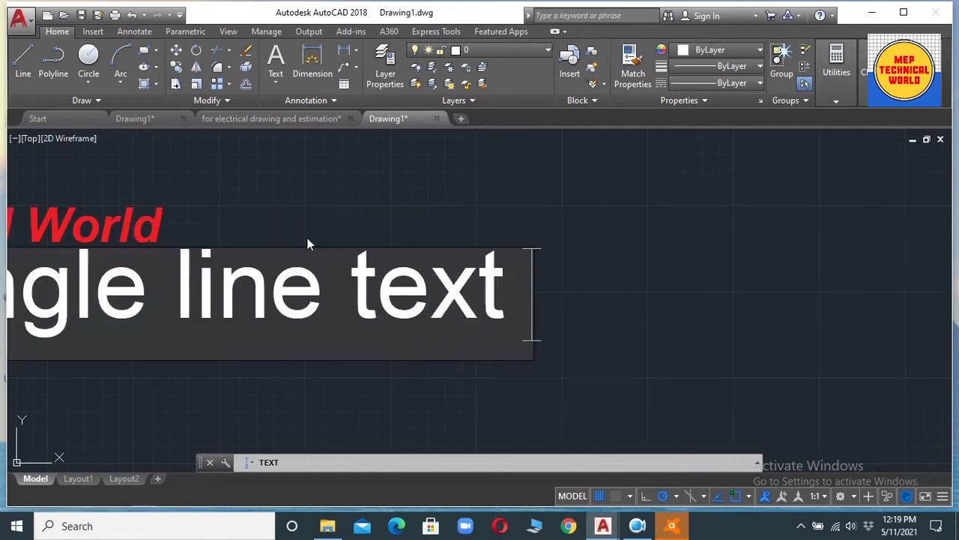
Finish the single-line text entry below the red heading and inspect the finished text.
{"action": "scroll", "coordinate": [593, 325], "scroll_direction": "down", "scroll_amount": 2}
{"action": "scroll", "coordinate": [593, 325], "scroll_direction": "down", "scroll_amount": 1}
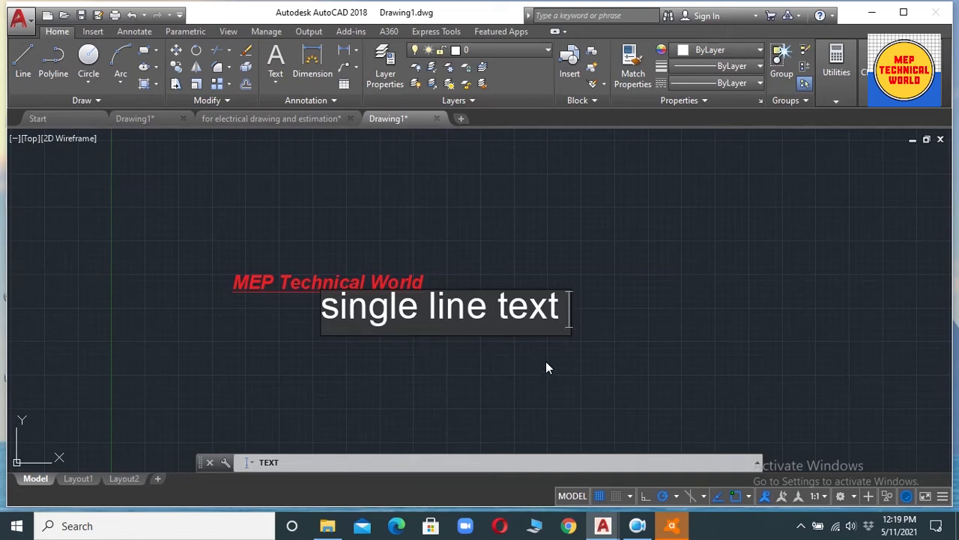
{"action": "left_click", "coordinate": [547, 368]}
{"action": "middle_click_drag", "start_coordinate": [546, 367], "coordinate": [716, 347]}
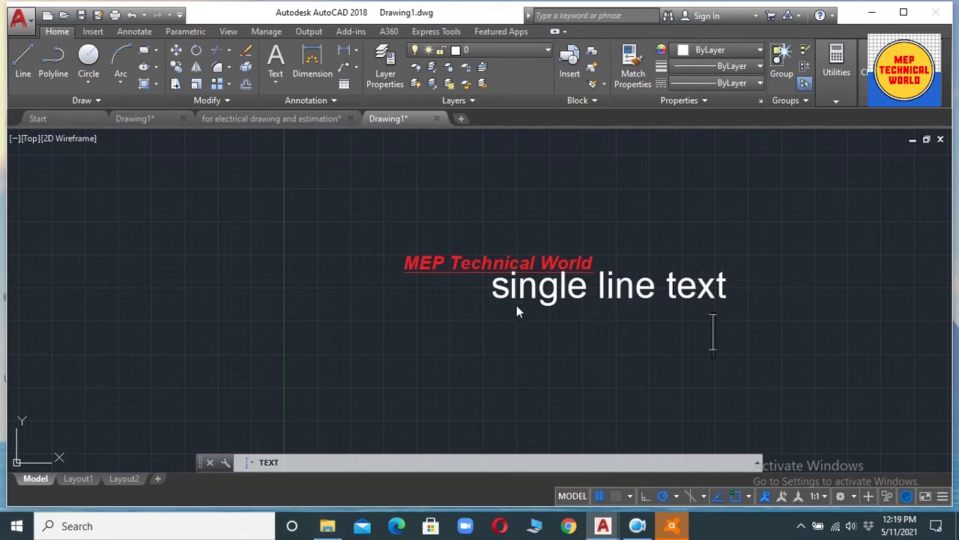
{"action": "scroll", "coordinate": [615, 299], "scroll_direction": "up", "scroll_amount": 4}
{"action": "scroll", "coordinate": [595, 320], "scroll_direction": "down", "scroll_amount": 4}
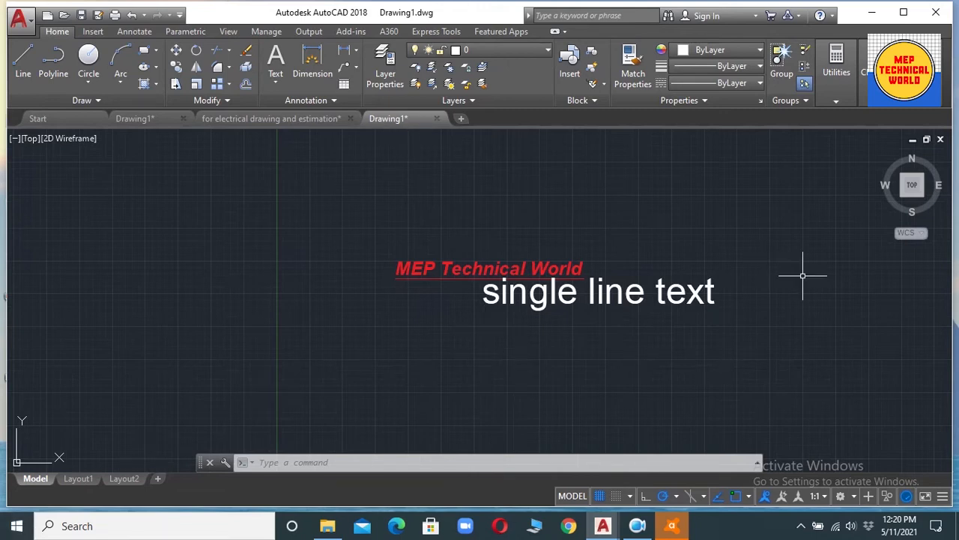
Switch to the "for electrical drawing and estimation" drawing and examine the lights, wiring and switch in the first classroom.
{"action": "left_click", "coordinate": [262, 119]}
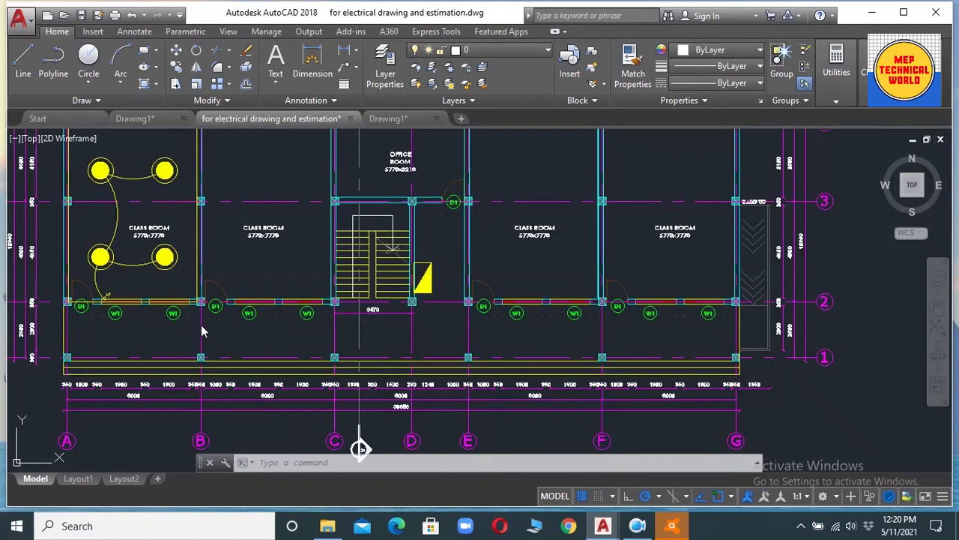
{"action": "scroll", "coordinate": [394, 182], "scroll_direction": "down", "scroll_amount": 3}
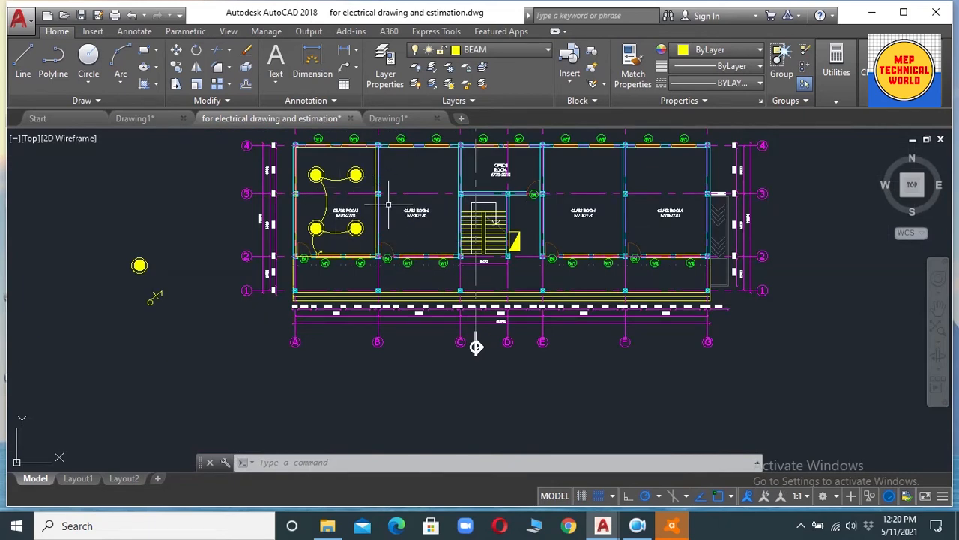
{"action": "scroll", "coordinate": [454, 212], "scroll_direction": "down", "scroll_amount": 2}
{"action": "scroll", "coordinate": [389, 209], "scroll_direction": "up", "scroll_amount": 4}
{"action": "scroll", "coordinate": [405, 210], "scroll_direction": "up", "scroll_amount": 4}
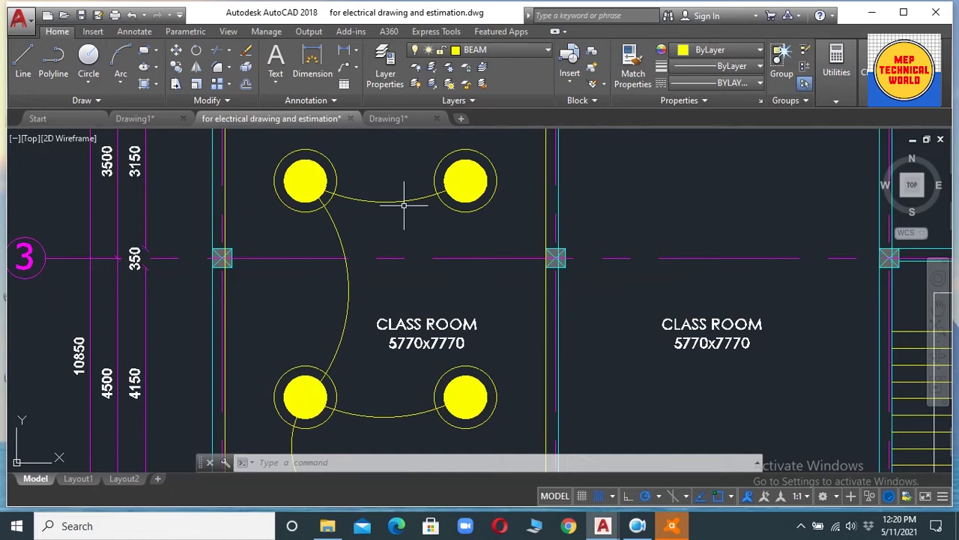
{"action": "scroll", "coordinate": [398, 206], "scroll_direction": "down", "scroll_amount": 4}
{"action": "scroll", "coordinate": [360, 247], "scroll_direction": "up", "scroll_amount": 4}
{"action": "scroll", "coordinate": [353, 269], "scroll_direction": "down", "scroll_amount": 4}
{"action": "scroll", "coordinate": [367, 249], "scroll_direction": "up", "scroll_amount": 4}
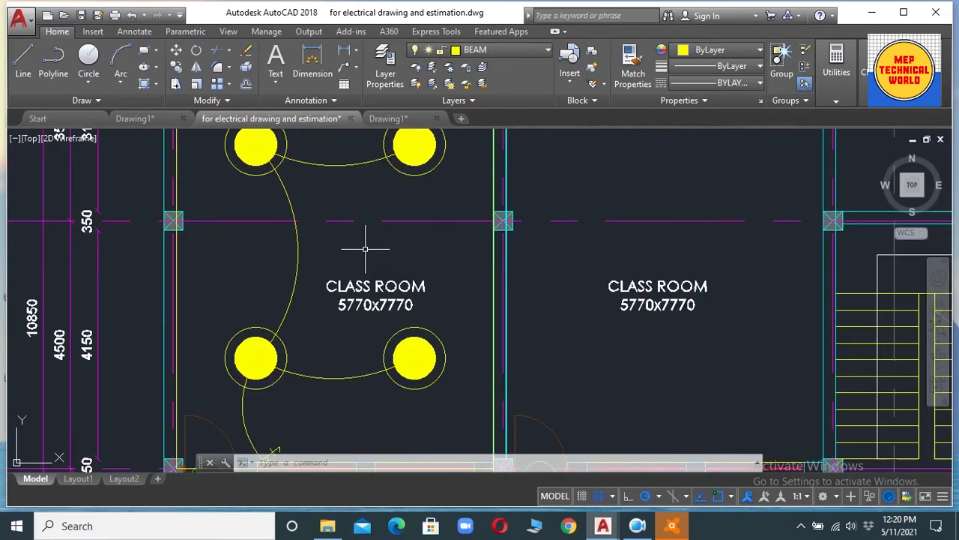
{"action": "scroll", "coordinate": [364, 225], "scroll_direction": "down", "scroll_amount": 4}
{"action": "scroll", "coordinate": [353, 345], "scroll_direction": "up", "scroll_amount": 4}
{"action": "scroll", "coordinate": [262, 261], "scroll_direction": "up", "scroll_amount": 1}
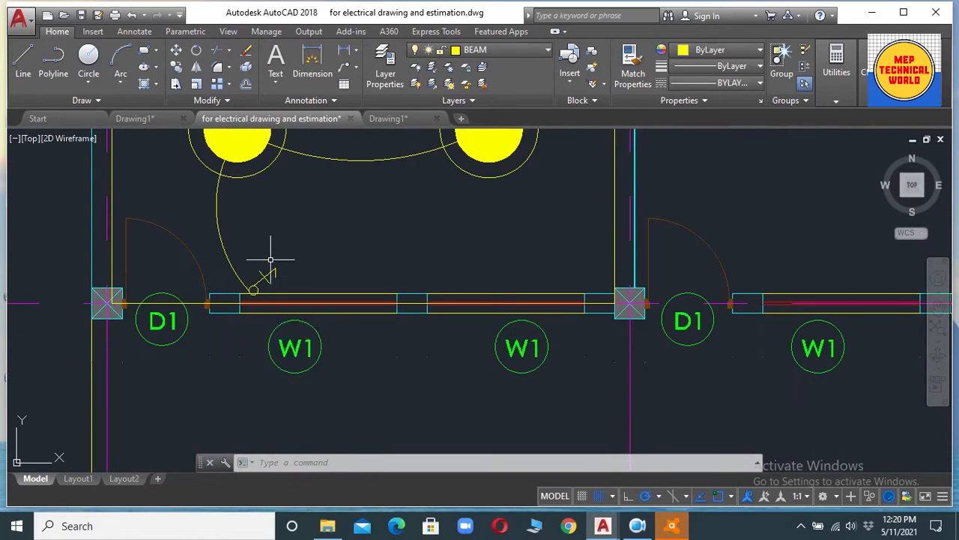
Examine the yellow distribution board symbol beside the staircase and its place in the floor plan.
{"action": "scroll", "coordinate": [550, 432], "scroll_direction": "down", "scroll_amount": 5}
{"action": "scroll", "coordinate": [539, 252], "scroll_direction": "up", "scroll_amount": 4}
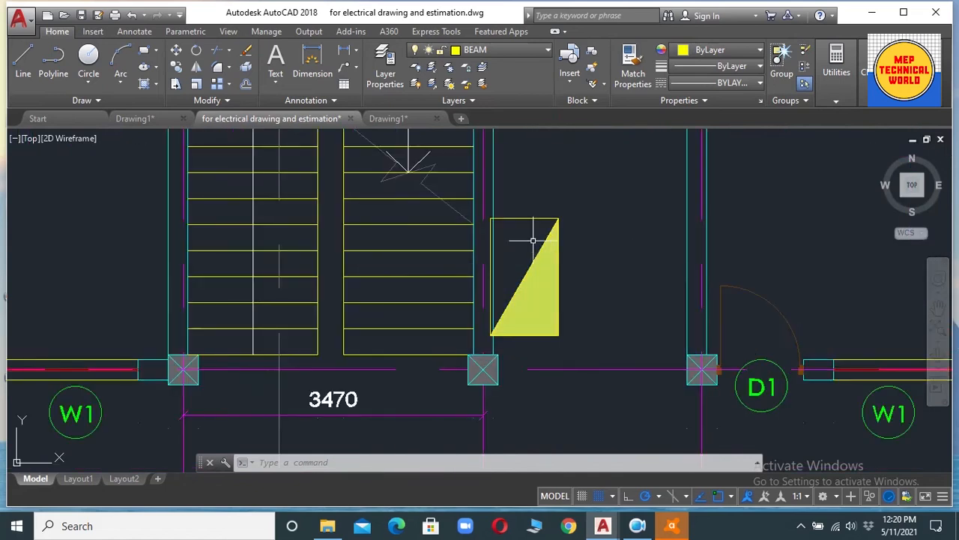
{"action": "scroll", "coordinate": [495, 262], "scroll_direction": "down", "scroll_amount": 4}
{"action": "scroll", "coordinate": [582, 279], "scroll_direction": "down", "scroll_amount": 4}
{"action": "scroll", "coordinate": [582, 279], "scroll_direction": "up", "scroll_amount": 5}
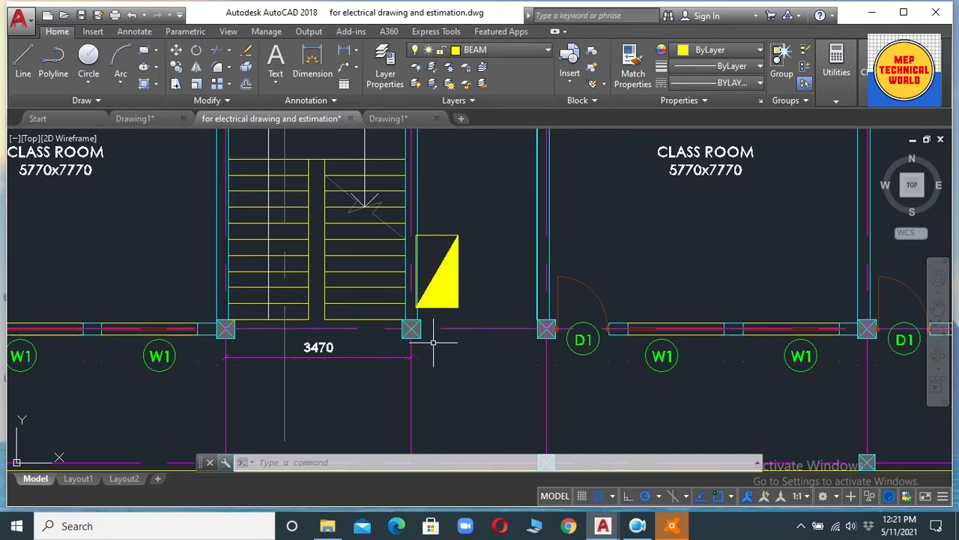
{"action": "scroll", "coordinate": [457, 348], "scroll_direction": "down", "scroll_amount": 4}
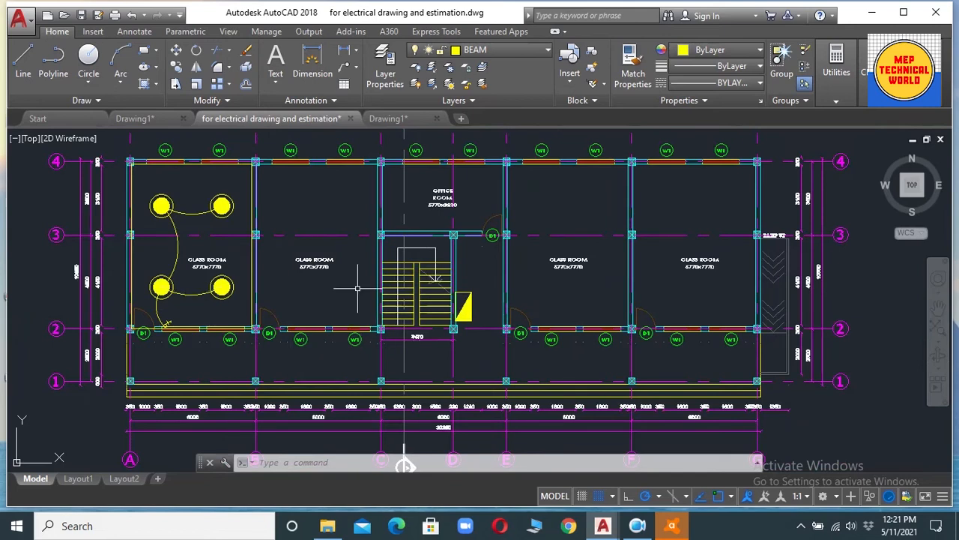
{"action": "scroll", "coordinate": [491, 322], "scroll_direction": "up", "scroll_amount": 4}
{"action": "scroll", "coordinate": [489, 330], "scroll_direction": "down", "scroll_amount": 4}
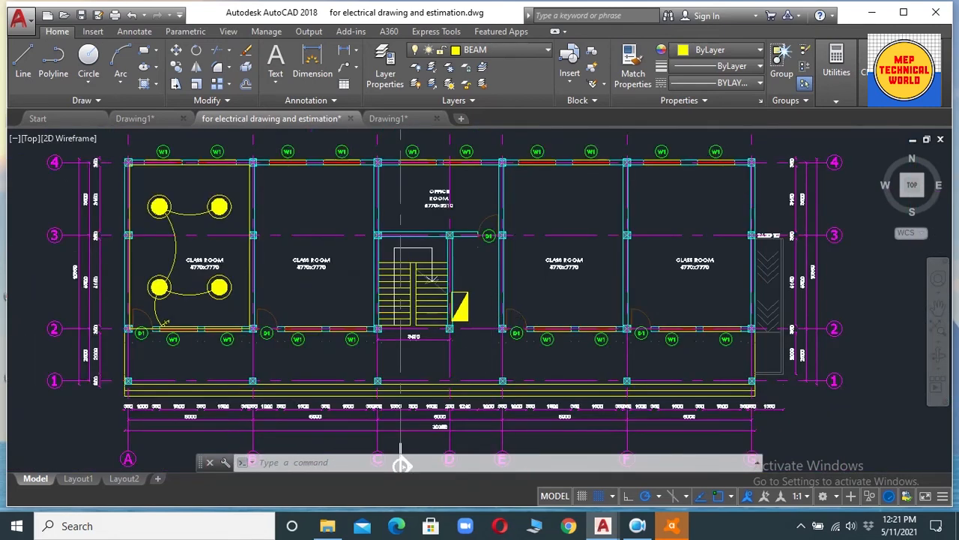
Start single-line text (DT) just beside the yellow distribution board symbol with a height of 350 and a rotation angle of 0.
{"action": "scroll", "coordinate": [493, 325], "scroll_direction": "up", "scroll_amount": 2}
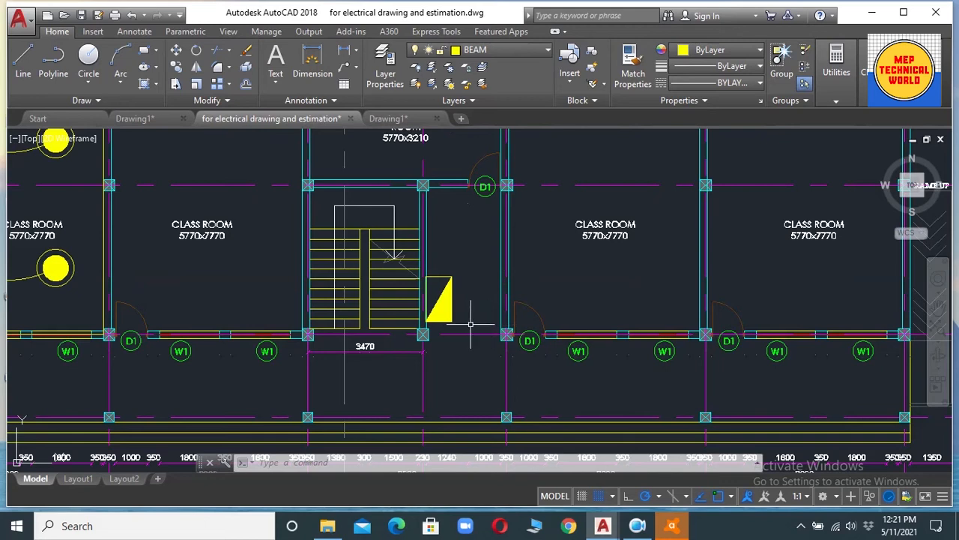
{"action": "scroll", "coordinate": [495, 333], "scroll_direction": "up", "scroll_amount": 2}
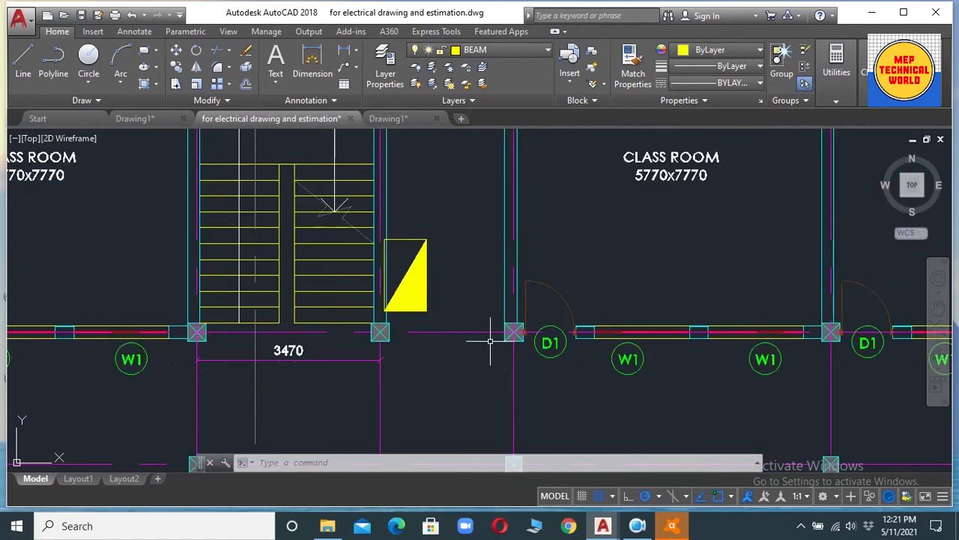
{"action": "scroll", "coordinate": [460, 302], "scroll_direction": "up", "scroll_amount": 2}
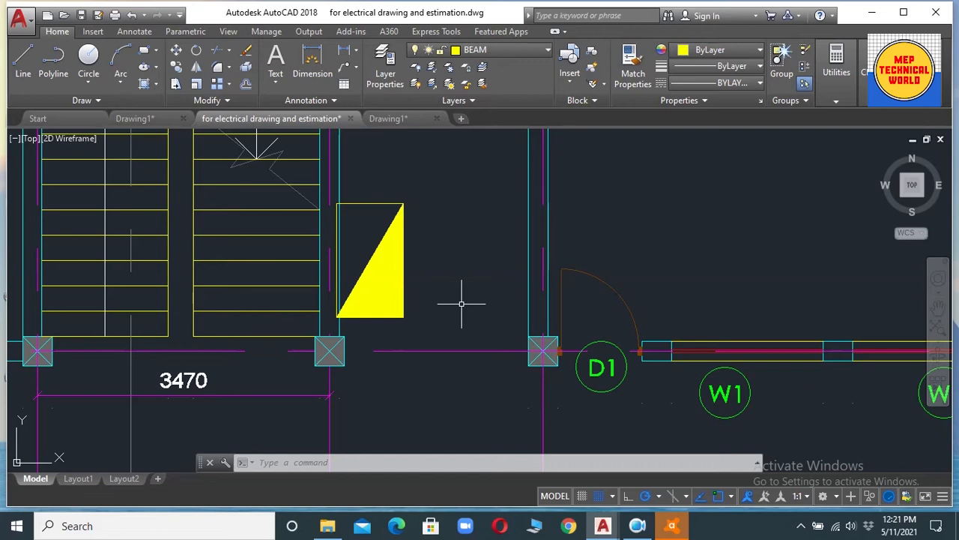
{"action": "type", "text": "D"}
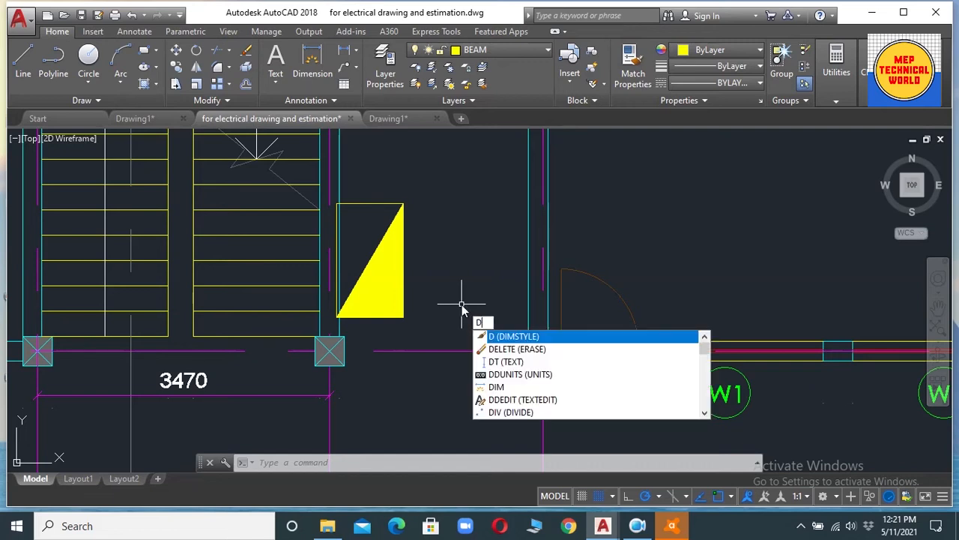
{"action": "type", "text": "T"}
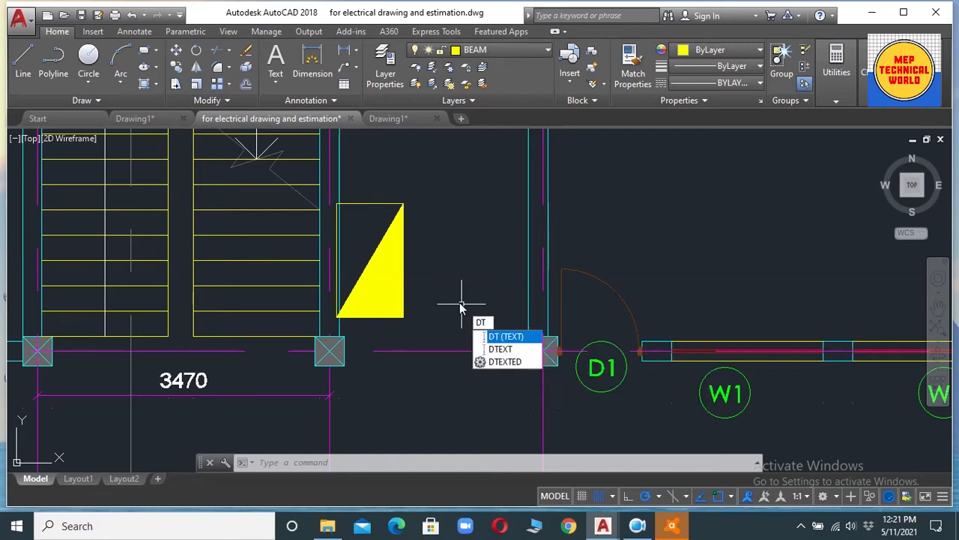
{"action": "key", "text": "Return"}
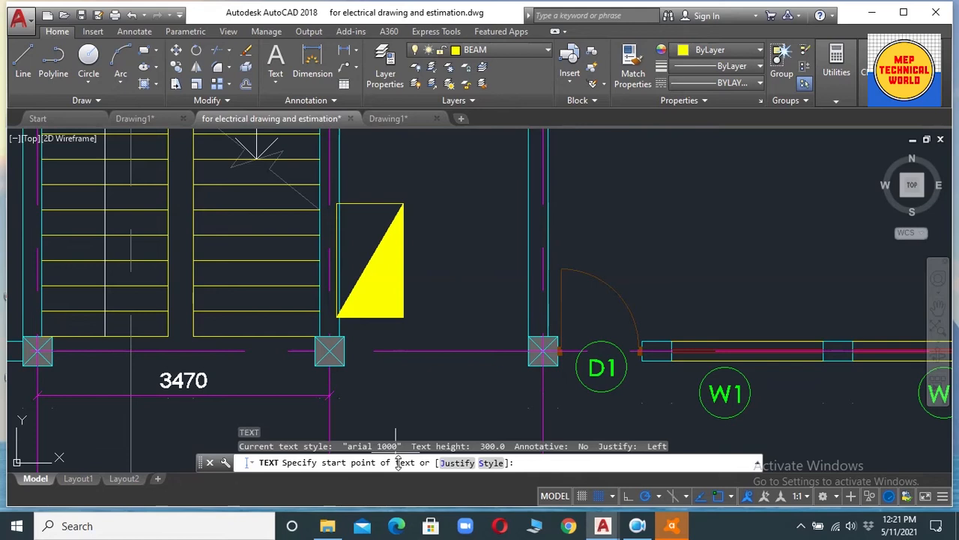
{"action": "left_click", "coordinate": [418, 294]}
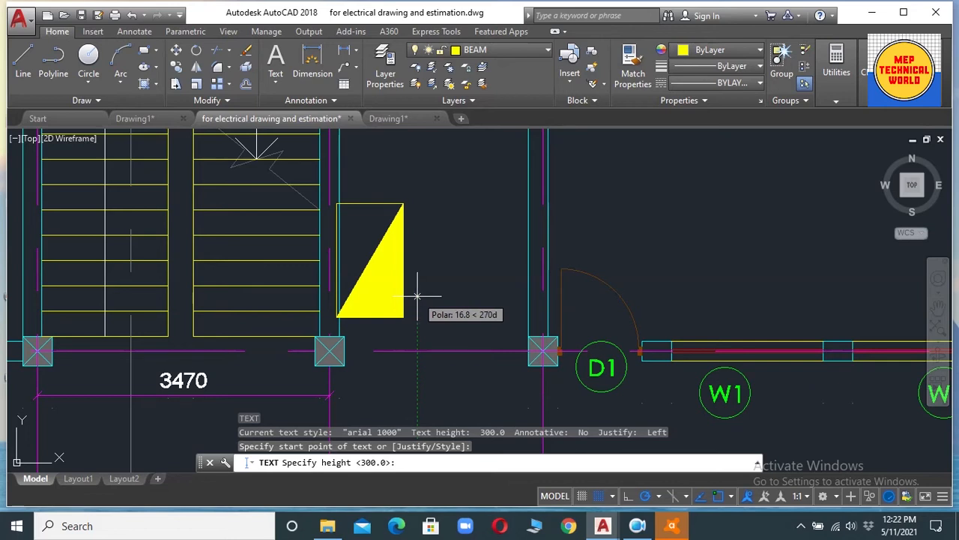
{"action": "type", "text": "350"}
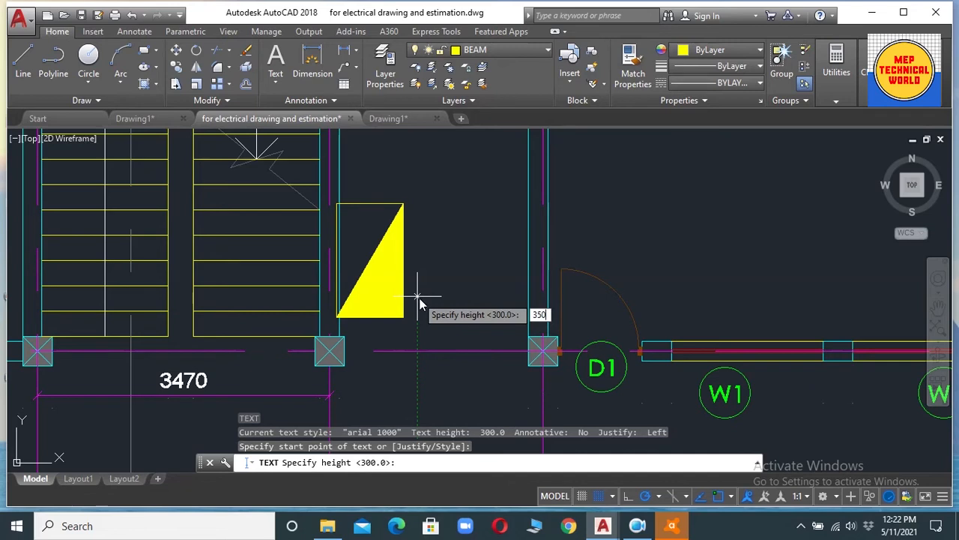
{"action": "key", "text": "Return"}
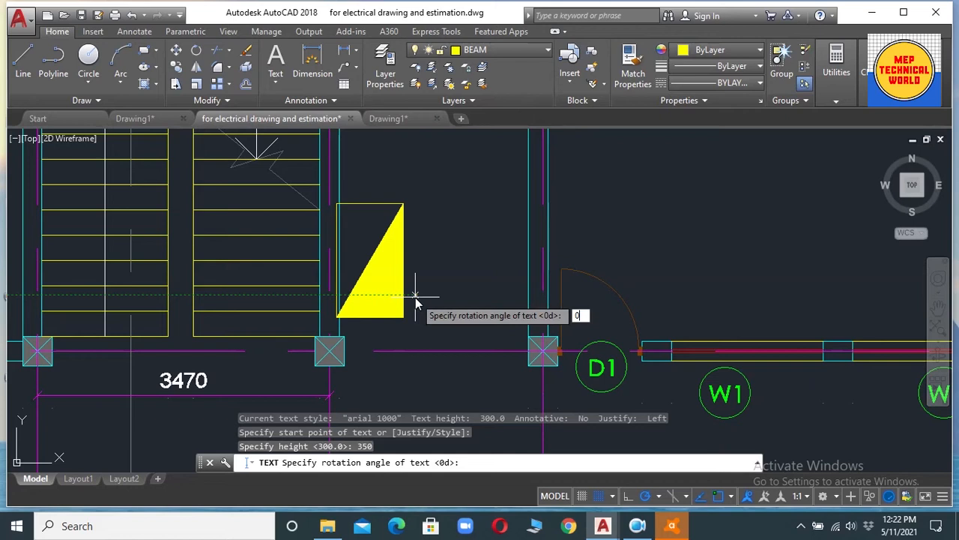
{"action": "type", "text": "0"}
{"action": "key", "text": "Return"}
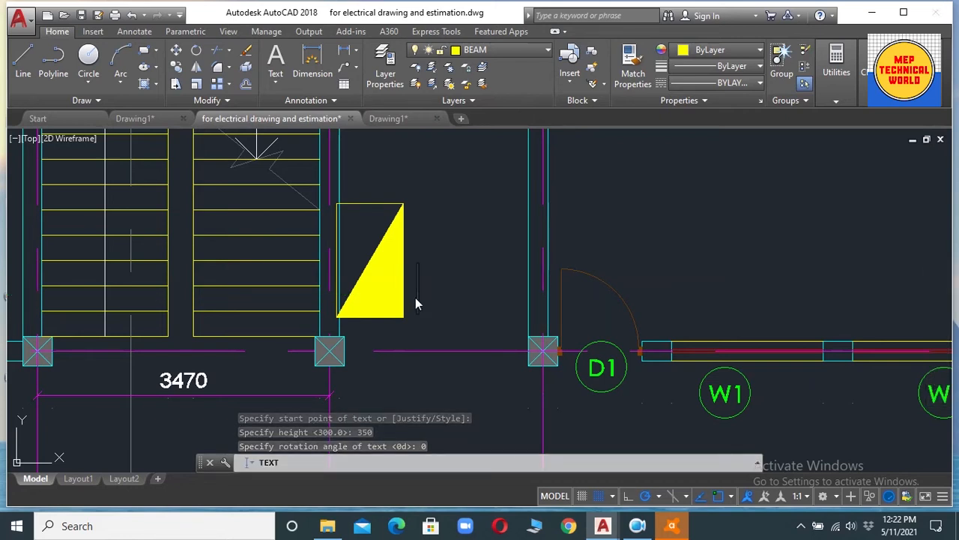
Enter "GF-DB" as the distribution board's label and finish the text command.
{"action": "type", "text": "g"}
{"action": "key", "text": "BackSpace"}
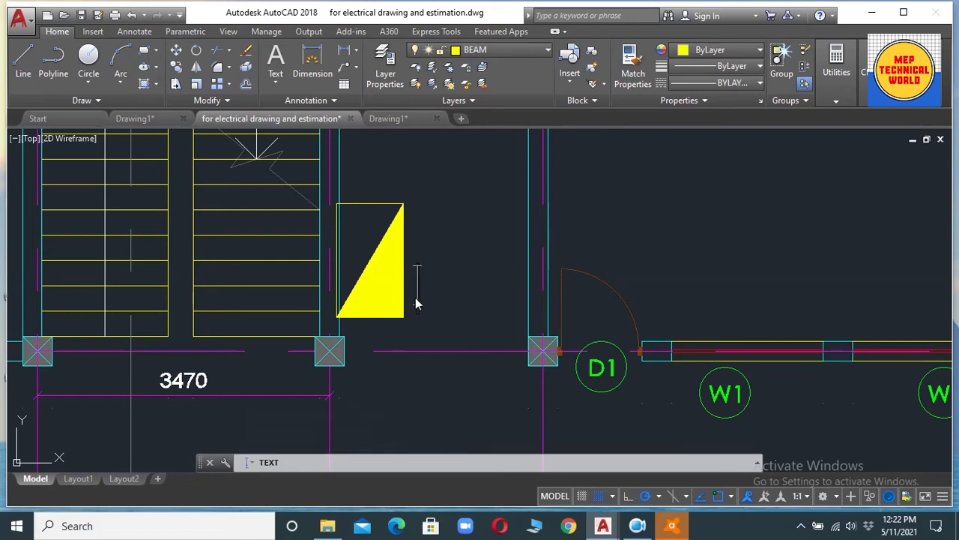
{"action": "type", "text": "G"}
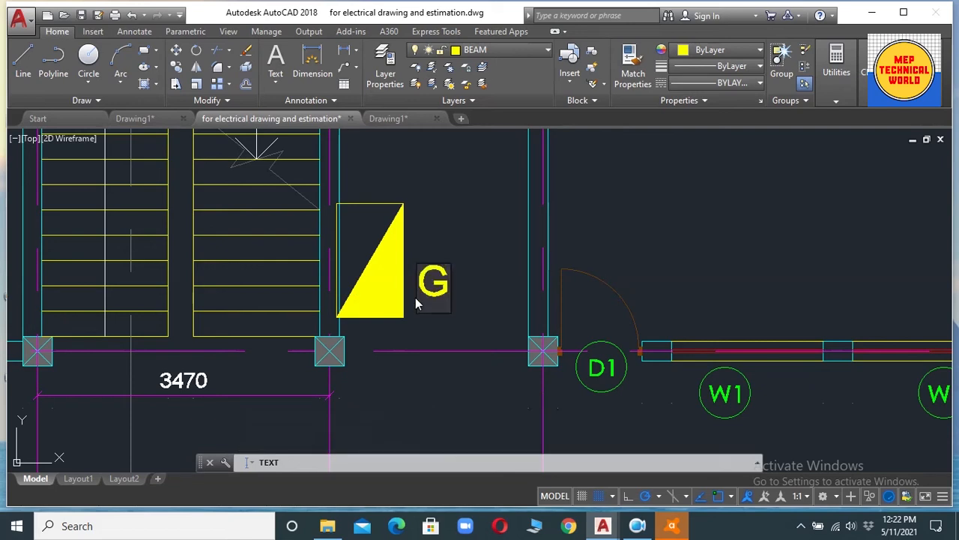
{"action": "type", "text": "F-"}
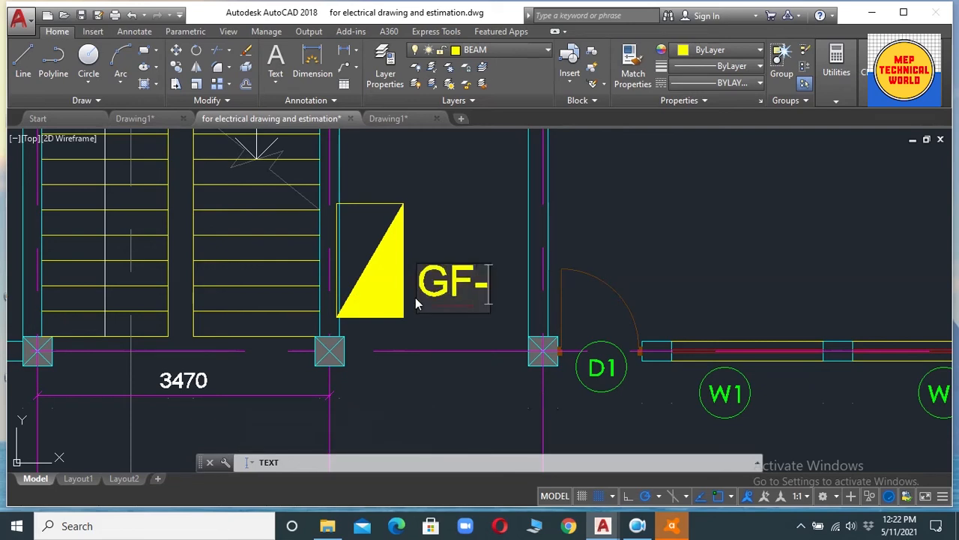
{"action": "type", "text": "DB"}
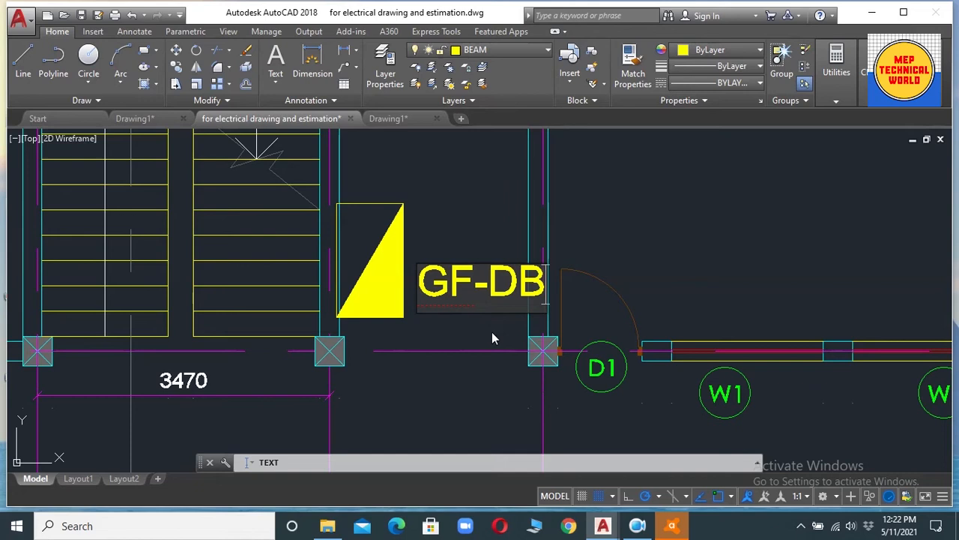
{"action": "key", "text": "Return"}
{"action": "key", "text": "Return"}
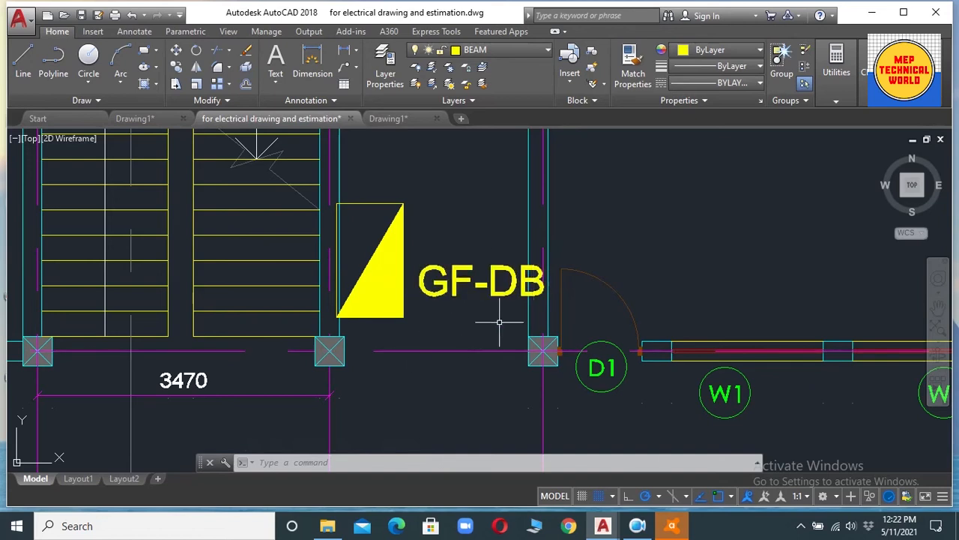
Scale the "GF-DB" label by a factor of 0.7 from a base point within the text.
{"action": "scroll", "coordinate": [486, 305], "scroll_direction": "down", "scroll_amount": 2}
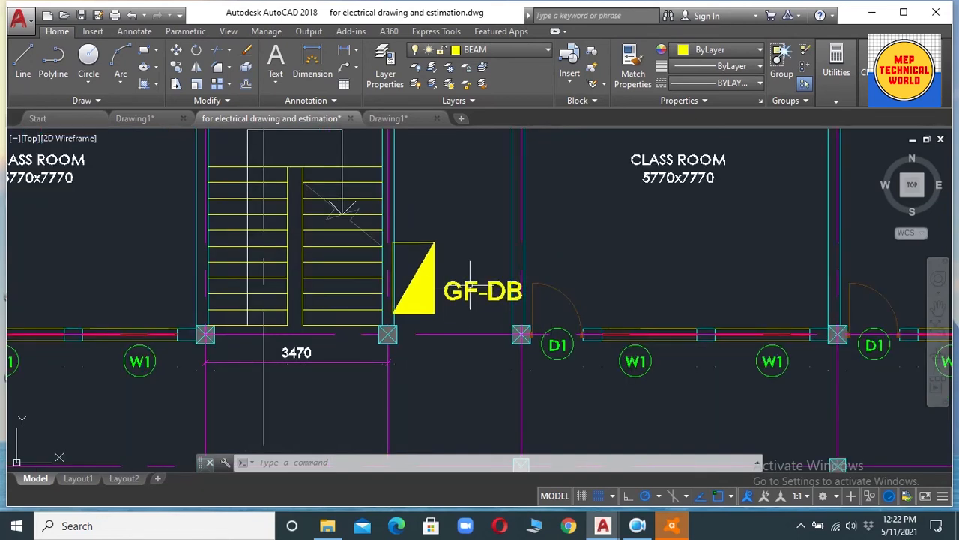
{"action": "scroll", "coordinate": [449, 309], "scroll_direction": "up", "scroll_amount": 4}
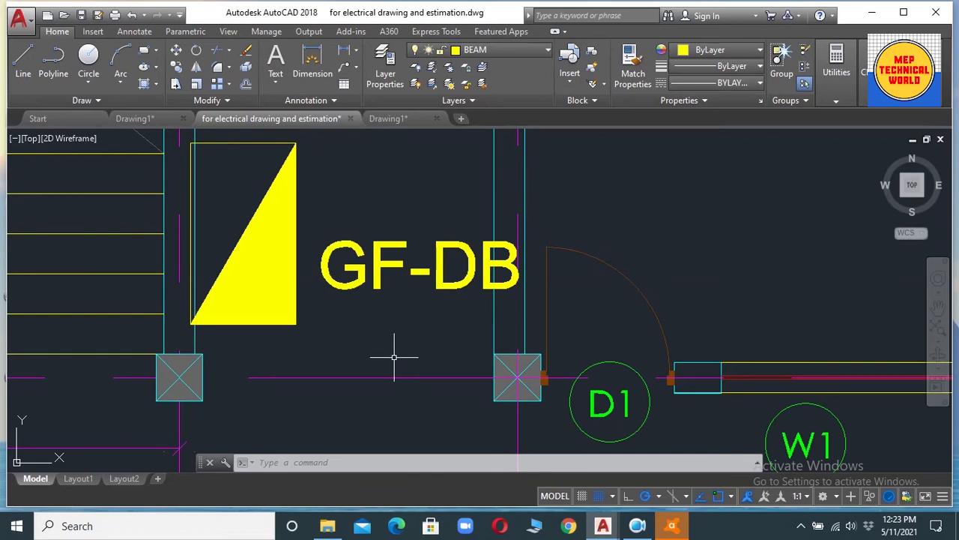
{"action": "left_click", "coordinate": [323, 252]}
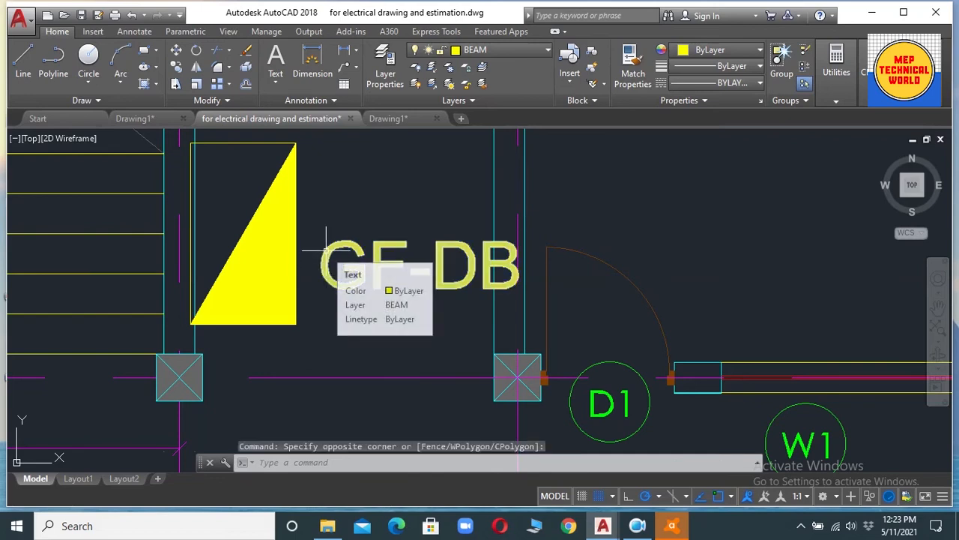
{"action": "left_click", "coordinate": [326, 250]}
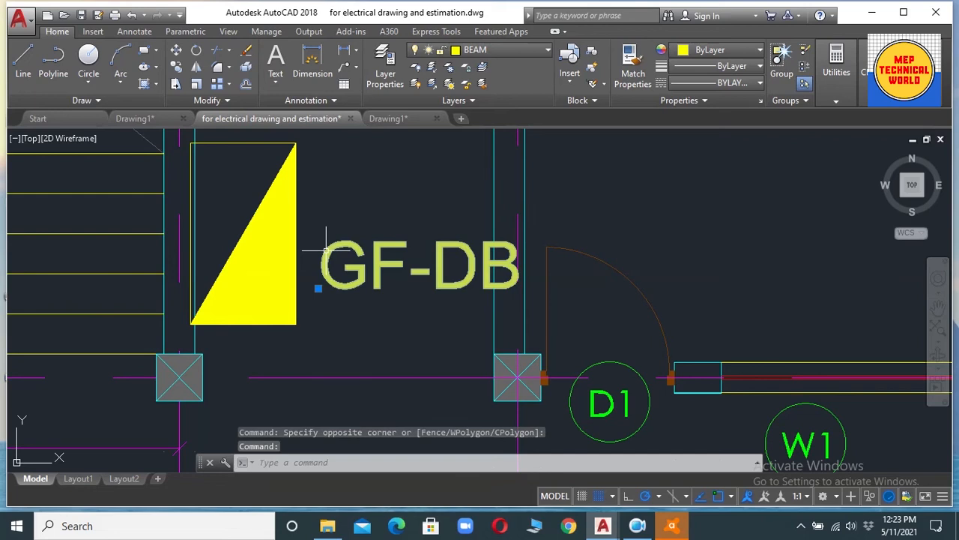
{"action": "type", "text": "s"}
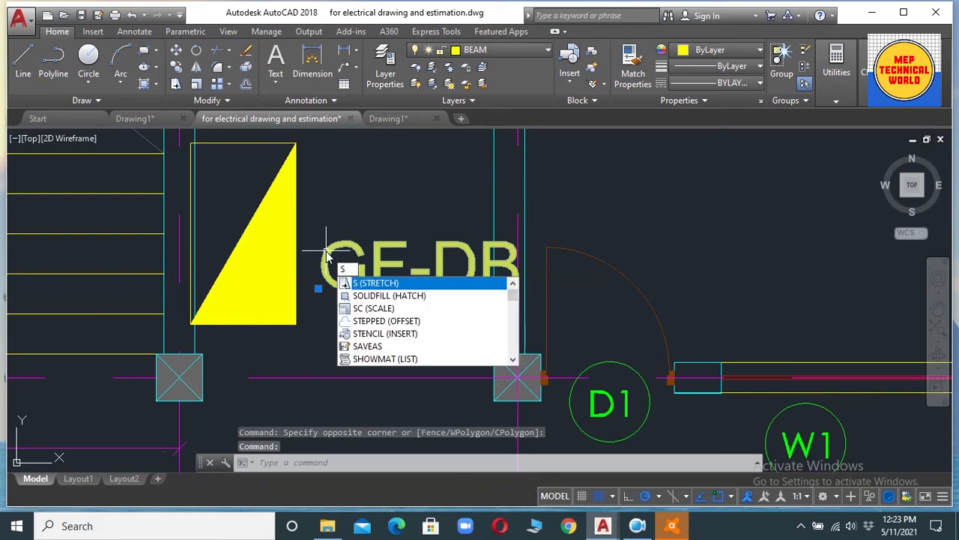
{"action": "type", "text": "c"}
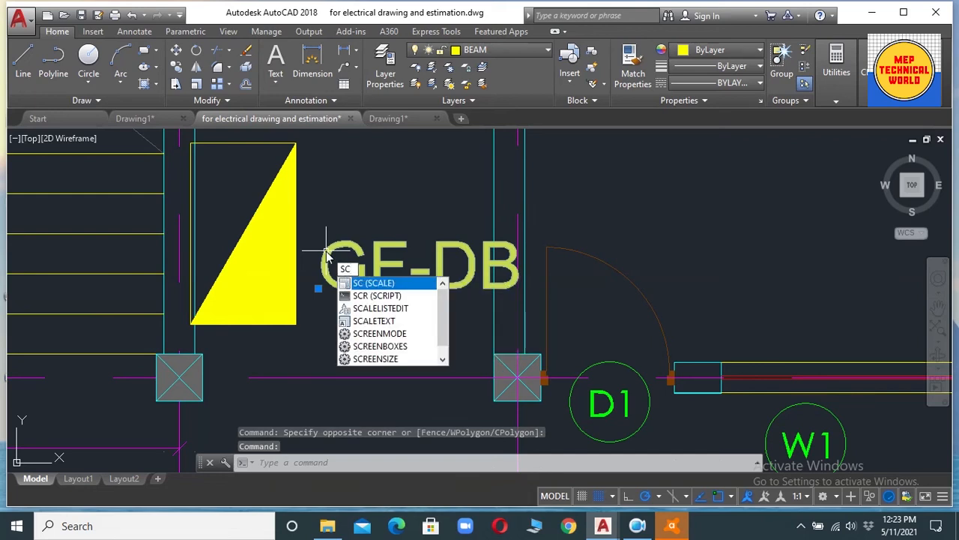
{"action": "key", "text": "Return"}
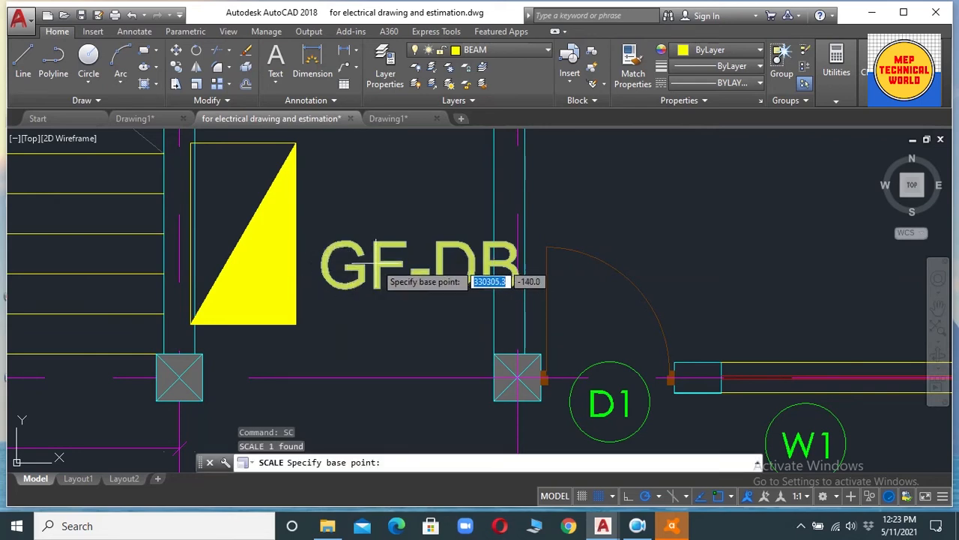
{"action": "left_click", "coordinate": [382, 270]}
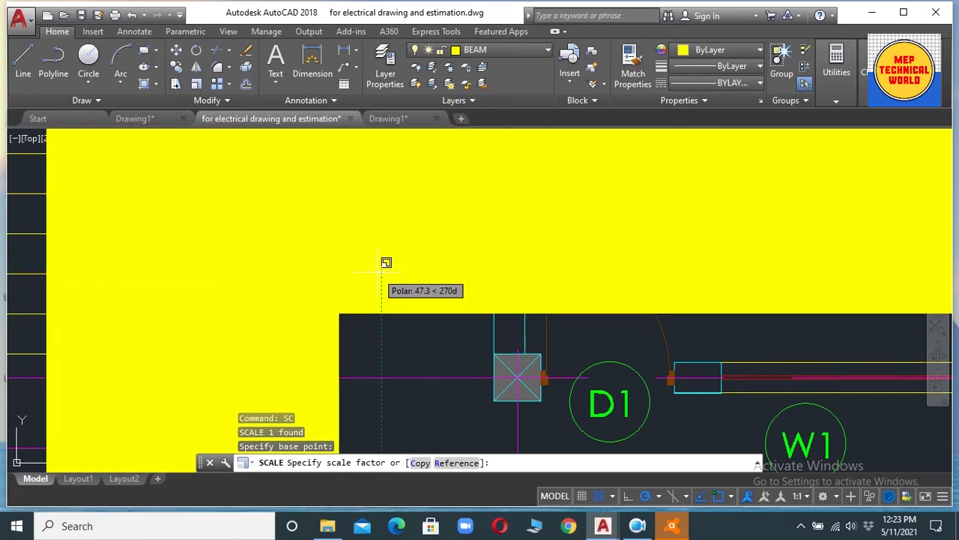
{"action": "type", "text": "0.7"}
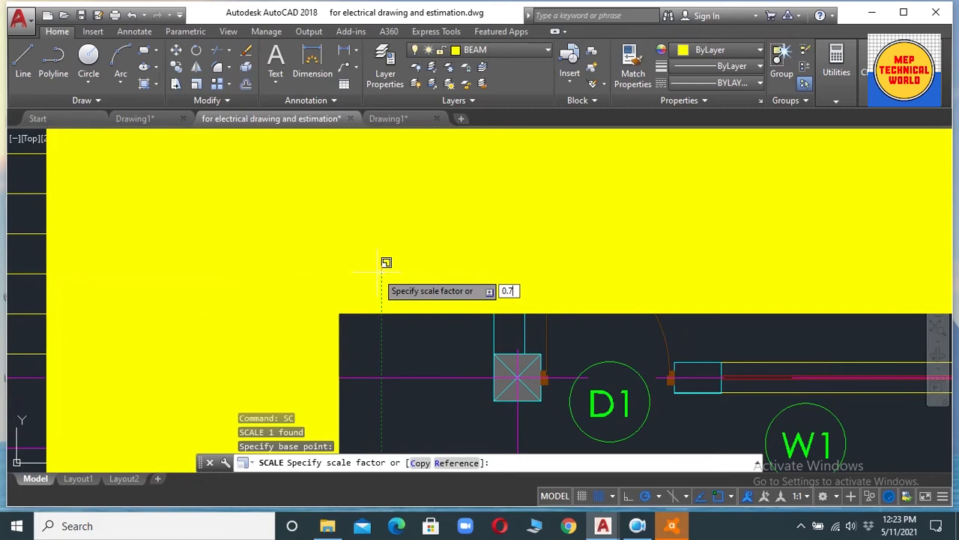
{"action": "key", "text": "Return"}
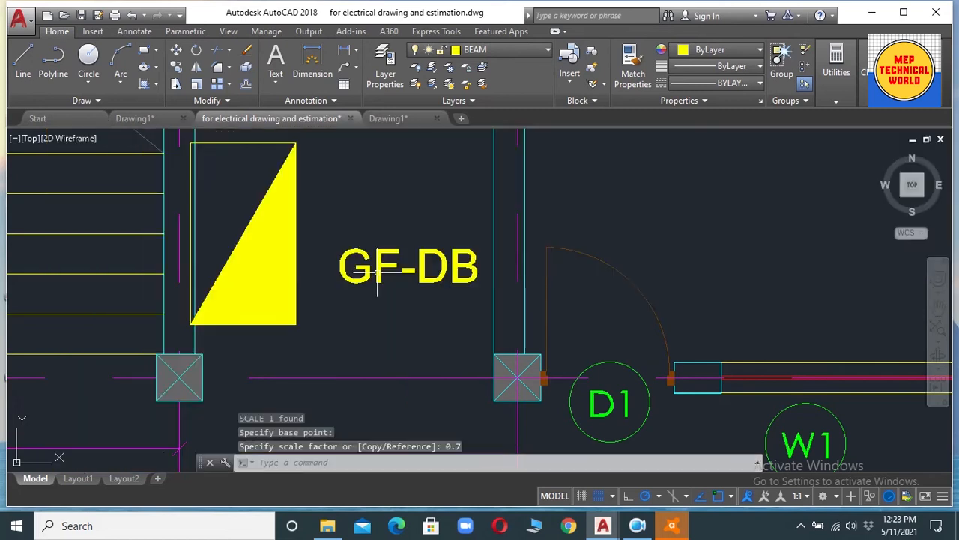
Rotate the "GF-DB" label counterclockwise about its lower-left insertion point so it reads vertically beside the distribution board symbol.
{"action": "scroll", "coordinate": [375, 225], "scroll_direction": "down", "scroll_amount": 2}
{"action": "scroll", "coordinate": [372, 217], "scroll_direction": "down", "scroll_amount": 4}
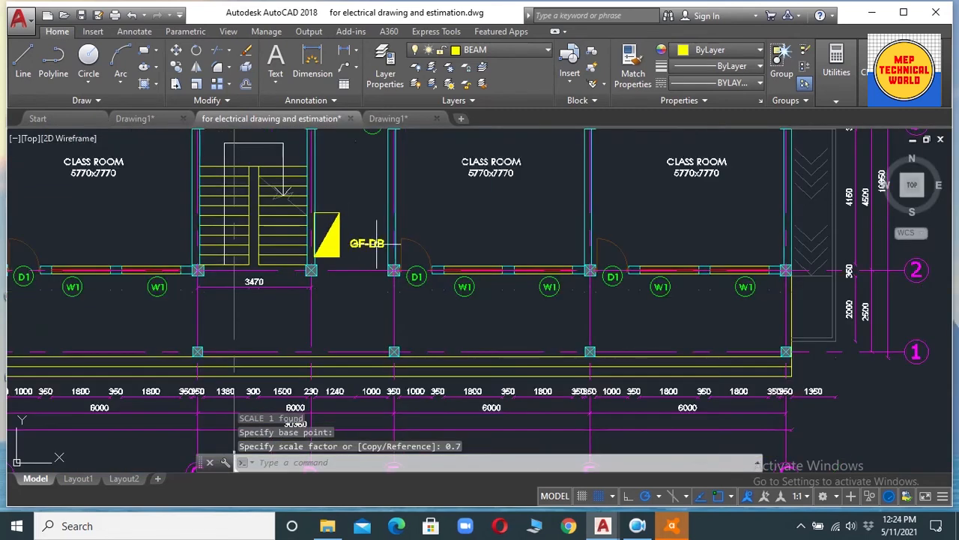
{"action": "scroll", "coordinate": [355, 221], "scroll_direction": "up", "scroll_amount": 4}
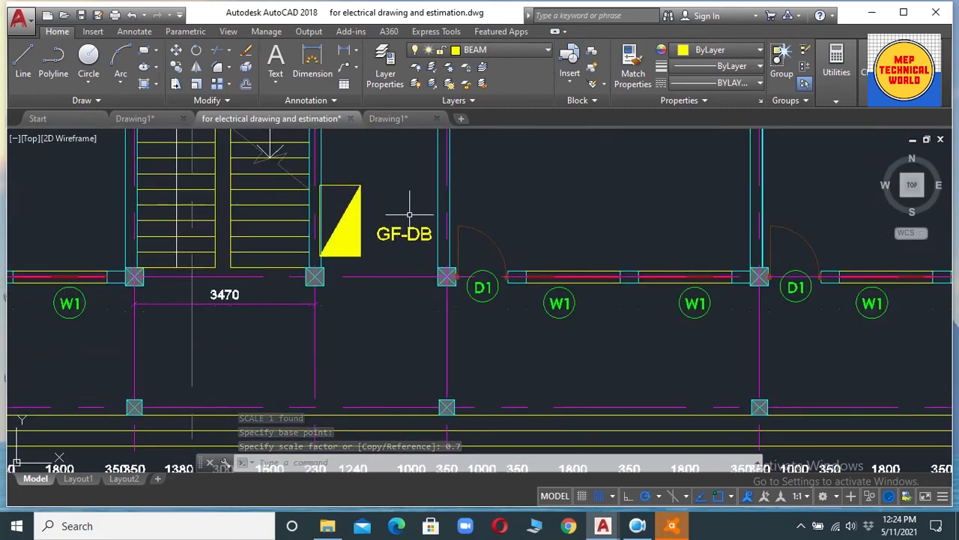
{"action": "scroll", "coordinate": [412, 222], "scroll_direction": "up", "scroll_amount": 4}
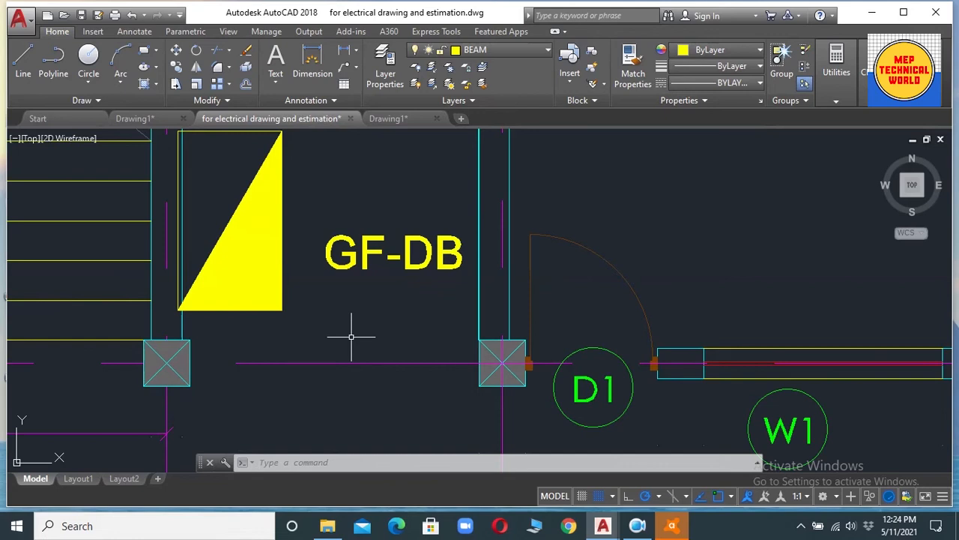
{"action": "left_click", "coordinate": [346, 267]}
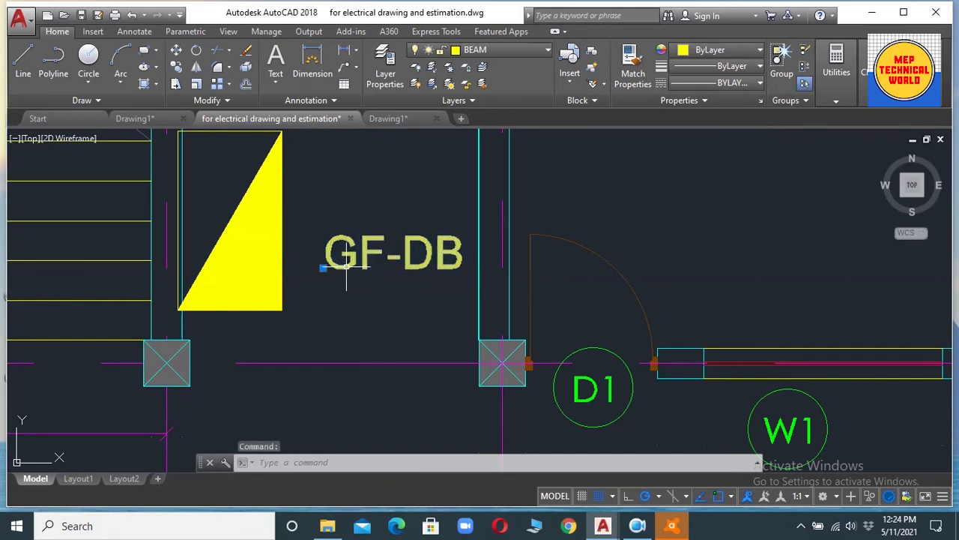
{"action": "type", "text": "RO"}
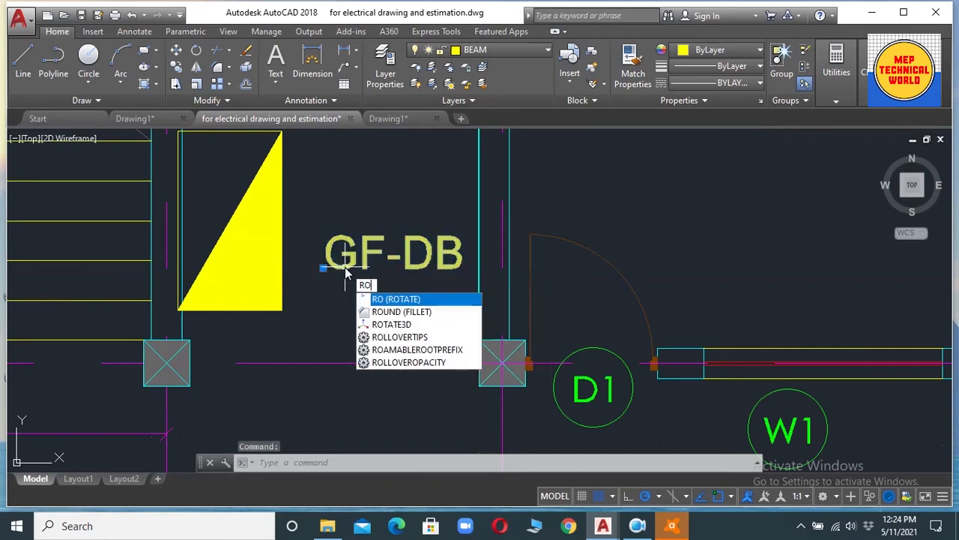
{"action": "key", "text": "Return"}
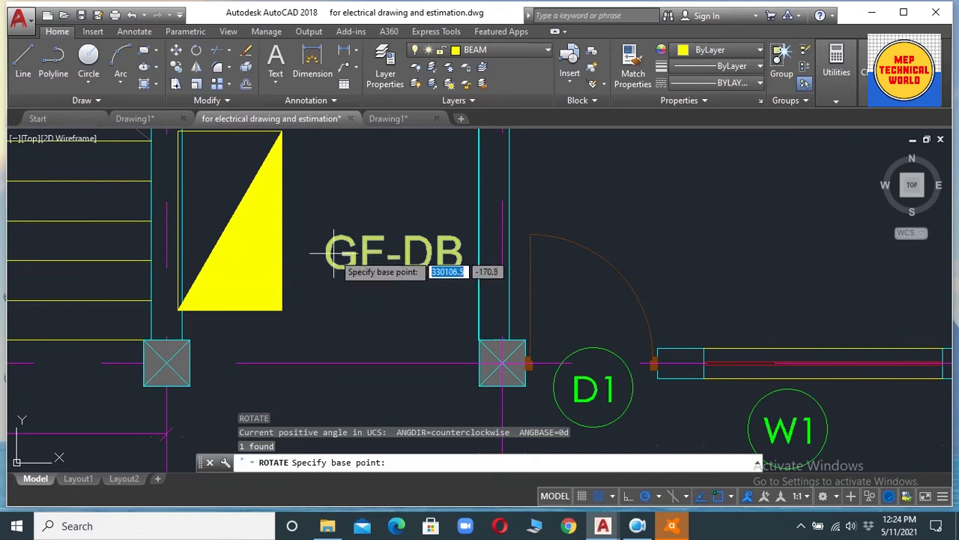
{"action": "left_click", "coordinate": [324, 266]}
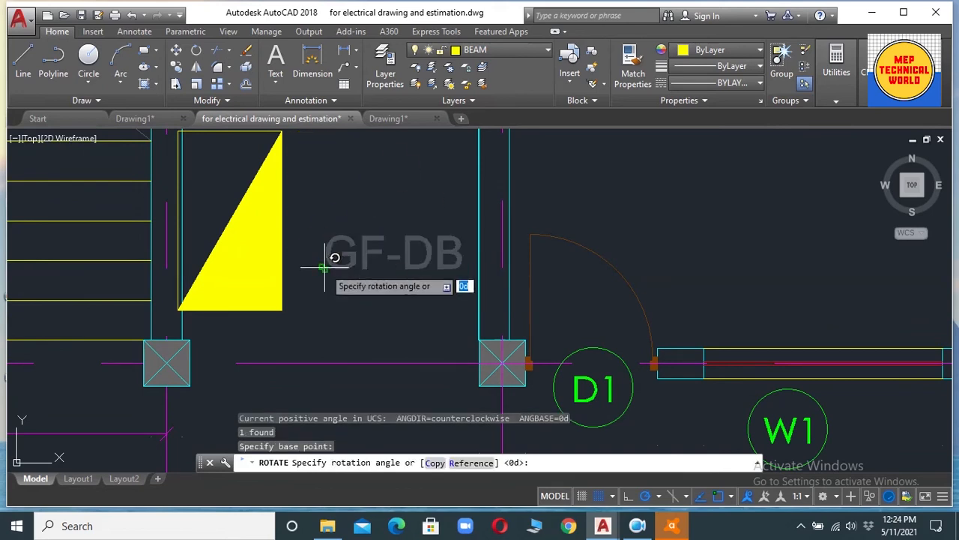
{"action": "left_click", "coordinate": [335, 218]}
Move the vertical "GF-DB" label slightly straight down alongside the distribution board symbol.
{"action": "scroll", "coordinate": [337, 225], "scroll_direction": "down", "scroll_amount": 5}
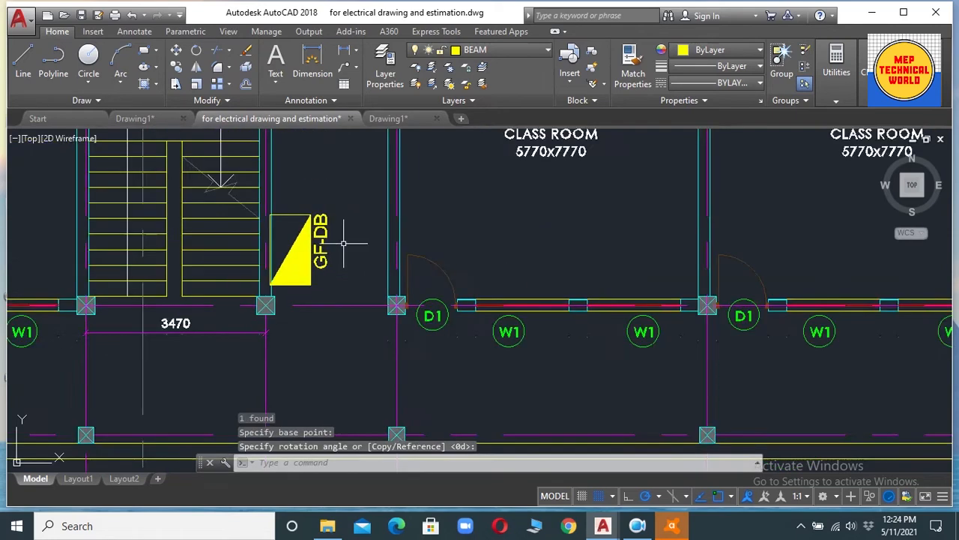
{"action": "scroll", "coordinate": [341, 229], "scroll_direction": "up", "scroll_amount": 5}
{"action": "scroll", "coordinate": [338, 285], "scroll_direction": "down", "scroll_amount": 3}
{"action": "scroll", "coordinate": [336, 292], "scroll_direction": "up", "scroll_amount": 3}
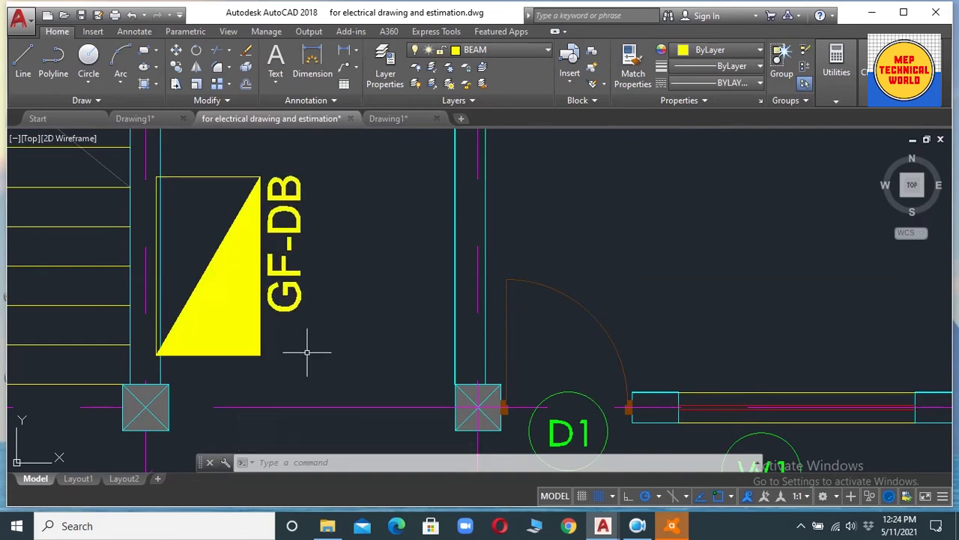
{"action": "left_click", "coordinate": [308, 464]}
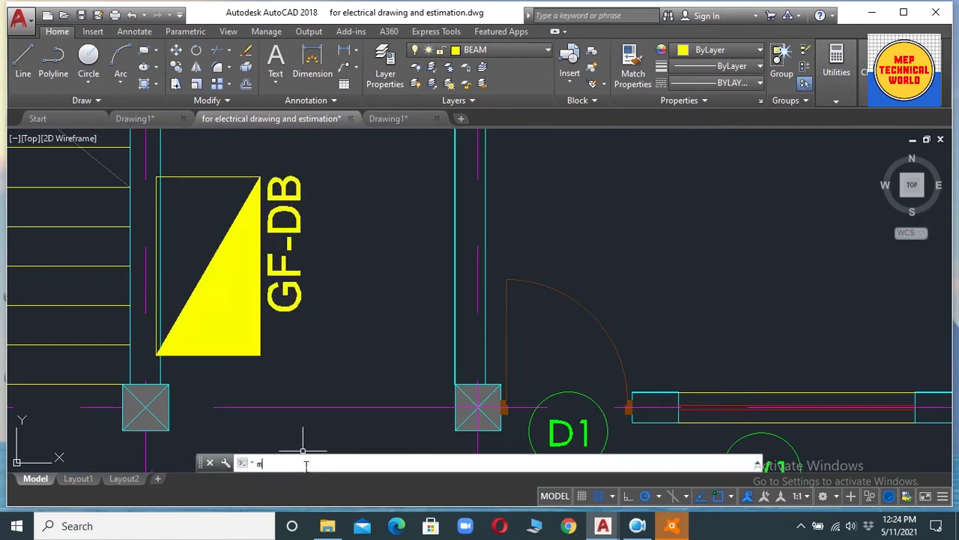
{"action": "type", "text": "m"}
{"action": "key", "text": "Return"}
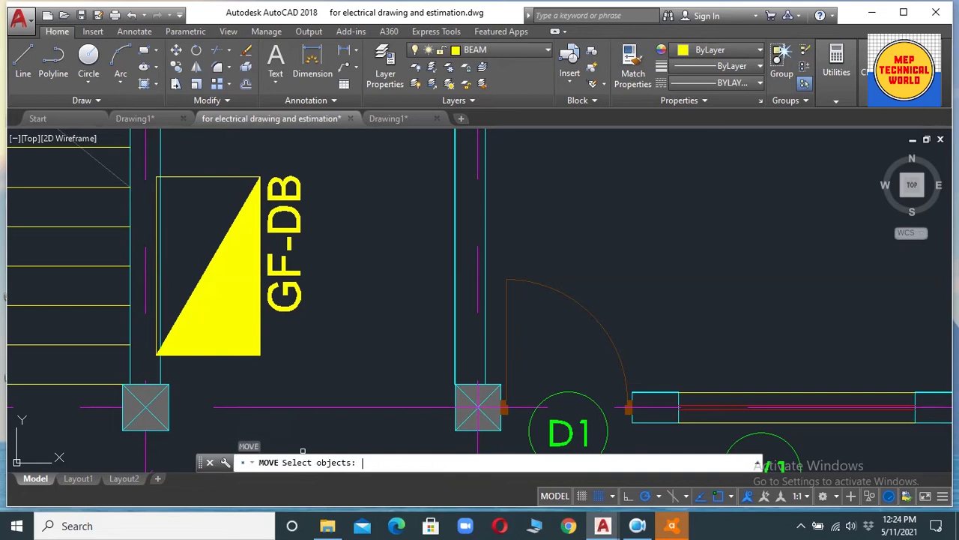
{"action": "left_click", "coordinate": [297, 305]}
{"action": "key", "text": "Return"}
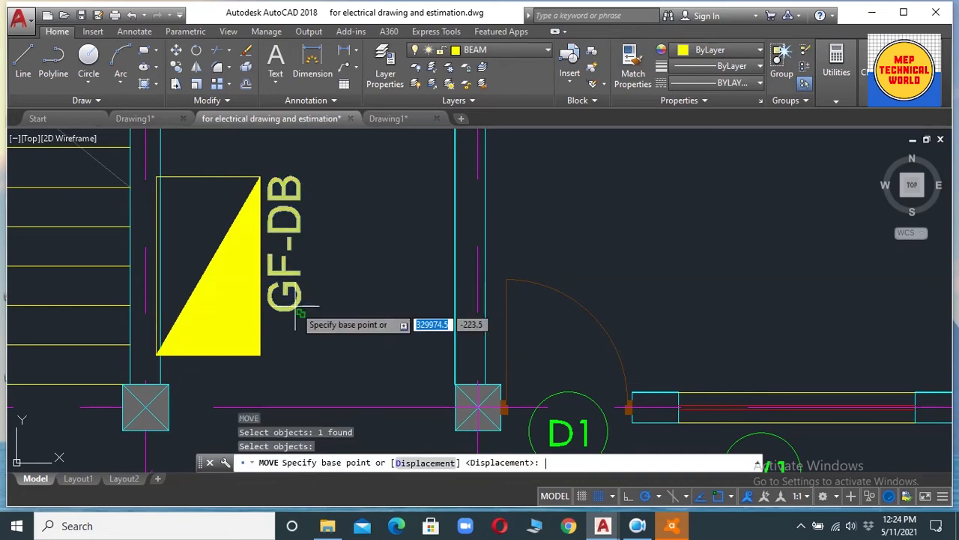
{"action": "left_click", "coordinate": [288, 249]}
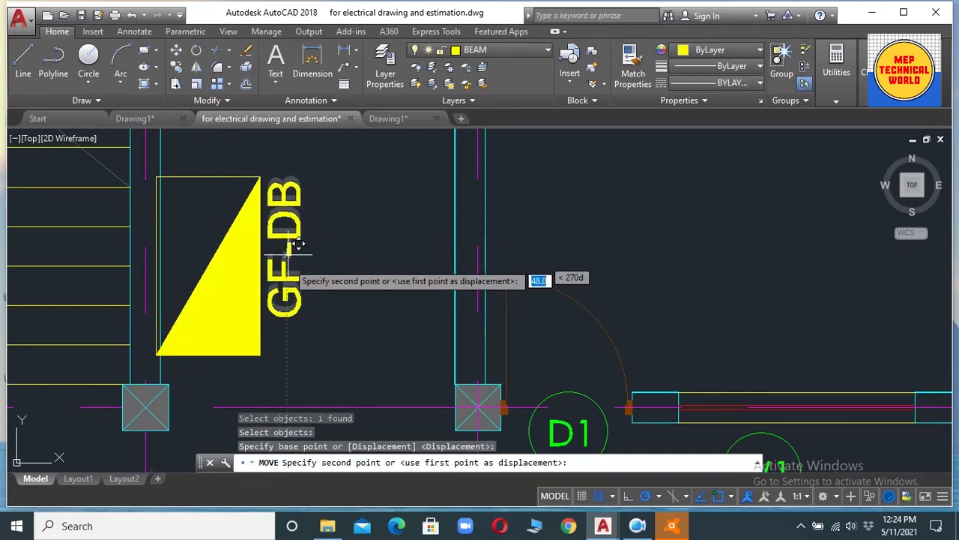
{"action": "left_click", "coordinate": [288, 273]}
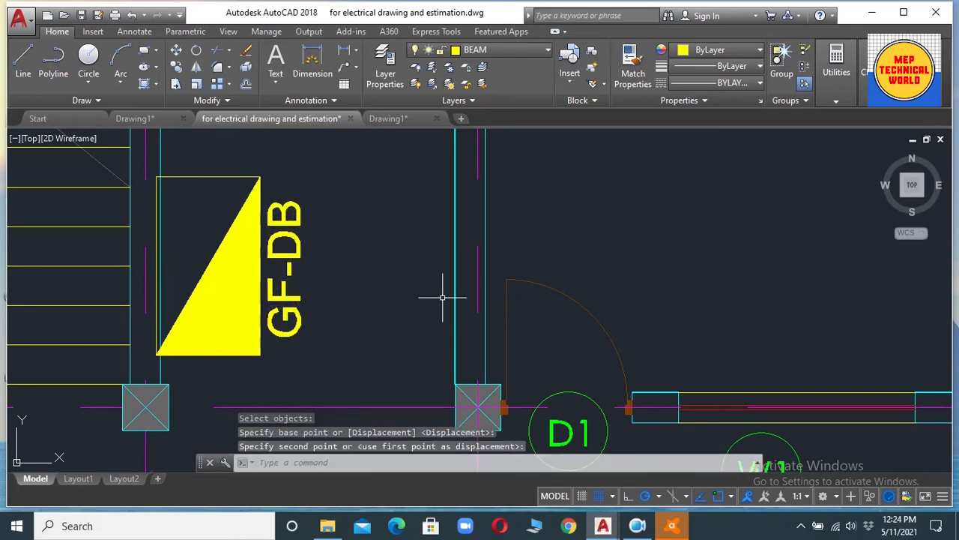
Examine the placement of the "GF-DB" label beside the distribution board symbol and the staircase.
{"action": "key", "text": "Return"}
{"action": "scroll", "coordinate": [382, 309], "scroll_direction": "down", "scroll_amount": 4}
{"action": "scroll", "coordinate": [371, 279], "scroll_direction": "up", "scroll_amount": 1}
{"action": "scroll", "coordinate": [381, 293], "scroll_direction": "up", "scroll_amount": 5}
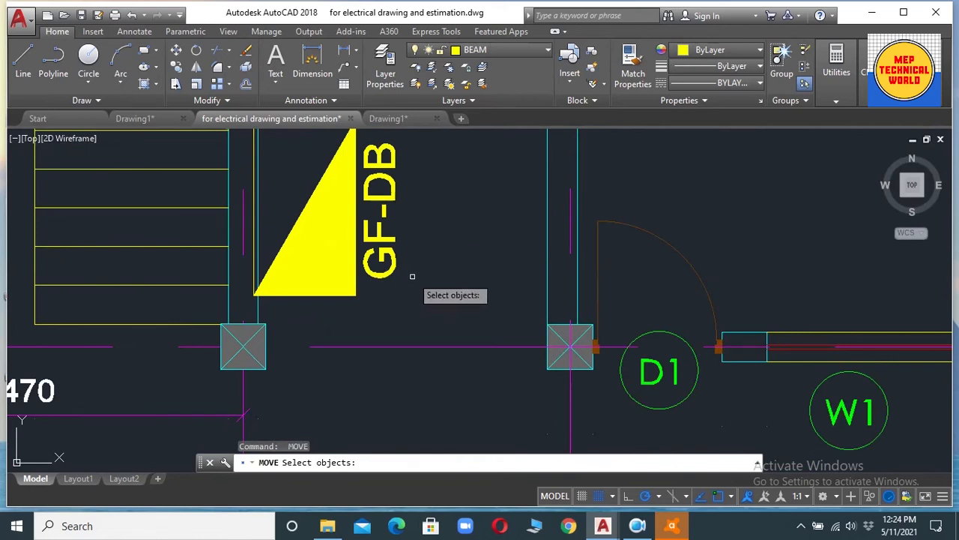
{"action": "scroll", "coordinate": [397, 284], "scroll_direction": "down", "scroll_amount": 3}
{"action": "left_click", "coordinate": [384, 276]}
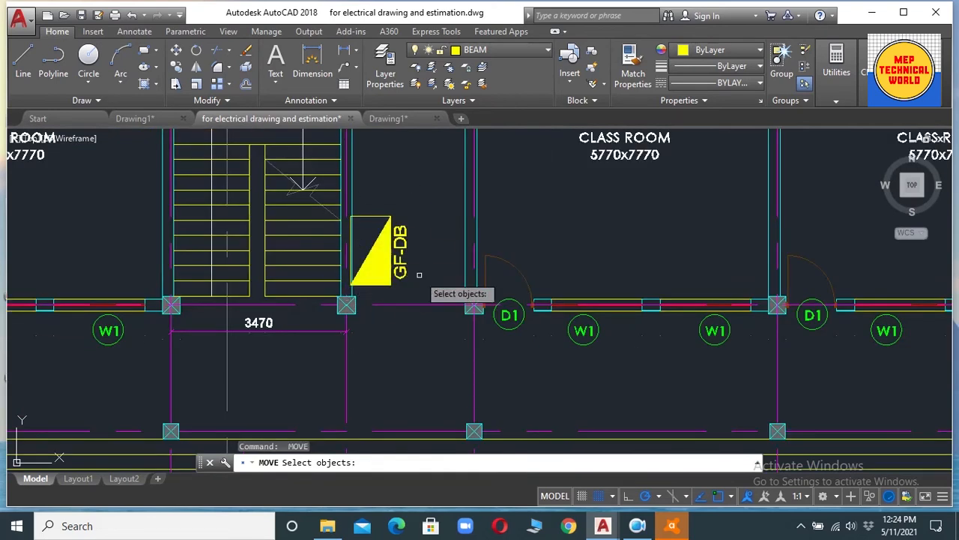
{"action": "scroll", "coordinate": [416, 294], "scroll_direction": "down", "scroll_amount": 5}
{"action": "scroll", "coordinate": [420, 273], "scroll_direction": "up", "scroll_amount": 7}
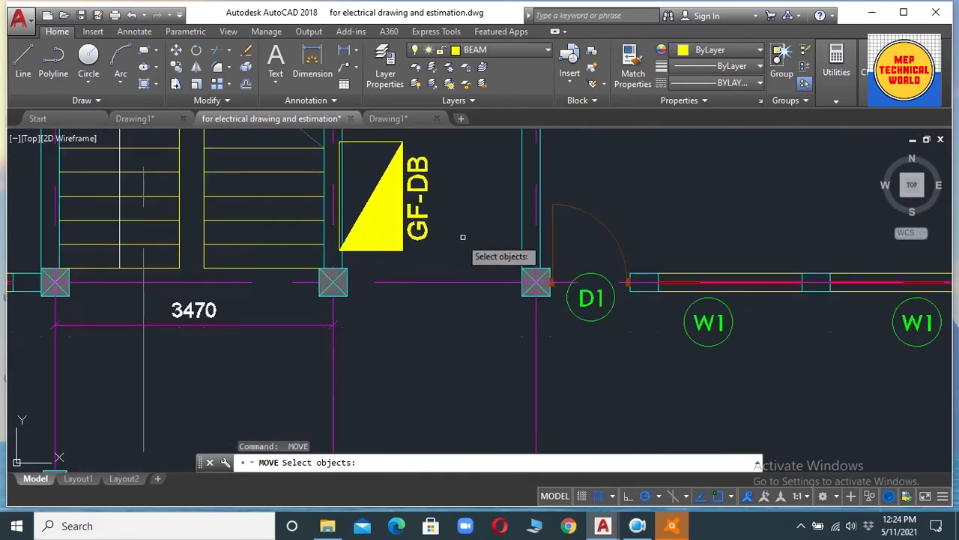
Examine the switch symbol beside door D1 and window W1 in the first classroom.
{"action": "scroll", "coordinate": [450, 254], "scroll_direction": "down", "scroll_amount": 5}
{"action": "scroll", "coordinate": [525, 289], "scroll_direction": "up", "scroll_amount": 8}
{"action": "scroll", "coordinate": [555, 271], "scroll_direction": "down", "scroll_amount": 2}
{"action": "scroll", "coordinate": [449, 269], "scroll_direction": "up", "scroll_amount": 2}
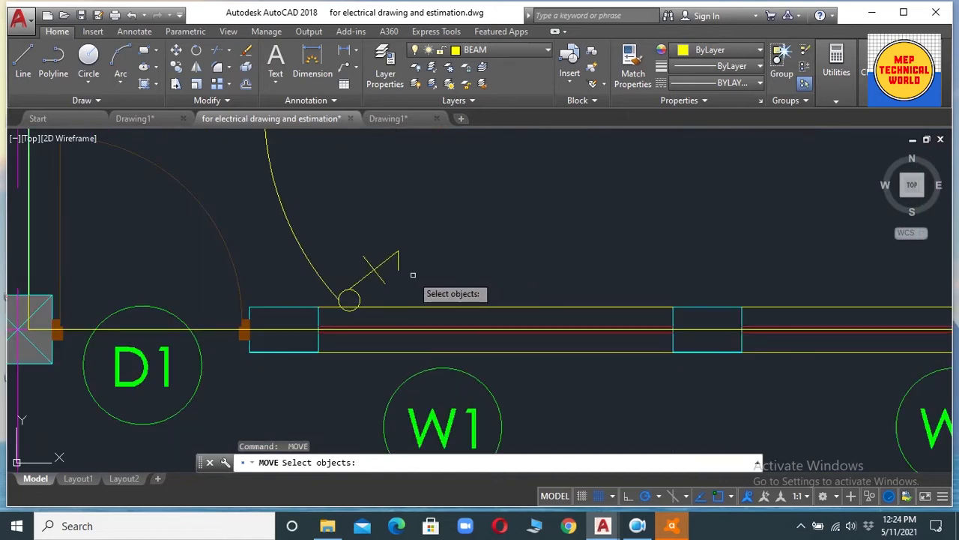
{"action": "scroll", "coordinate": [375, 281], "scroll_direction": "down", "scroll_amount": 4}
{"action": "scroll", "coordinate": [408, 291], "scroll_direction": "up", "scroll_amount": 4}
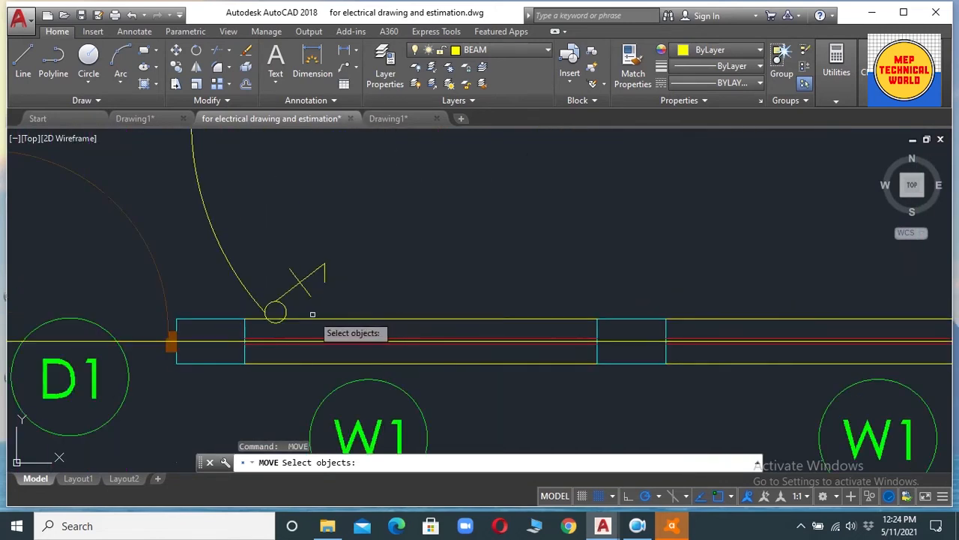
{"action": "scroll", "coordinate": [314, 318], "scroll_direction": "down", "scroll_amount": 3}
{"action": "scroll", "coordinate": [274, 342], "scroll_direction": "up", "scroll_amount": 5}
{"action": "scroll", "coordinate": [387, 277], "scroll_direction": "down", "scroll_amount": 2}
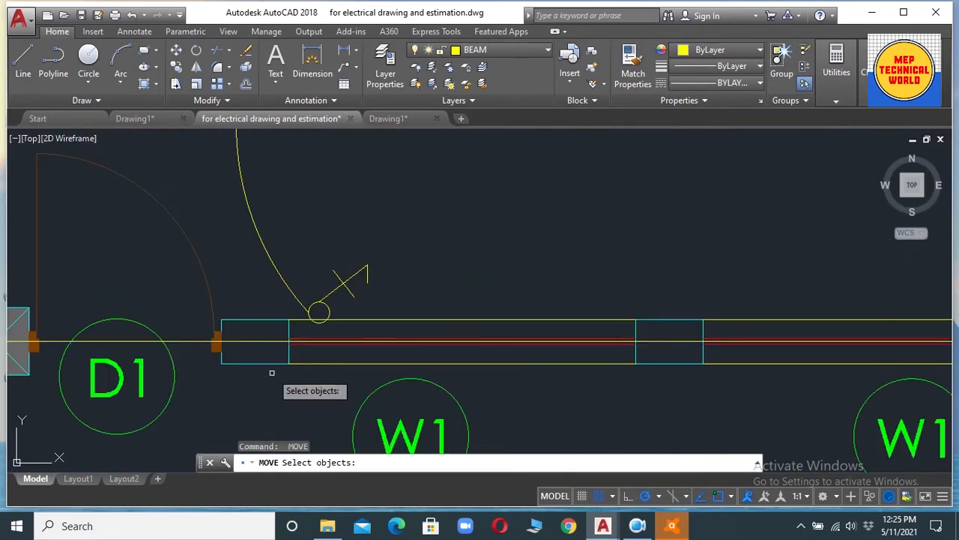
{"action": "scroll", "coordinate": [415, 344], "scroll_direction": "down", "scroll_amount": 4}
{"action": "scroll", "coordinate": [415, 344], "scroll_direction": "up", "scroll_amount": 4}
Examine the floor plan from the labelled distribution board back to the first classroom's lights, wiring and switch.
{"action": "scroll", "coordinate": [270, 334], "scroll_direction": "down", "scroll_amount": 7}
{"action": "scroll", "coordinate": [884, 359], "scroll_direction": "down", "scroll_amount": 3}
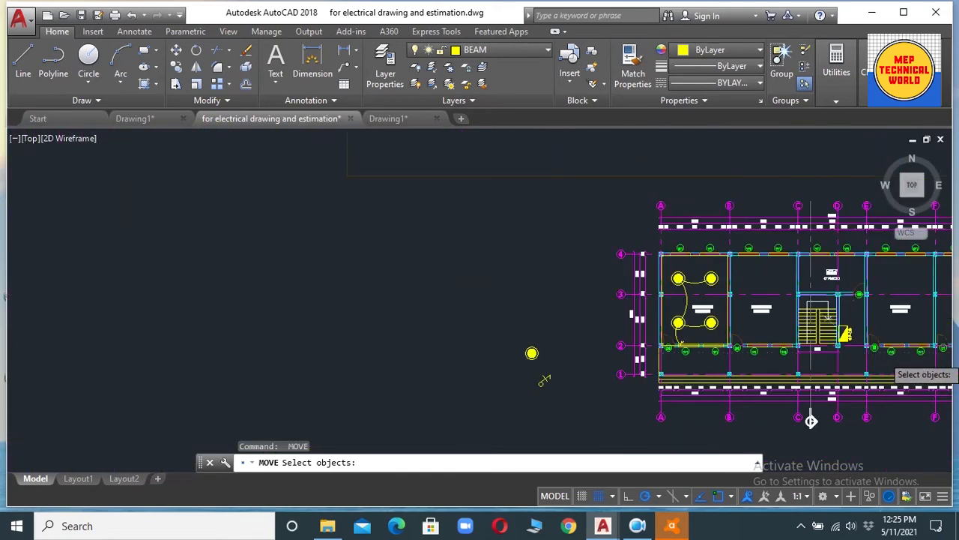
{"action": "scroll", "coordinate": [779, 314], "scroll_direction": "up", "scroll_amount": 5}
{"action": "scroll", "coordinate": [750, 375], "scroll_direction": "down", "scroll_amount": 3}
{"action": "scroll", "coordinate": [770, 318], "scroll_direction": "up", "scroll_amount": 4}
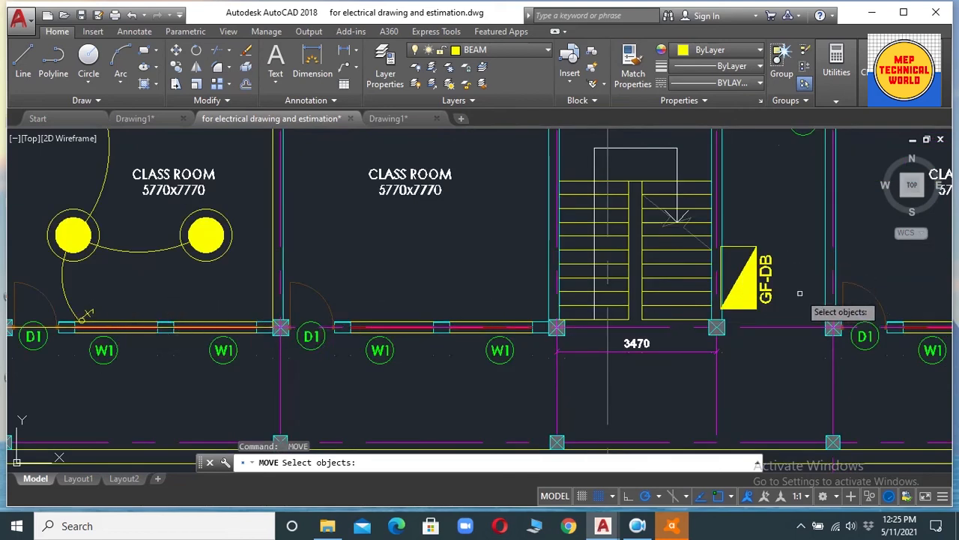
{"action": "scroll", "coordinate": [68, 324], "scroll_direction": "up", "scroll_amount": 4}
{"action": "scroll", "coordinate": [171, 332], "scroll_direction": "down", "scroll_amount": 6}
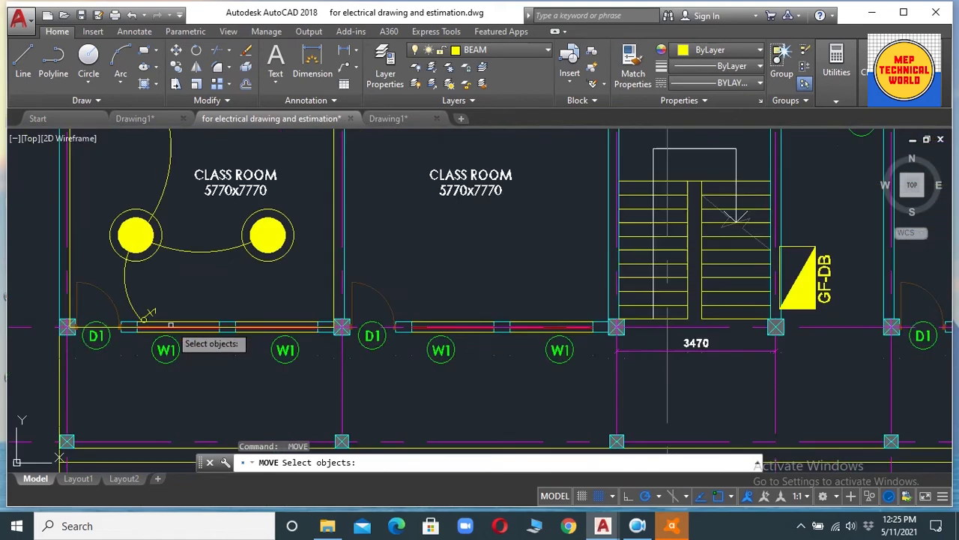
{"action": "scroll", "coordinate": [119, 338], "scroll_direction": "up", "scroll_amount": 6}
{"action": "scroll", "coordinate": [680, 325], "scroll_direction": "down", "scroll_amount": 4}
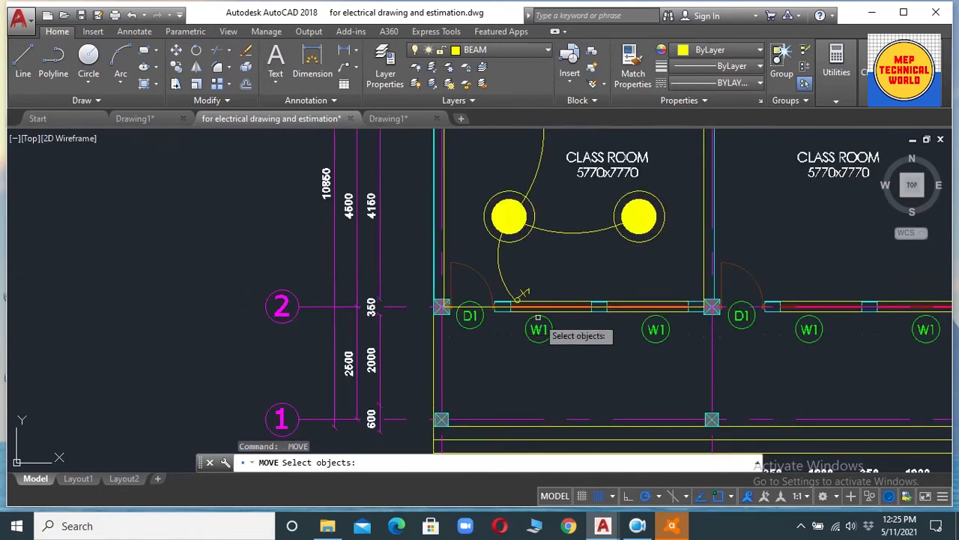
{"action": "scroll", "coordinate": [529, 304], "scroll_direction": "up", "scroll_amount": 4}
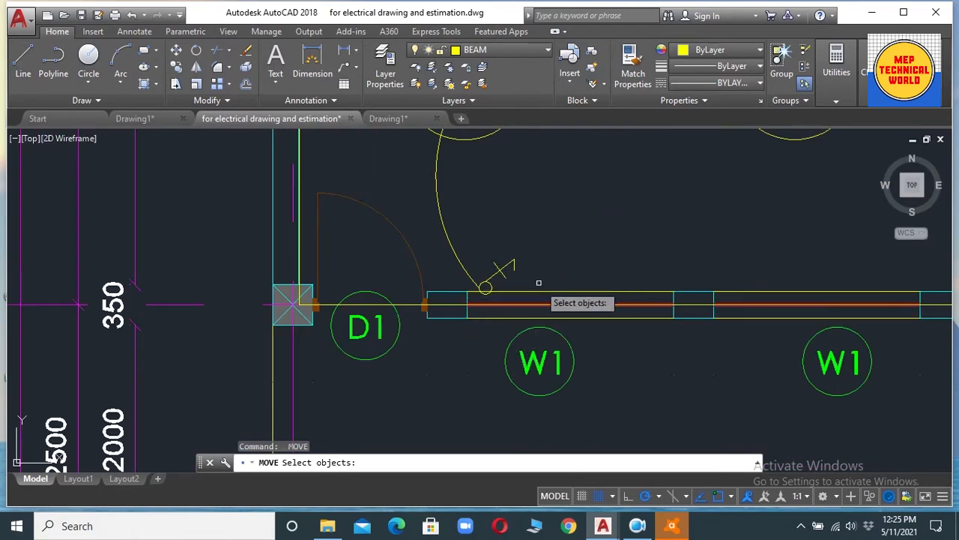
Start single-line text above the first W1 window, beside the classroom switch symbol, with height 300 and rotation 0.
{"action": "scroll", "coordinate": [561, 285], "scroll_direction": "down", "scroll_amount": 4}
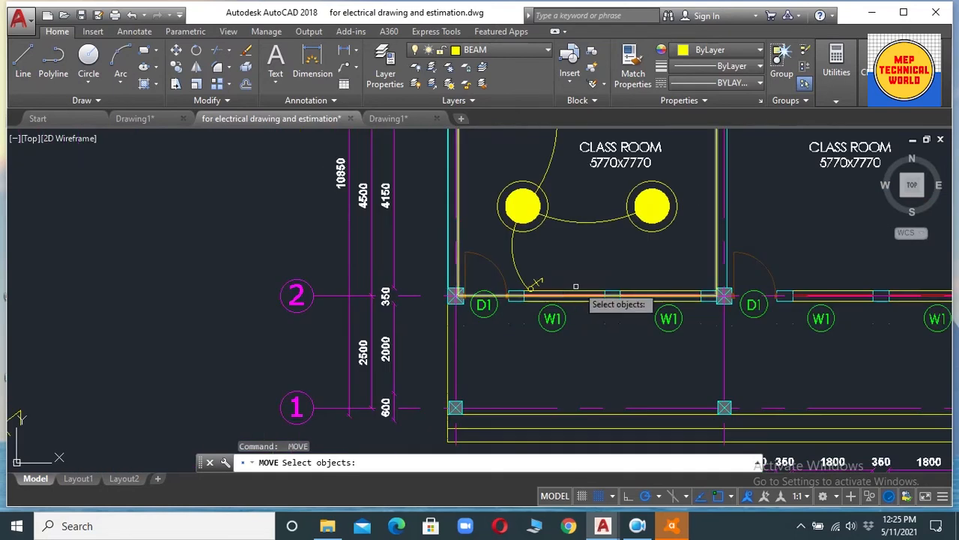
{"action": "scroll", "coordinate": [577, 281], "scroll_direction": "up", "scroll_amount": 4}
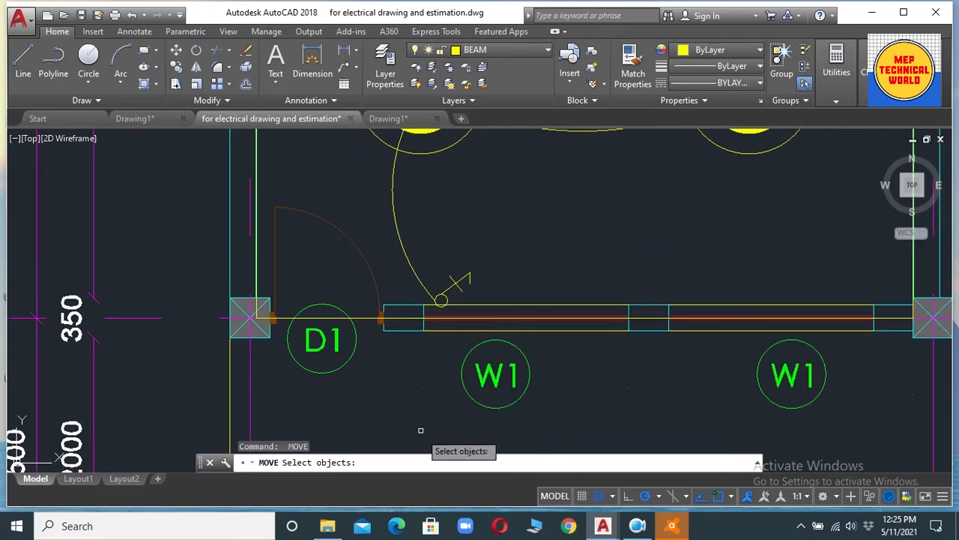
{"action": "key", "text": "Escape"}
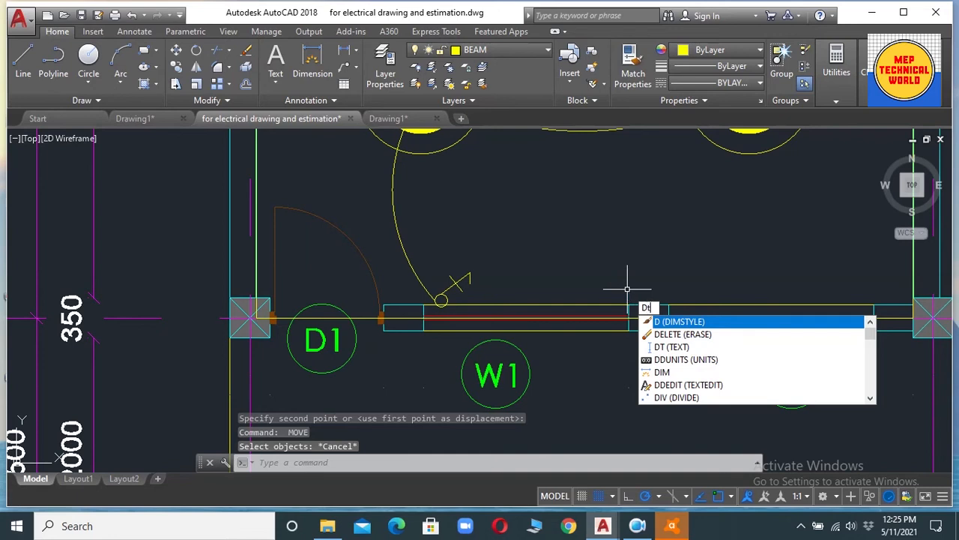
{"action": "key", "text": "Return"}
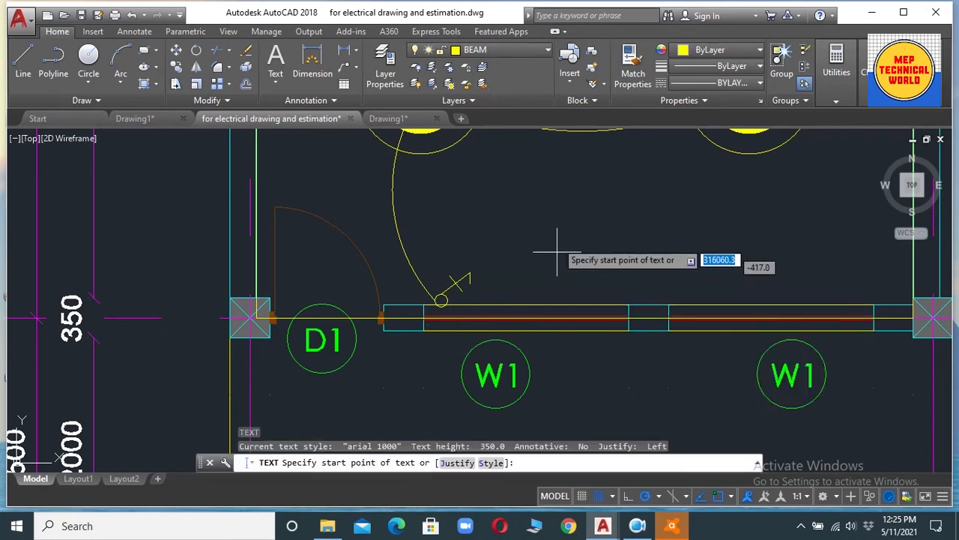
{"action": "left_click", "coordinate": [494, 260]}
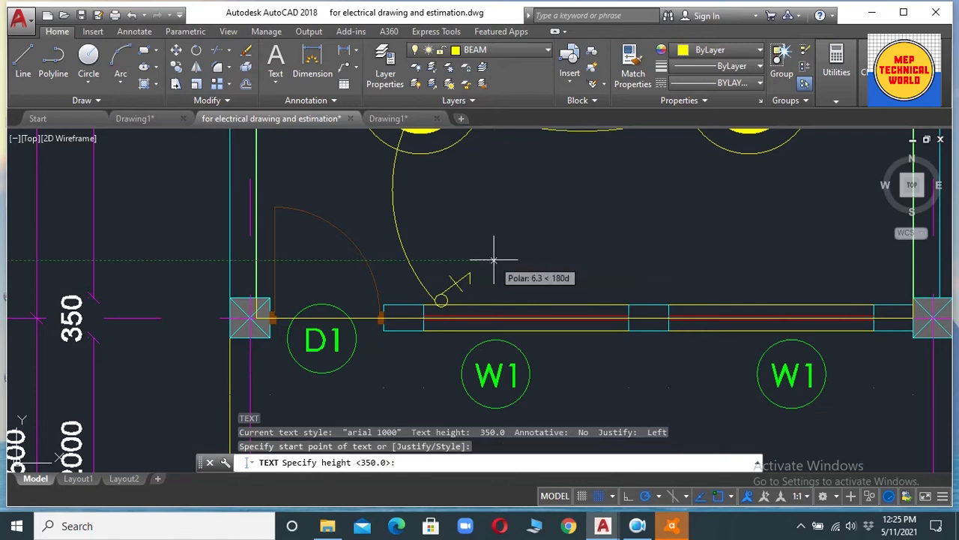
{"action": "type", "text": "300"}
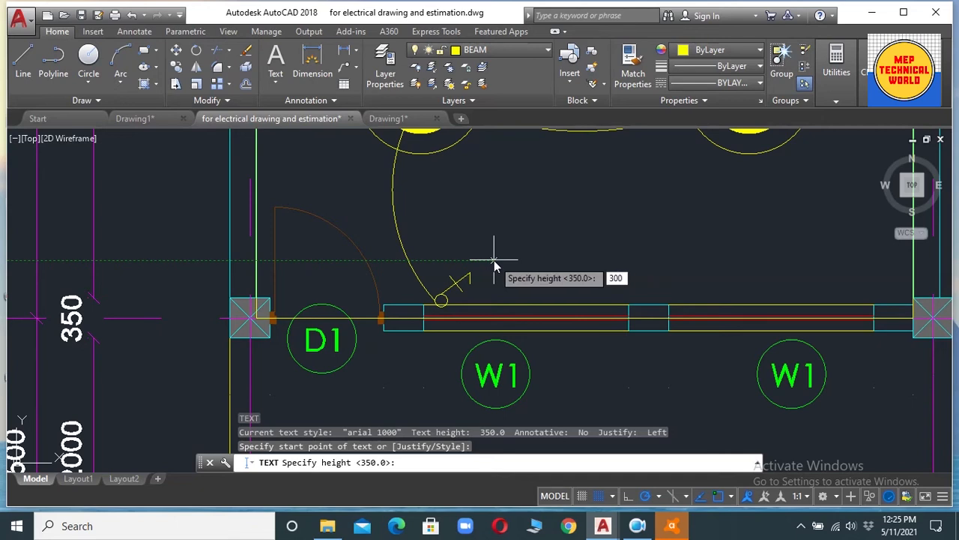
{"action": "key", "text": "Return"}
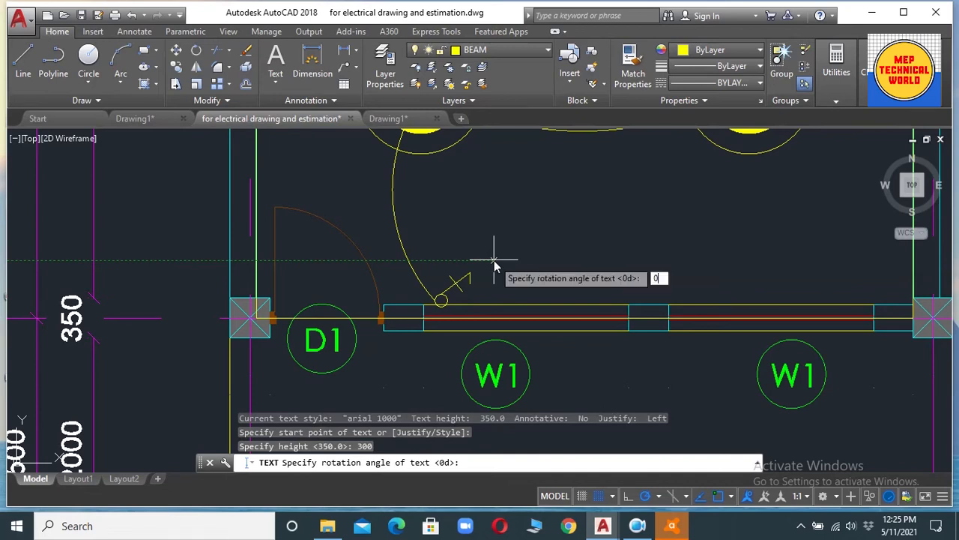
{"action": "key", "text": "Return"}
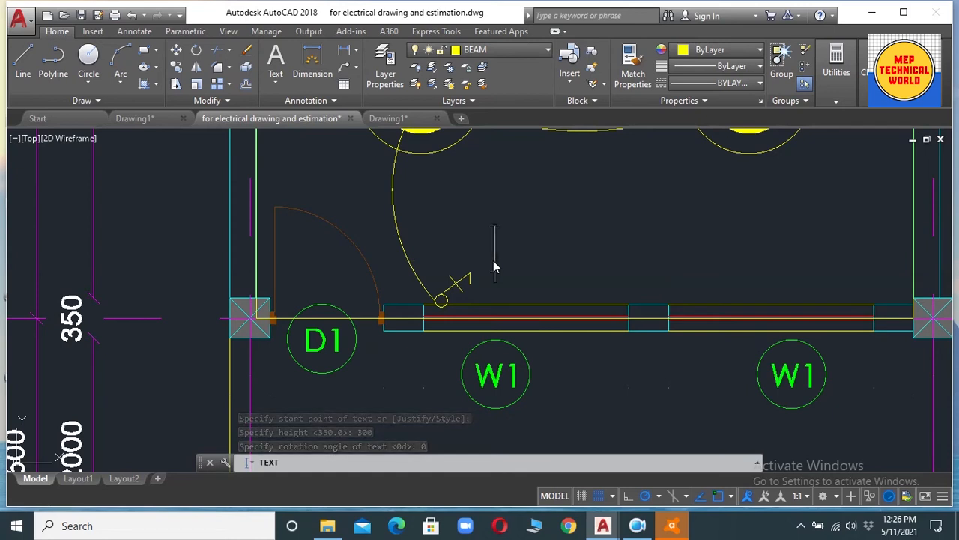
Enter "SB1/GFDB-L1" as the switch label text and finish the text command.
{"action": "type", "text": "SB"}
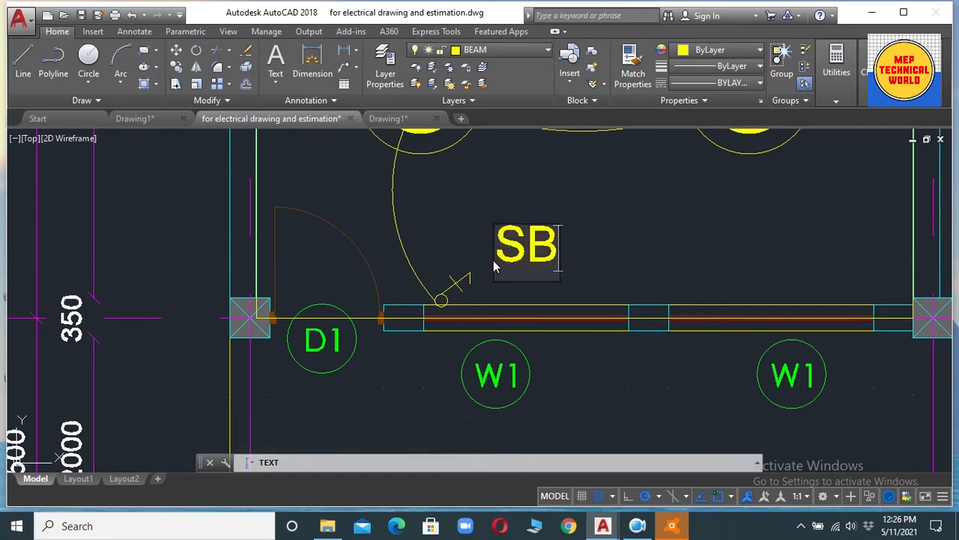
{"action": "type", "text": "1/"}
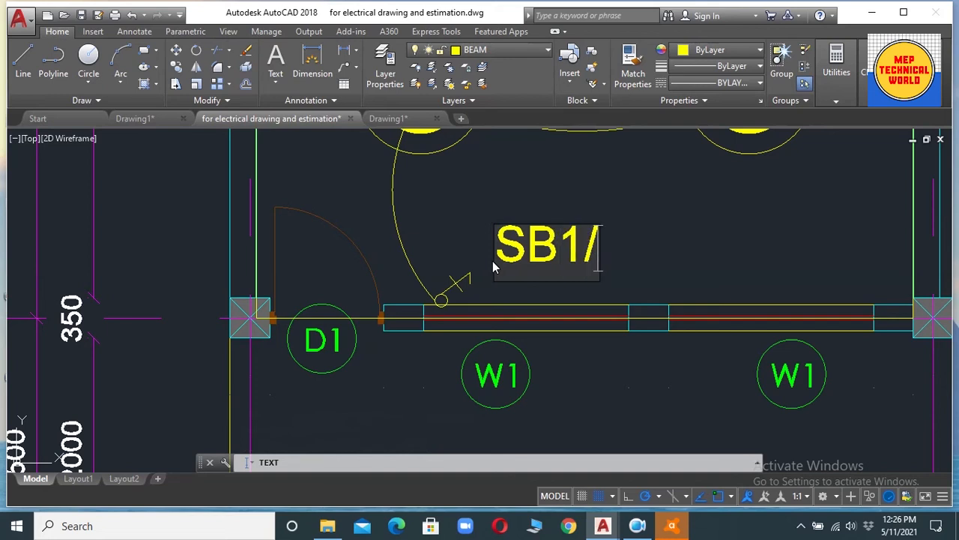
{"action": "type", "text": "D"}
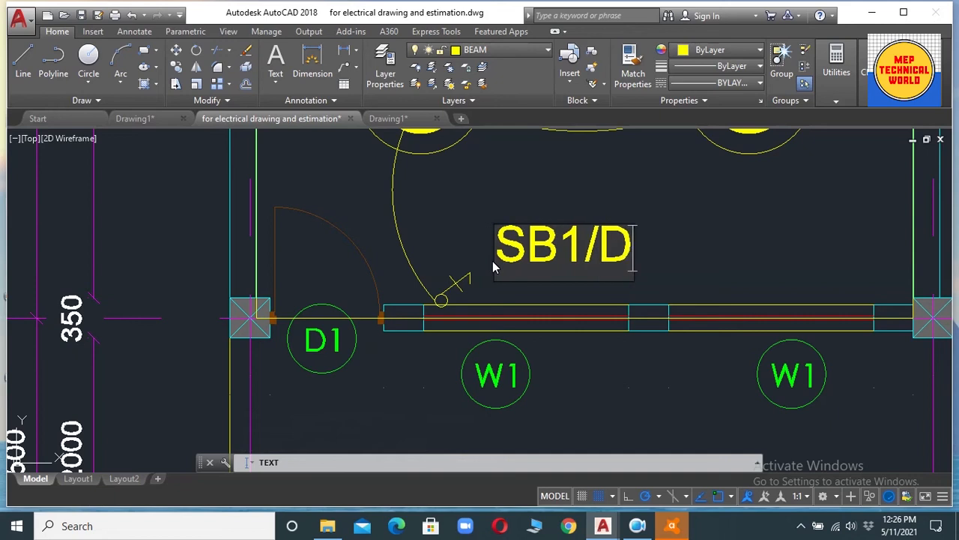
{"action": "key", "text": "BackSpace"}
{"action": "type", "text": "G"}
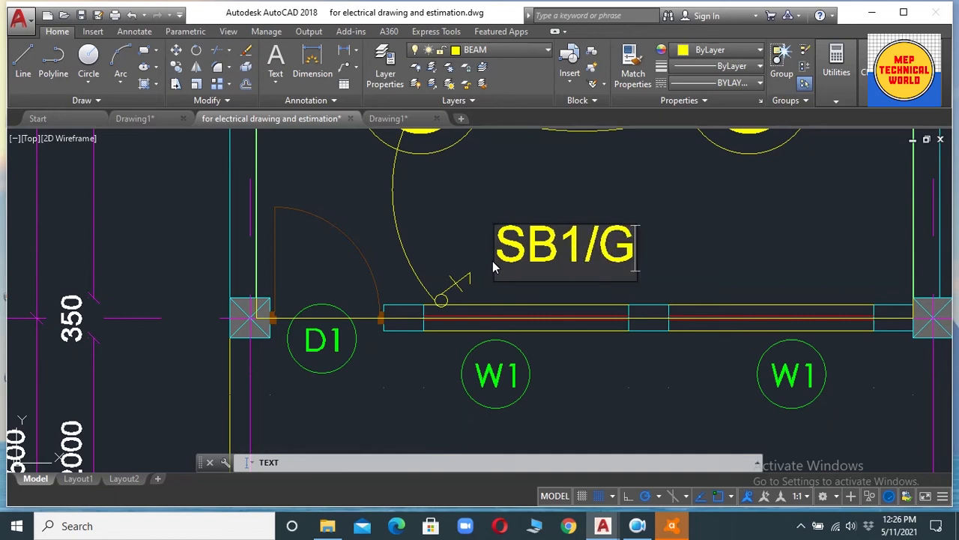
{"action": "type", "text": "D"}
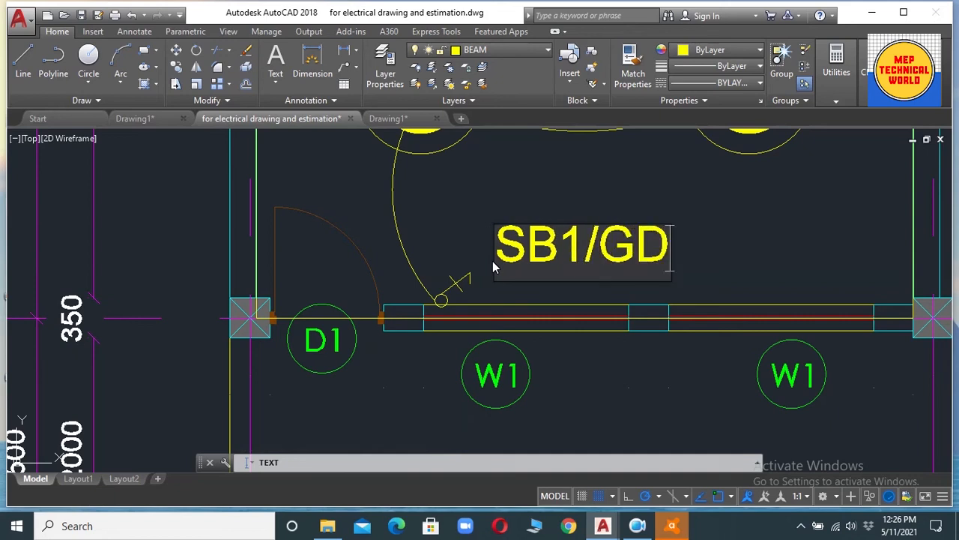
{"action": "key", "text": "BackSpace"}
{"action": "type", "text": "FD"}
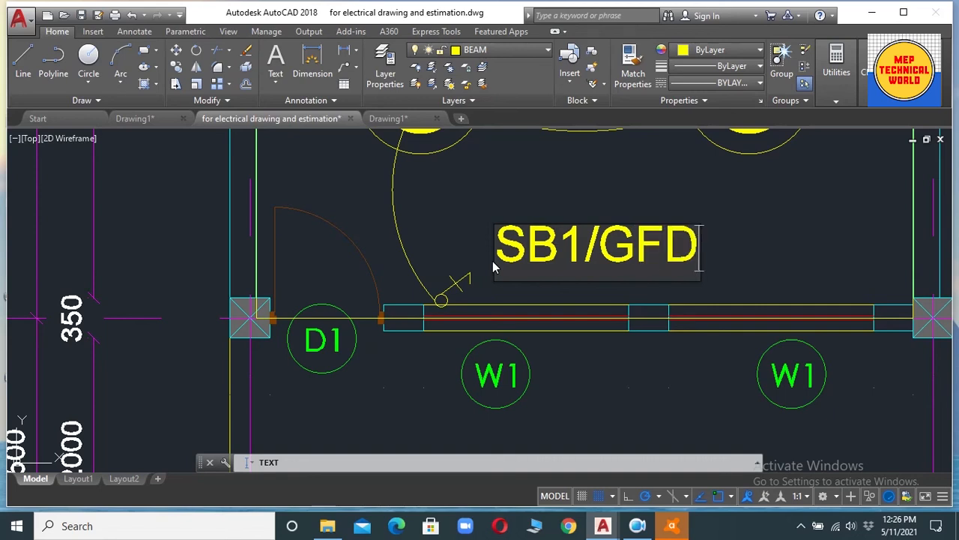
{"action": "type", "text": "B"}
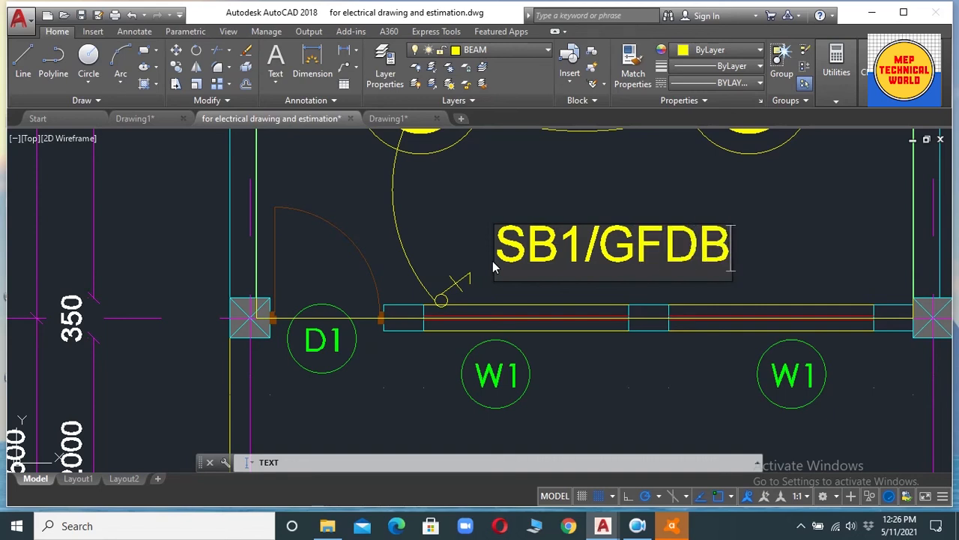
{"action": "type", "text": "-L1"}
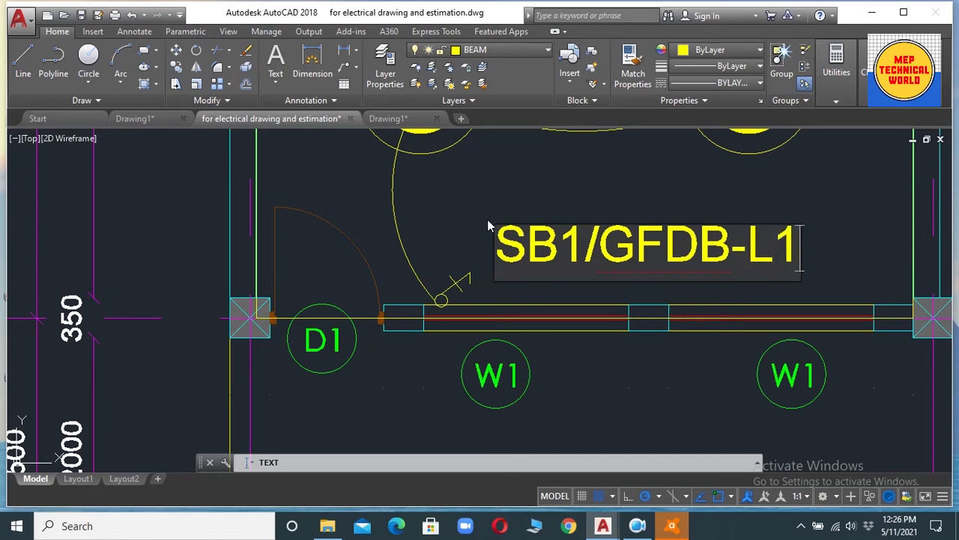
{"action": "left_click", "coordinate": [843, 281]}
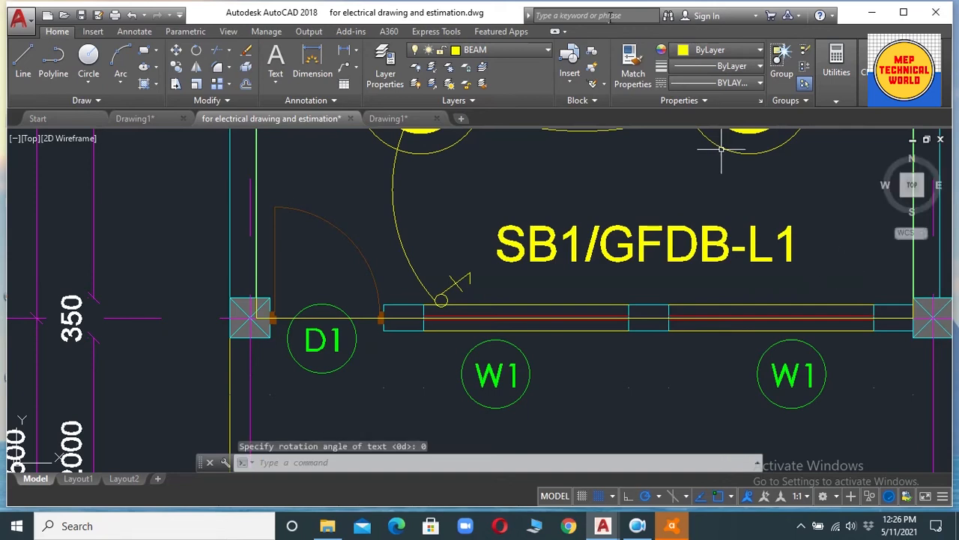
{"action": "key", "text": "Escape"}
Scale the "SB1/GFDB-L1" label by a factor of 0.7 from a base point on its lettering.
{"action": "scroll", "coordinate": [390, 323], "scroll_direction": "down", "scroll_amount": 4}
{"action": "scroll", "coordinate": [471, 301], "scroll_direction": "up", "scroll_amount": 4}
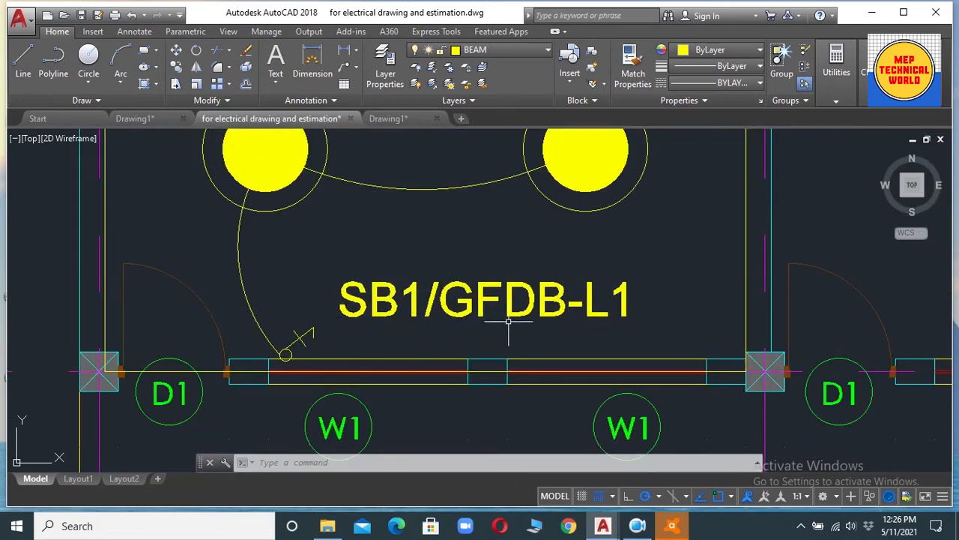
{"action": "scroll", "coordinate": [539, 302], "scroll_direction": "down", "scroll_amount": 2}
{"action": "scroll", "coordinate": [610, 278], "scroll_direction": "down", "scroll_amount": 1}
{"action": "scroll", "coordinate": [507, 324], "scroll_direction": "up", "scroll_amount": 3}
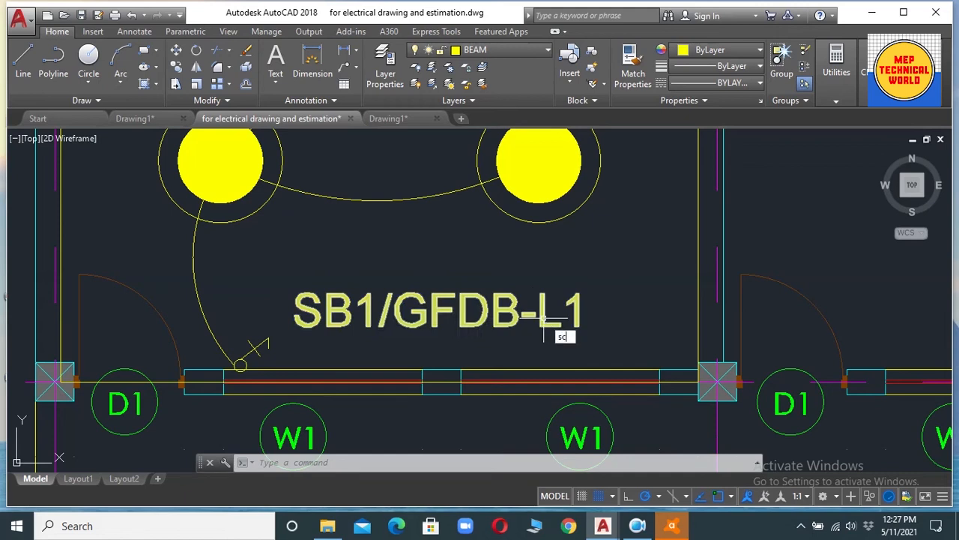
{"action": "key", "text": "Return"}
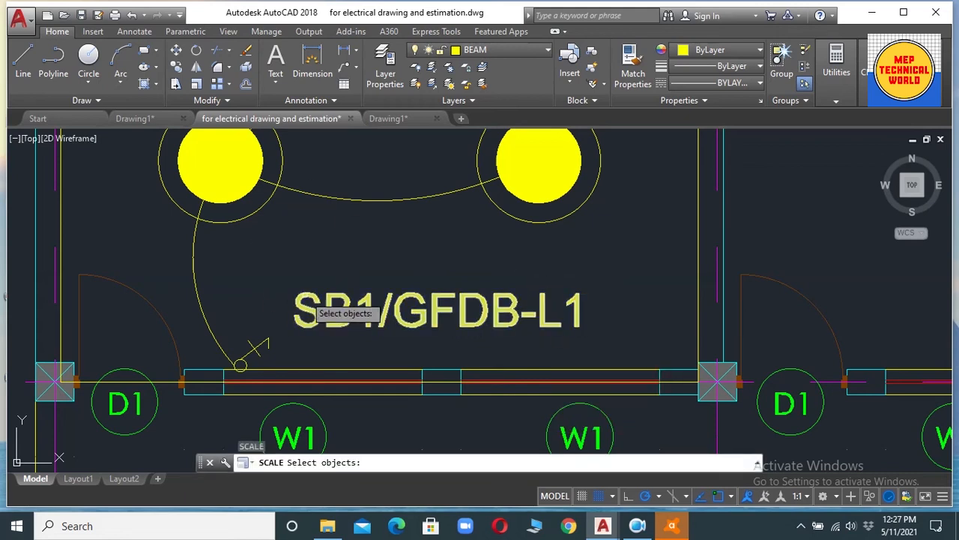
{"action": "left_click", "coordinate": [306, 298]}
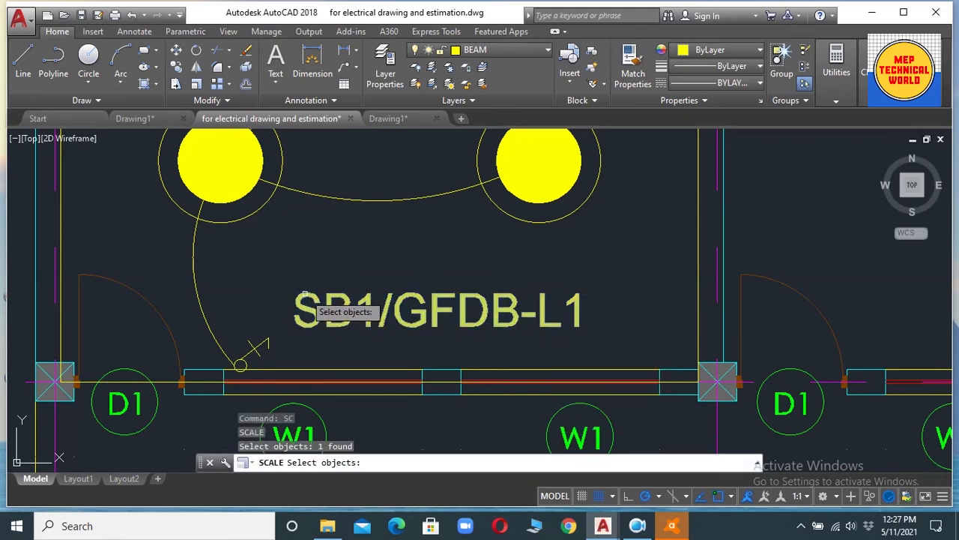
{"action": "key", "text": "Return"}
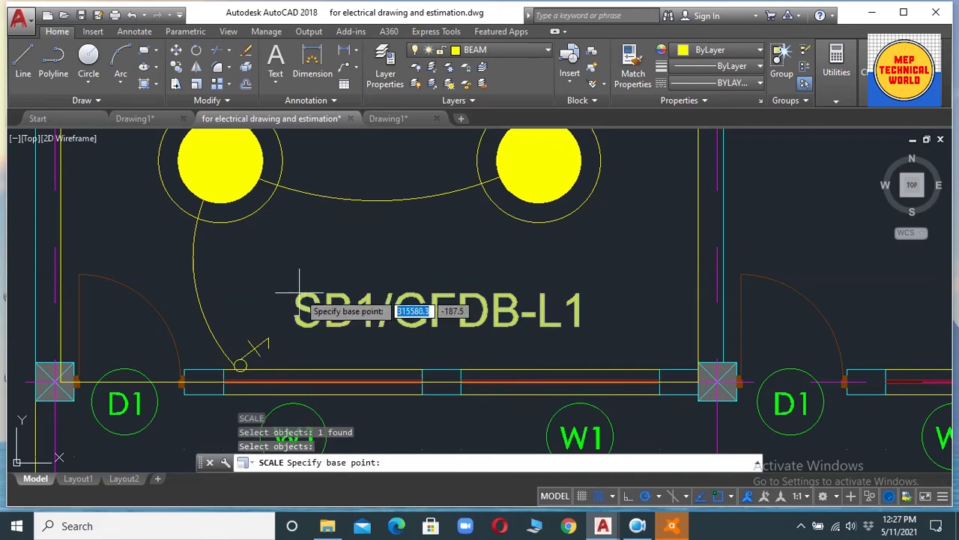
{"action": "left_click", "coordinate": [346, 300]}
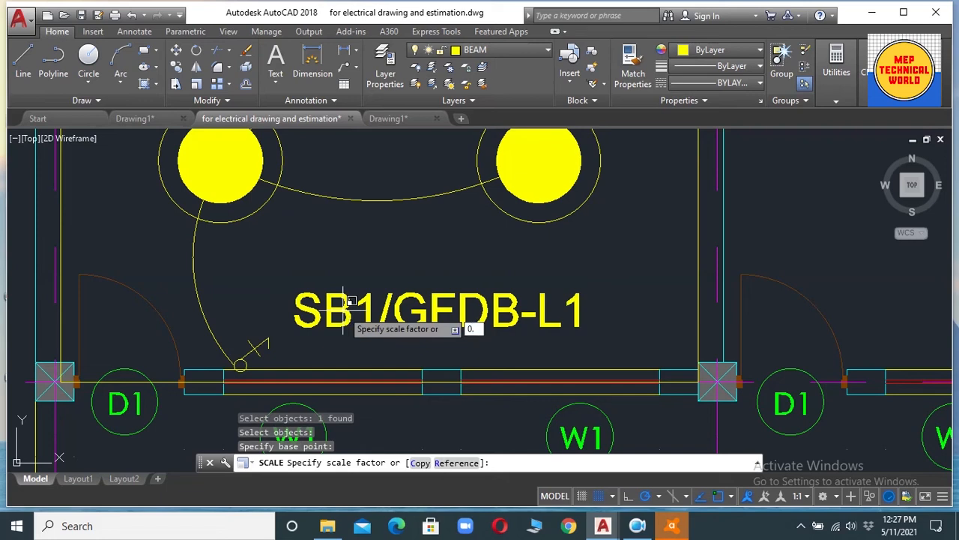
{"action": "key", "text": "Return"}
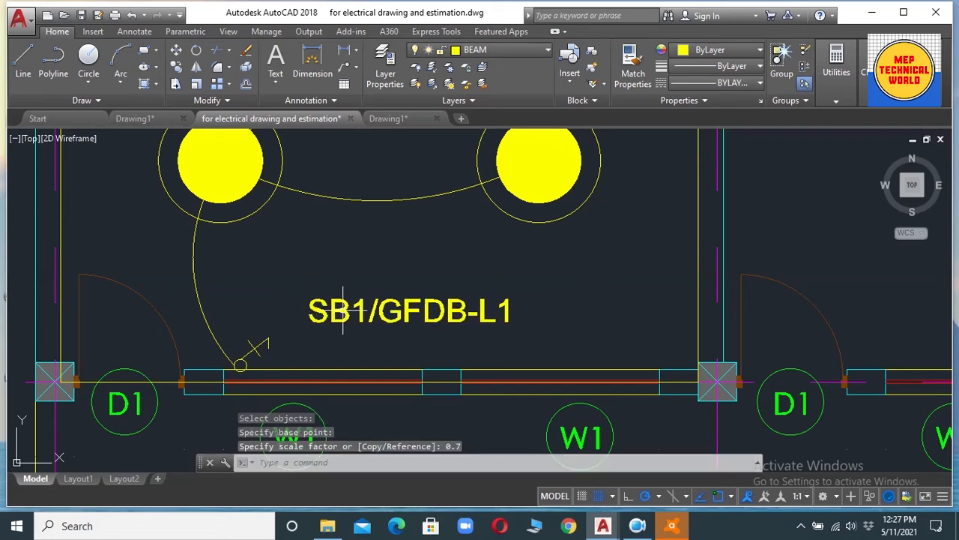
Move the "SB1/GFDB-L1" label down next to the switch symbol, just above the window wall.
{"action": "scroll", "coordinate": [517, 315], "scroll_direction": "down", "scroll_amount": 2}
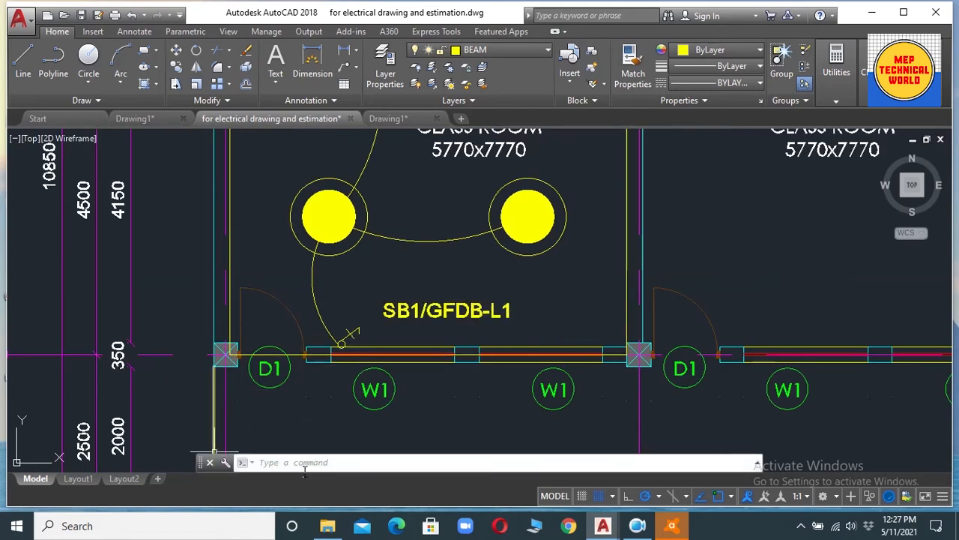
{"action": "type", "text": "m"}
{"action": "key", "text": "Return"}
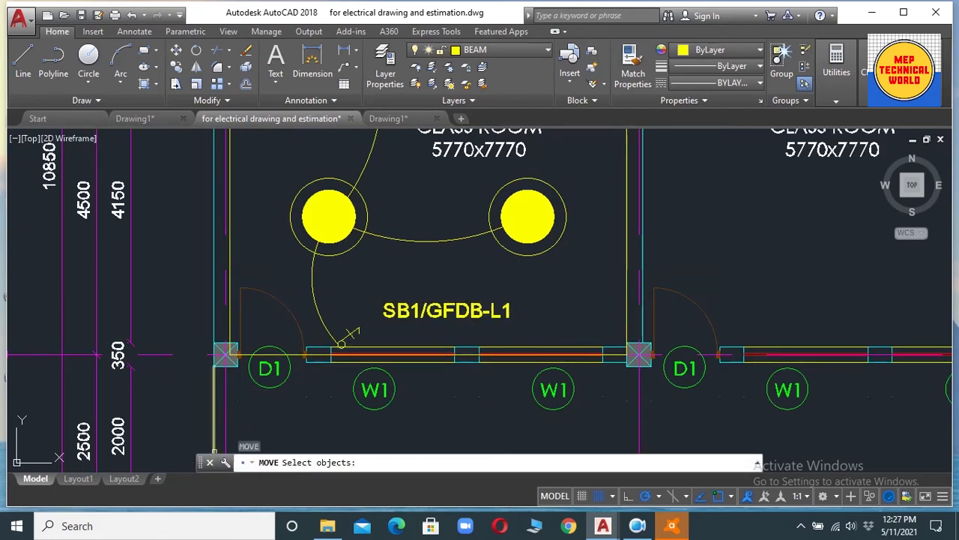
{"action": "left_click", "coordinate": [405, 310]}
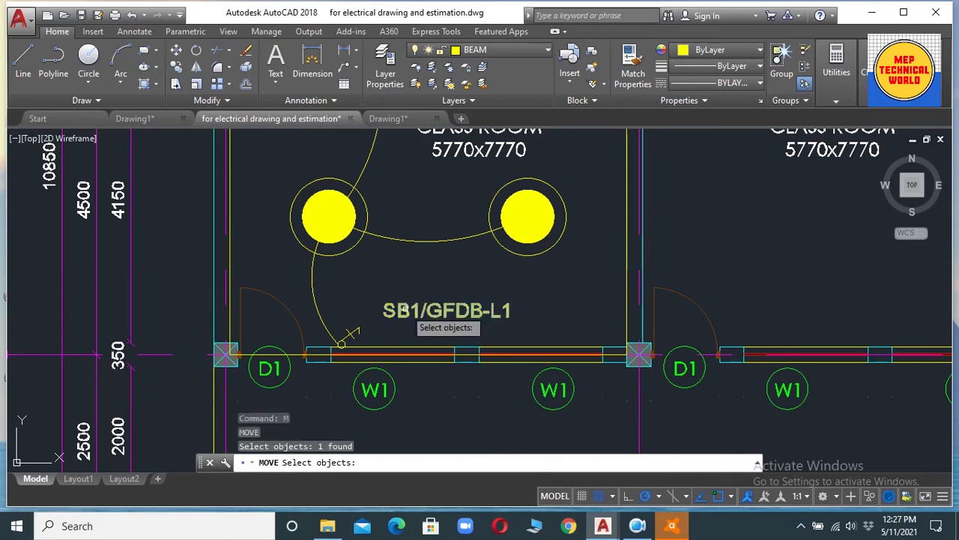
{"action": "key", "text": "Return"}
{"action": "left_click", "coordinate": [405, 311]}
{"action": "left_click", "coordinate": [388, 338]}
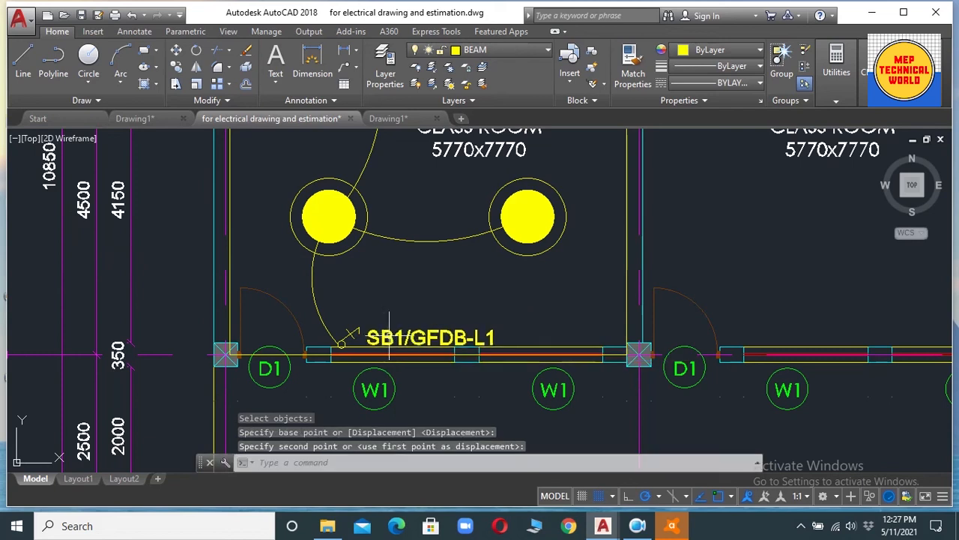
Add the single-line text "4" directly below the "SB1/GFDB-L1" label and finish the text command.
{"action": "scroll", "coordinate": [318, 330], "scroll_direction": "up", "scroll_amount": 4}
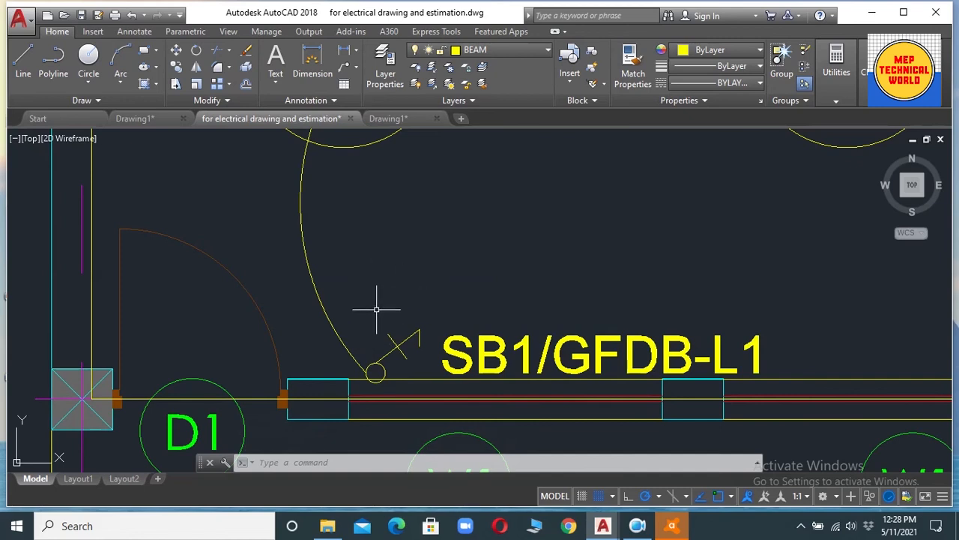
{"action": "scroll", "coordinate": [414, 286], "scroll_direction": "down", "scroll_amount": 2}
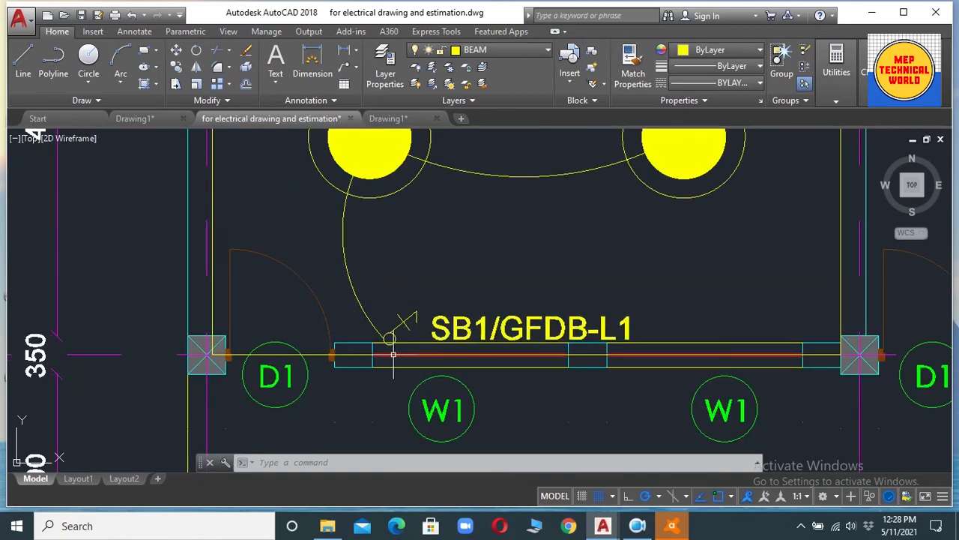
{"action": "scroll", "coordinate": [404, 299], "scroll_direction": "up", "scroll_amount": 2}
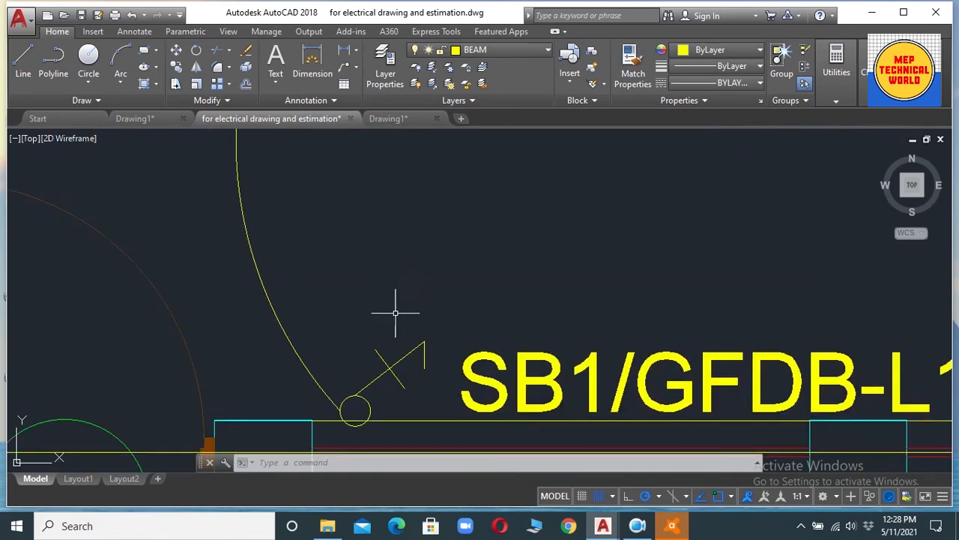
{"action": "scroll", "coordinate": [374, 315], "scroll_direction": "down", "scroll_amount": 1}
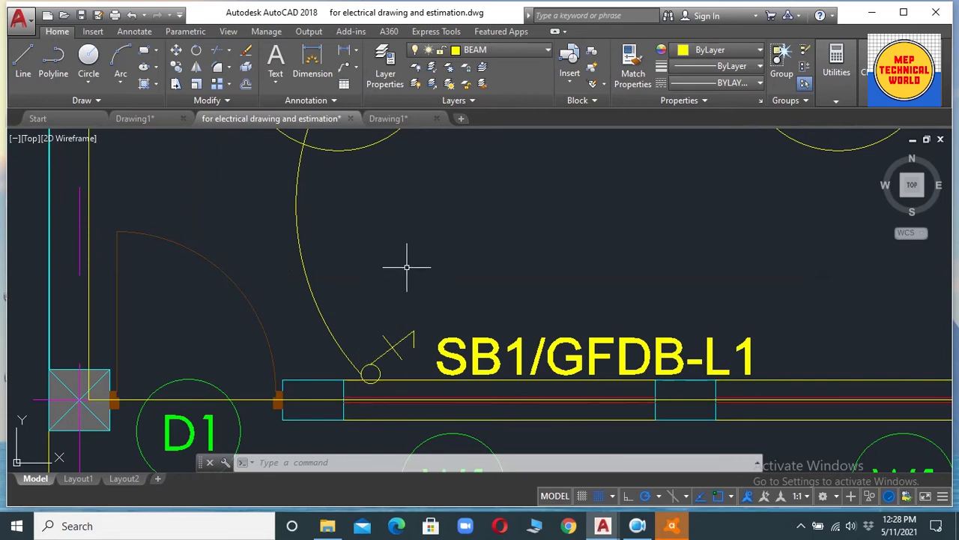
{"action": "type", "text": "t"}
{"action": "key", "text": "Return"}
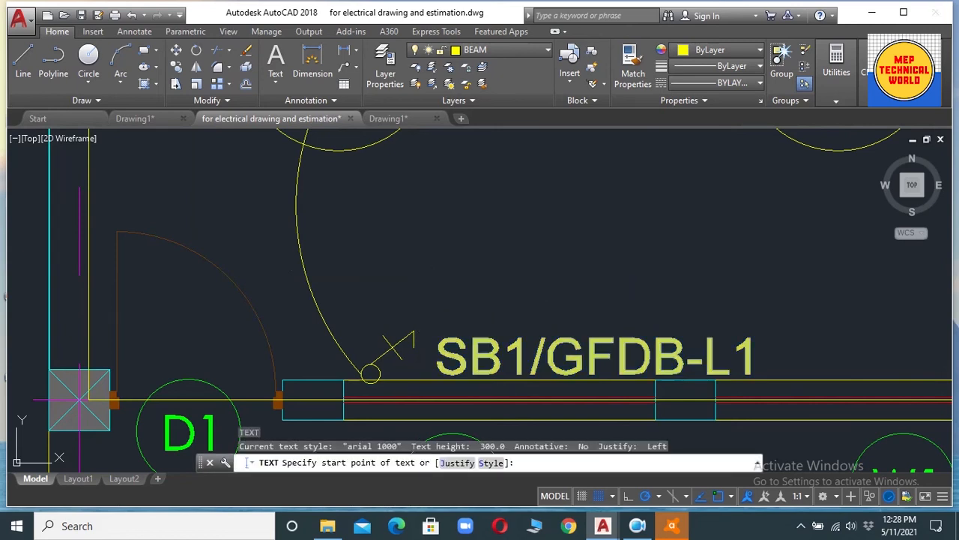
{"action": "key", "text": "Return"}
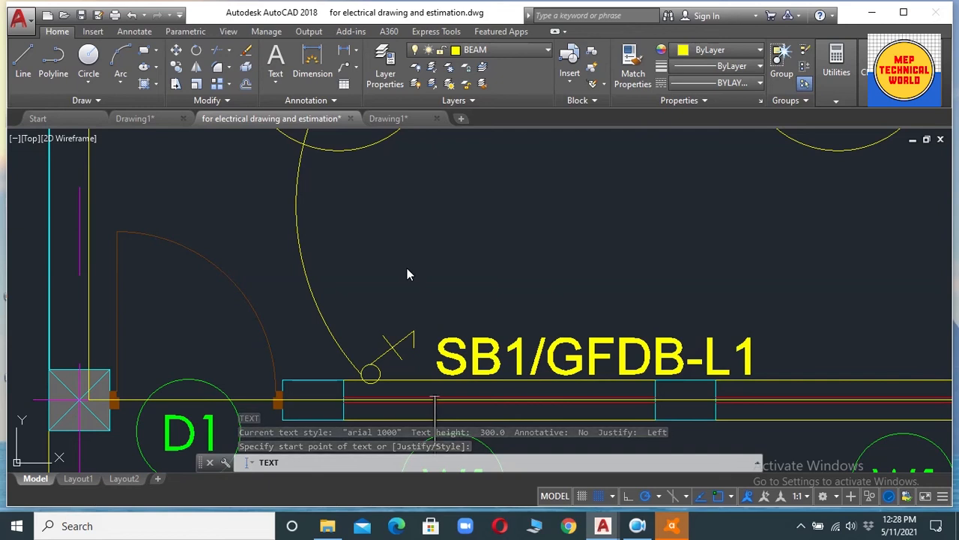
{"action": "type", "text": "4"}
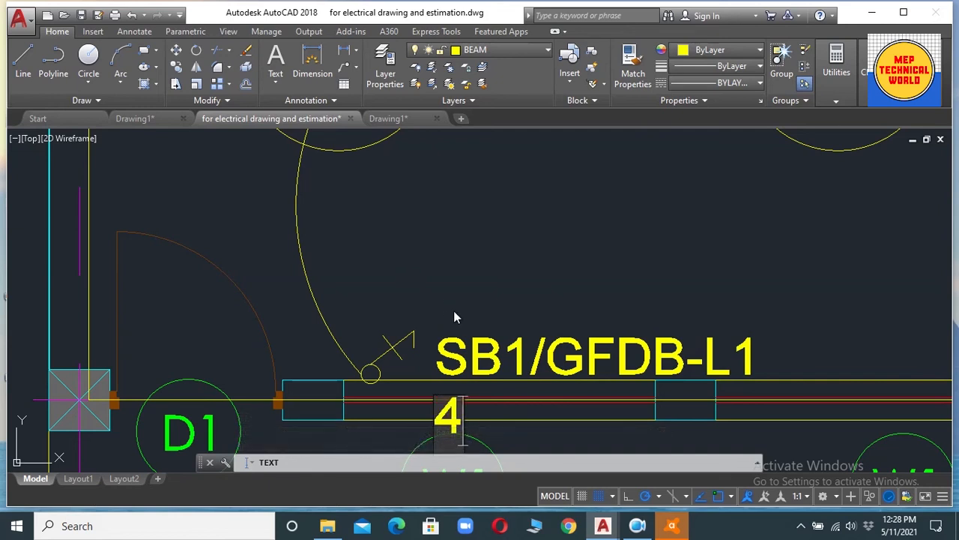
{"action": "left_click", "coordinate": [538, 435]}
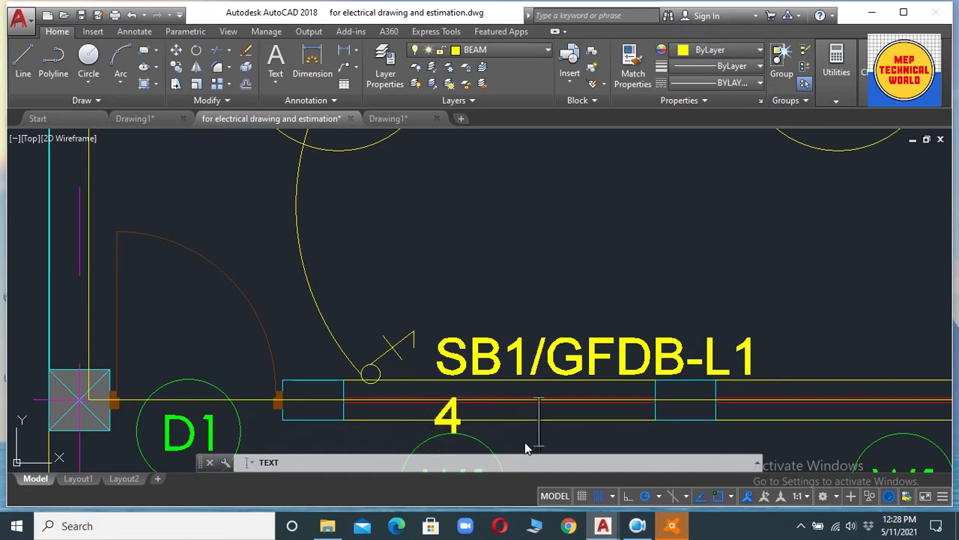
{"action": "key", "text": "Return"}
{"action": "key", "text": "Return"}
Move the "4" from the window wall to just above and left of the classroom switch symbol.
{"action": "scroll", "coordinate": [471, 383], "scroll_direction": "down", "scroll_amount": 4}
{"action": "scroll", "coordinate": [494, 405], "scroll_direction": "up", "scroll_amount": 7}
{"action": "scroll", "coordinate": [526, 424], "scroll_direction": "down", "scroll_amount": 4}
{"action": "scroll", "coordinate": [526, 425], "scroll_direction": "up", "scroll_amount": 2}
{"action": "type", "text": "m"}
{"action": "key", "text": "Return"}
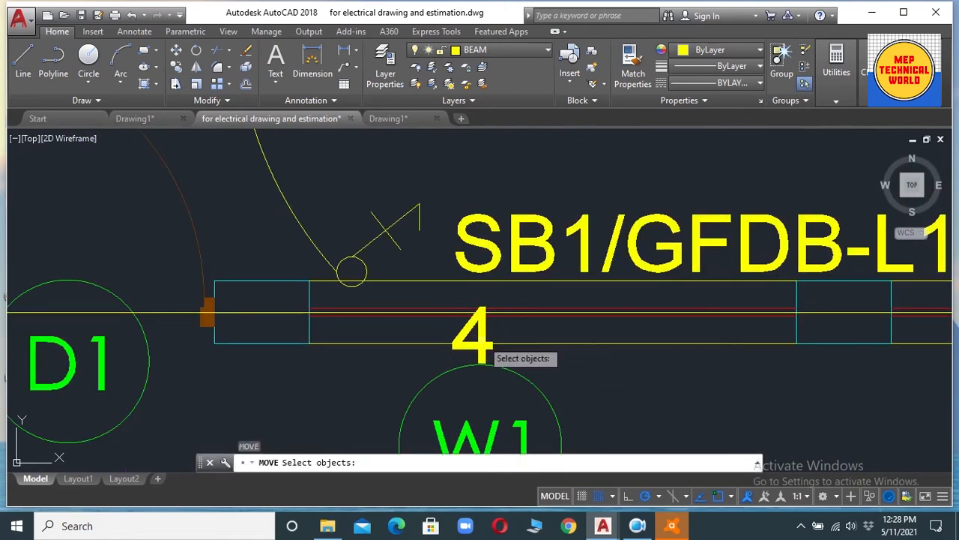
{"action": "left_click", "coordinate": [493, 340]}
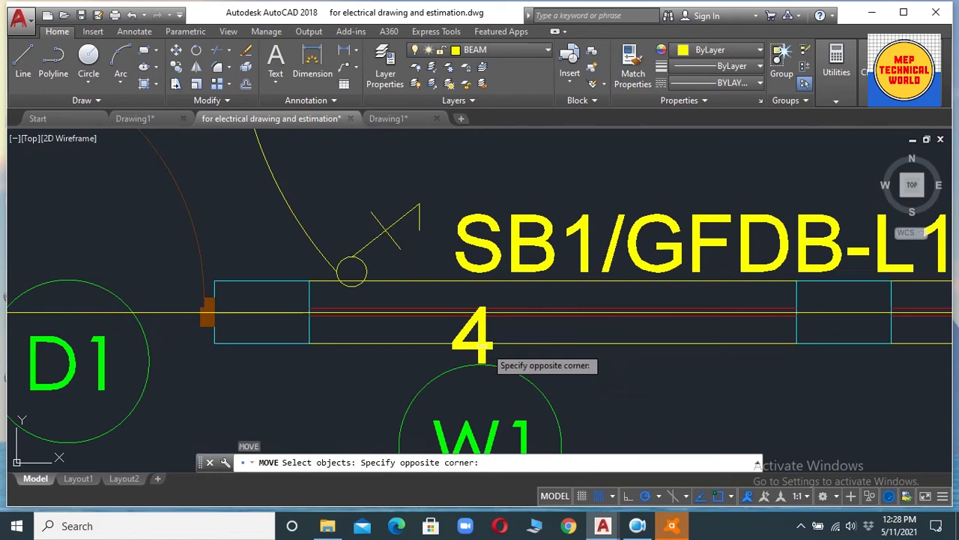
{"action": "left_click", "coordinate": [491, 341]}
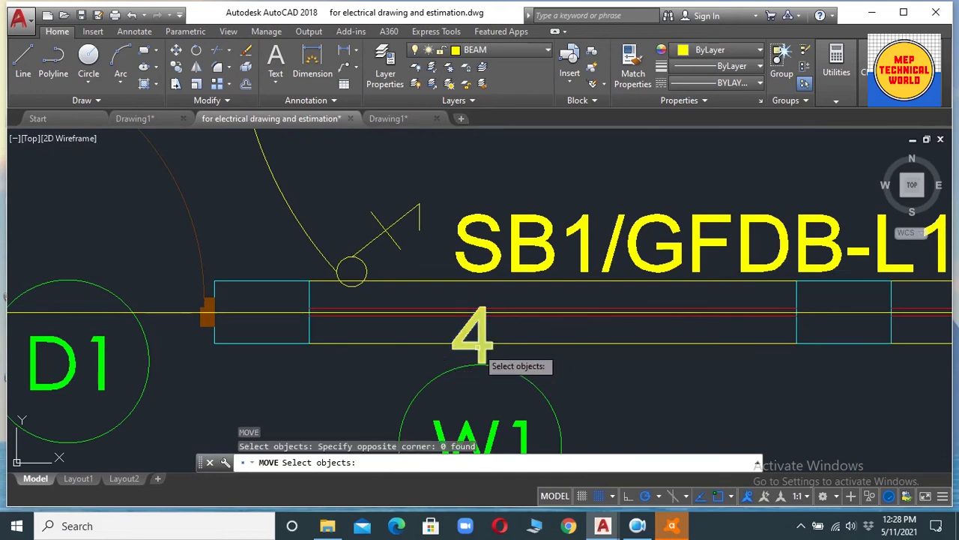
{"action": "left_click", "coordinate": [476, 349]}
{"action": "key", "text": "Return"}
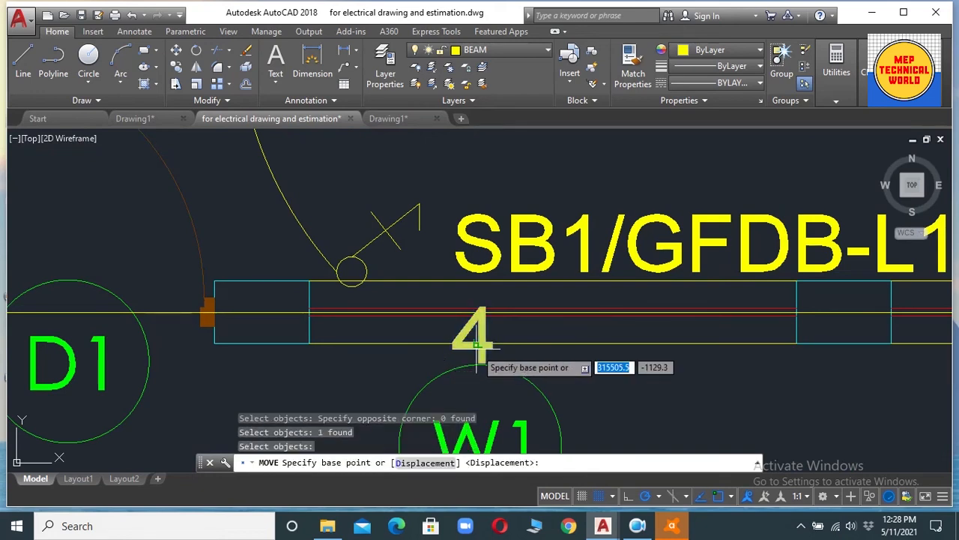
{"action": "left_click", "coordinate": [488, 332]}
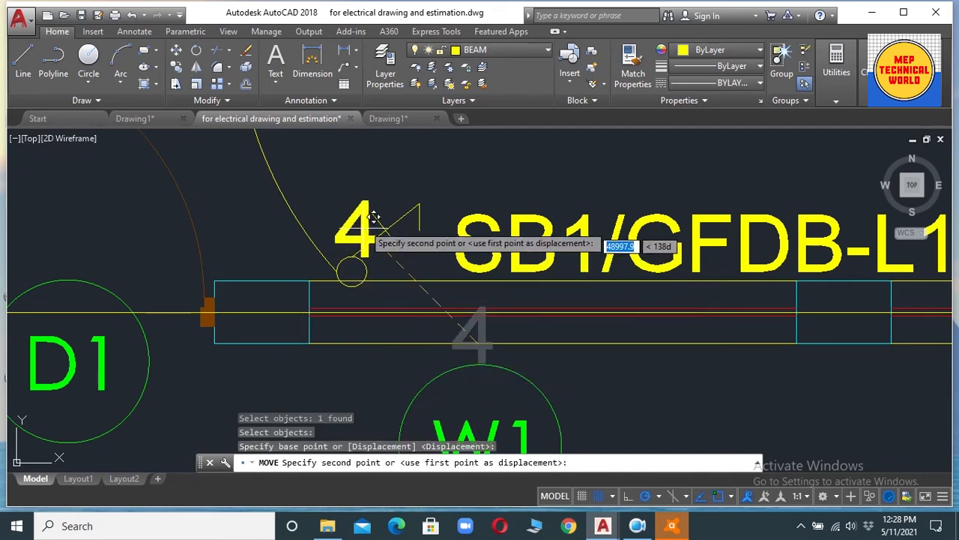
{"action": "left_click", "coordinate": [342, 208]}
{"action": "scroll", "coordinate": [443, 304], "scroll_direction": "down", "scroll_amount": 5}
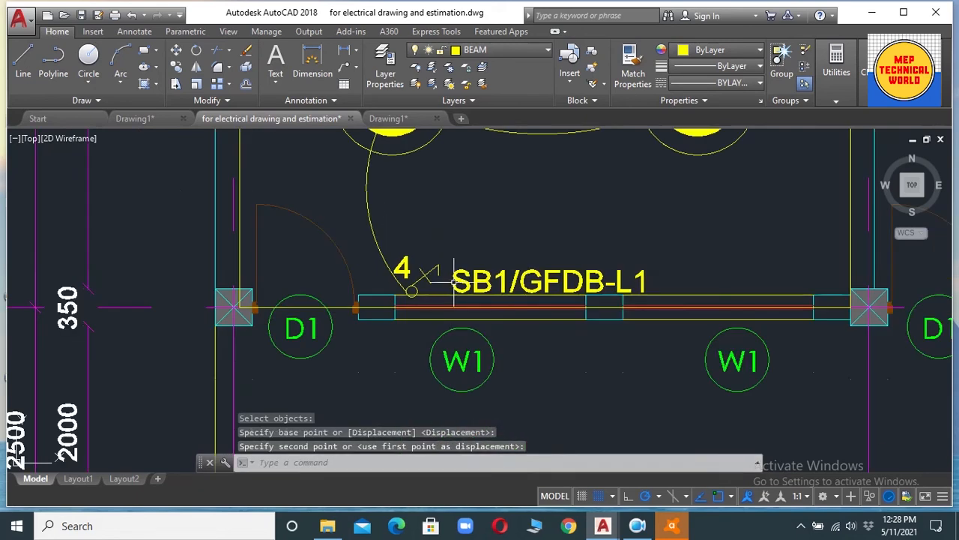
Examine the labelled switch and the light fixtures connected to it in the first classroom.
{"action": "scroll", "coordinate": [488, 248], "scroll_direction": "down", "scroll_amount": 3}
{"action": "scroll", "coordinate": [458, 300], "scroll_direction": "up", "scroll_amount": 3}
{"action": "scroll", "coordinate": [461, 313], "scroll_direction": "up", "scroll_amount": 2}
{"action": "scroll", "coordinate": [561, 221], "scroll_direction": "down", "scroll_amount": 4}
{"action": "scroll", "coordinate": [430, 257], "scroll_direction": "up", "scroll_amount": 6}
{"action": "scroll", "coordinate": [493, 268], "scroll_direction": "down", "scroll_amount": 4}
{"action": "scroll", "coordinate": [493, 268], "scroll_direction": "up", "scroll_amount": 4}
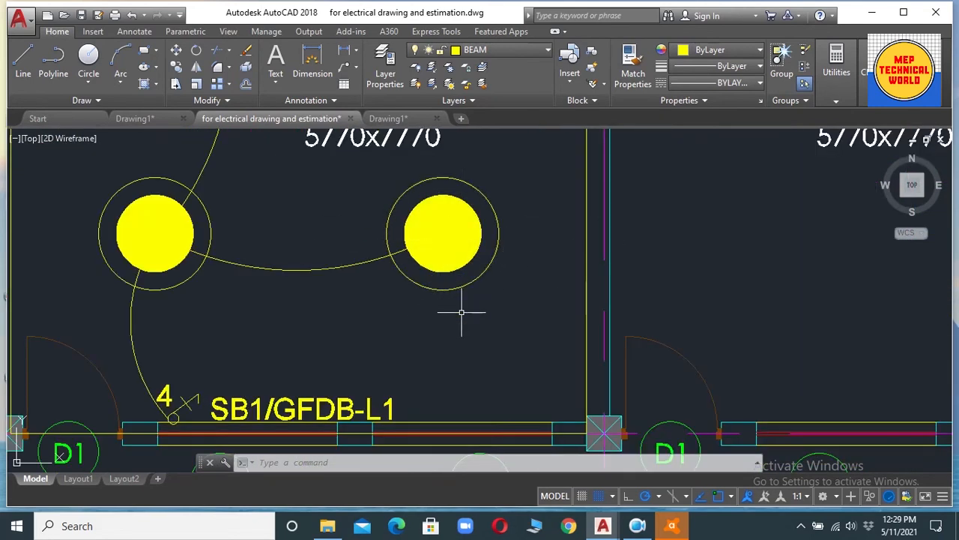
{"action": "scroll", "coordinate": [479, 315], "scroll_direction": "down", "scroll_amount": 2}
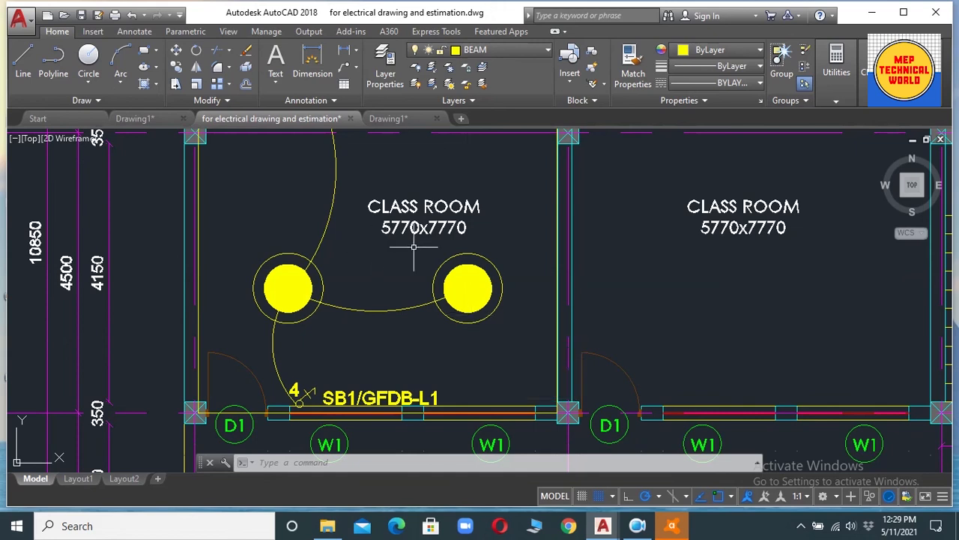
{"action": "scroll", "coordinate": [479, 247], "scroll_direction": "down", "scroll_amount": 5}
{"action": "scroll", "coordinate": [498, 246], "scroll_direction": "up", "scroll_amount": 5}
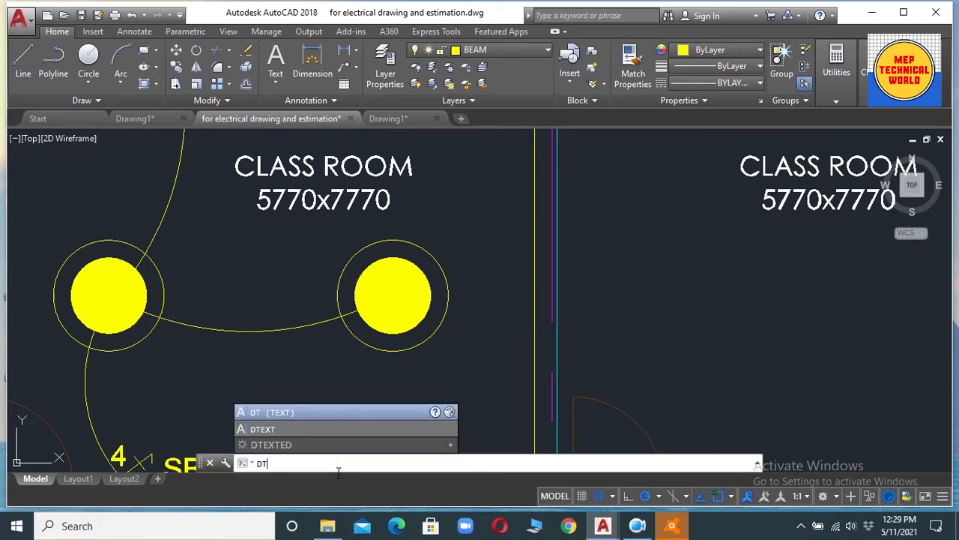
Add single-line text "SB1/S1" with height 200 and rotation 0 beside the classroom's lower-right light fixture.
{"action": "key", "text": "Return"}
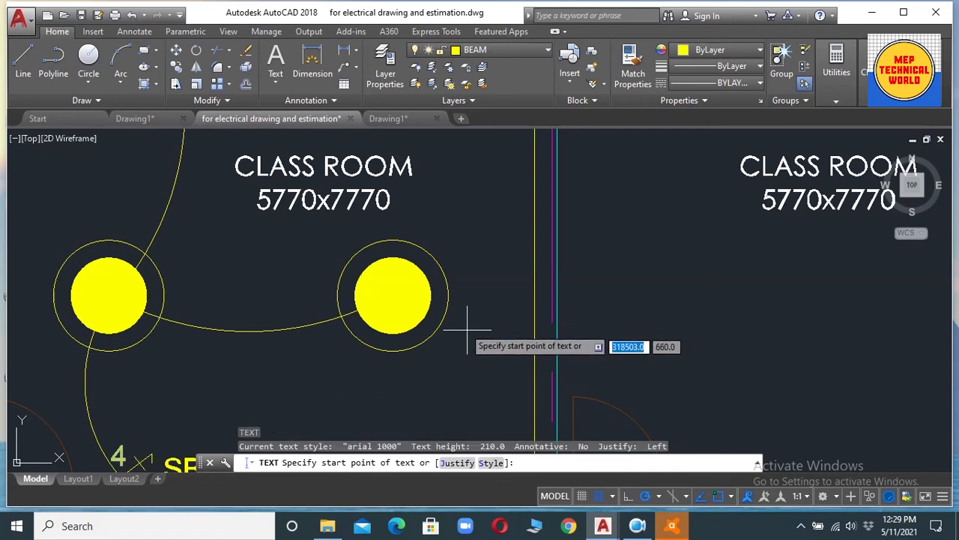
{"action": "left_click", "coordinate": [450, 259]}
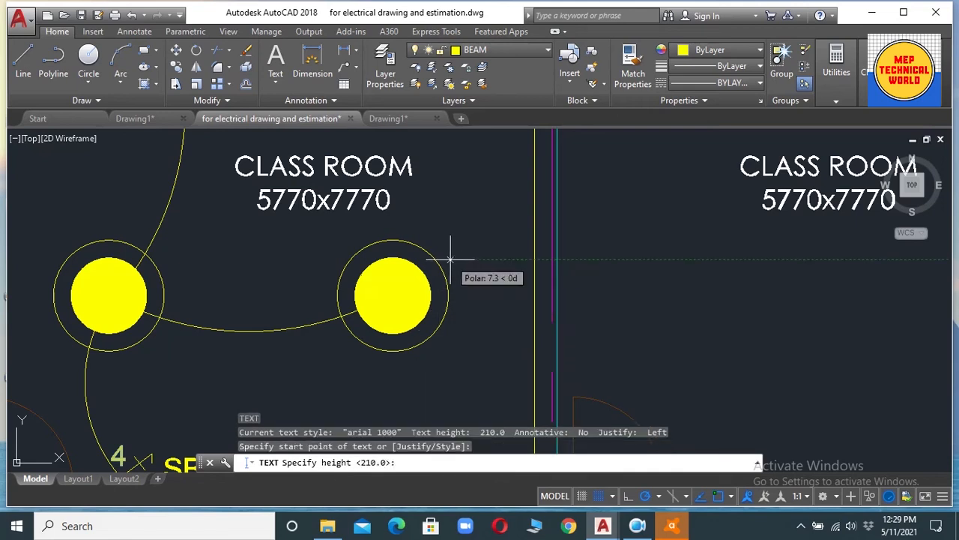
{"action": "type", "text": "200"}
{"action": "key", "text": "Return"}
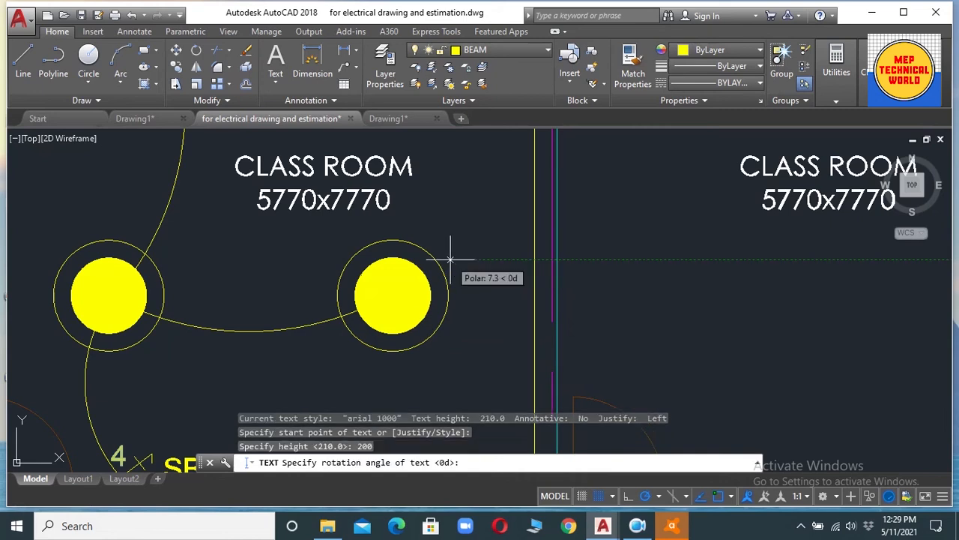
{"action": "key", "text": "Return"}
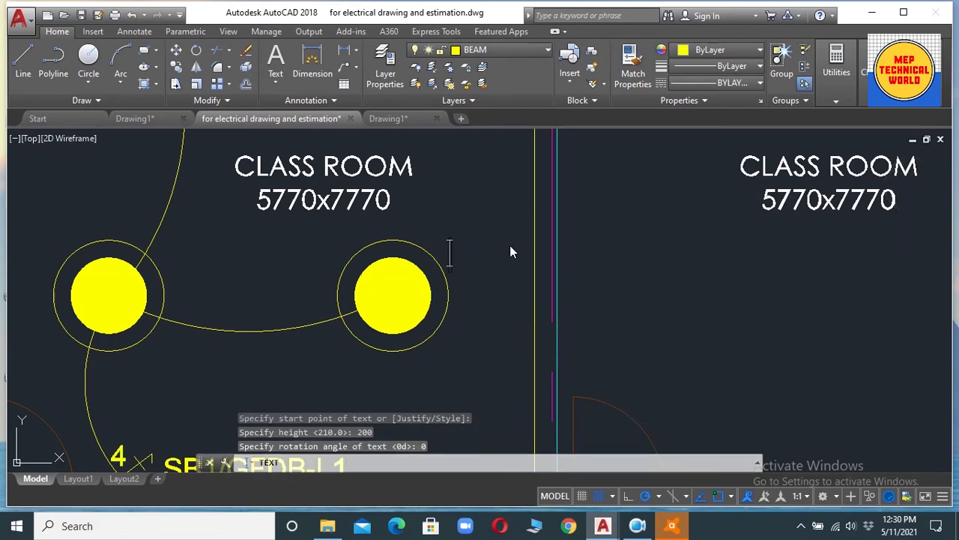
{"action": "type", "text": "SB1/"}
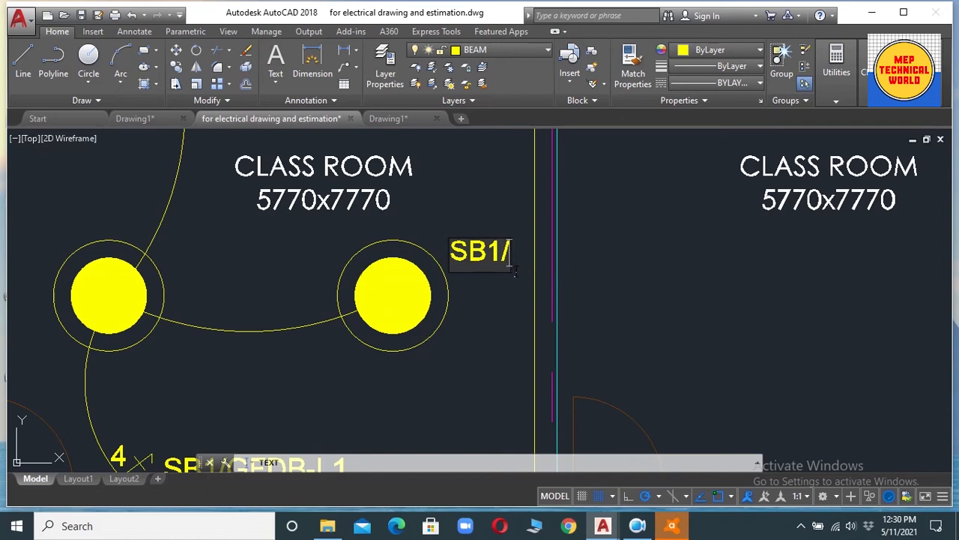
{"action": "type", "text": "S1"}
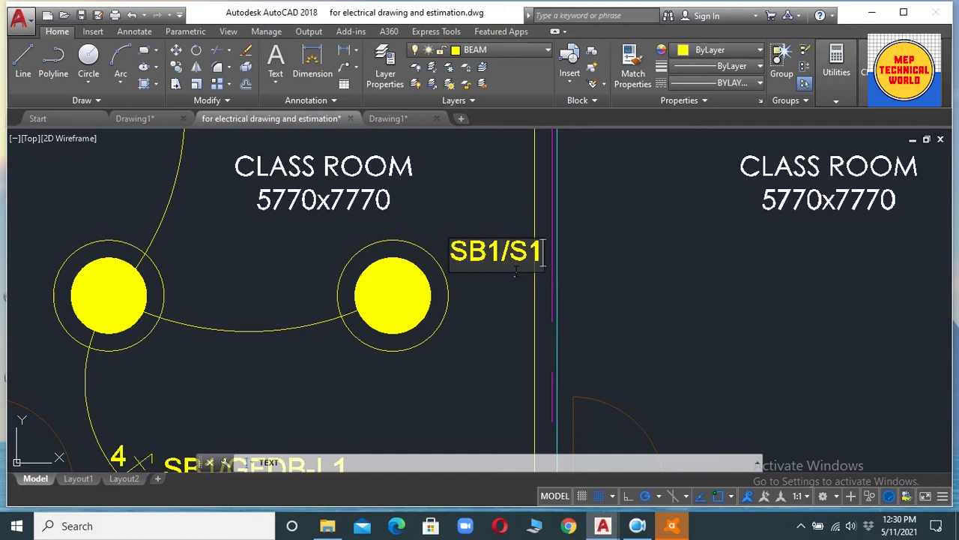
{"action": "left_click", "coordinate": [472, 326]}
Move the "SB1/S1" label to just above the lower-right light fixture, below the room dimensions.
{"action": "scroll", "coordinate": [524, 216], "scroll_direction": "up", "scroll_amount": 2}
{"action": "type", "text": "m"}
{"action": "key", "text": "Return"}
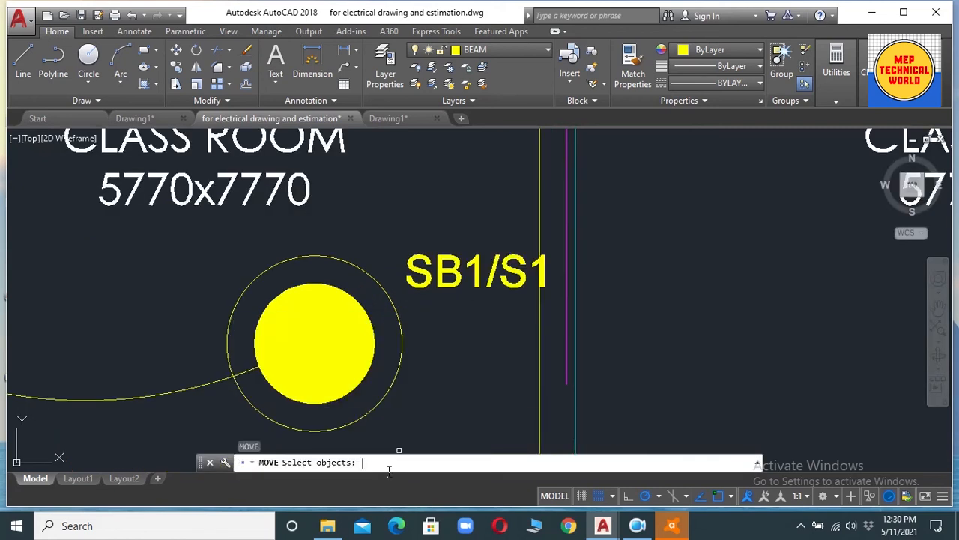
{"action": "left_click", "coordinate": [478, 279]}
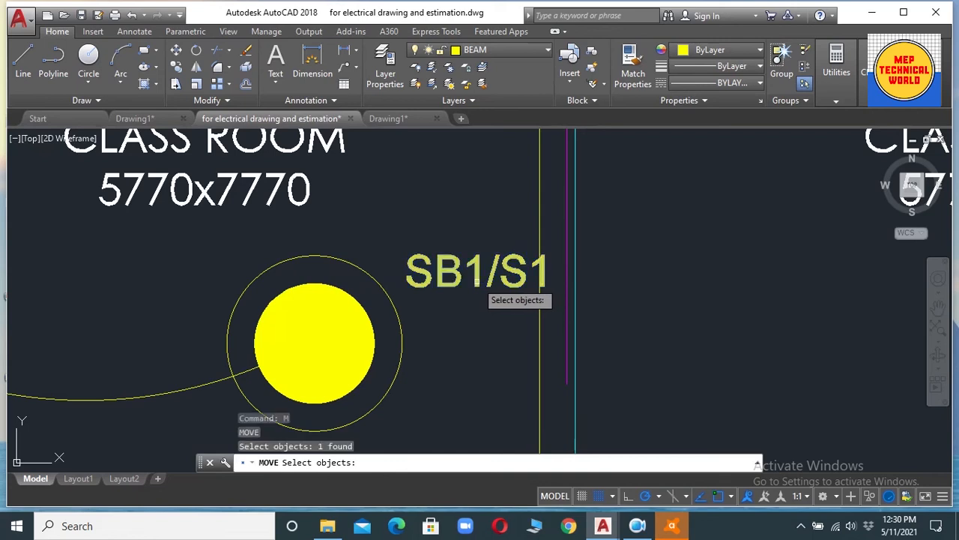
{"action": "key", "text": "Return"}
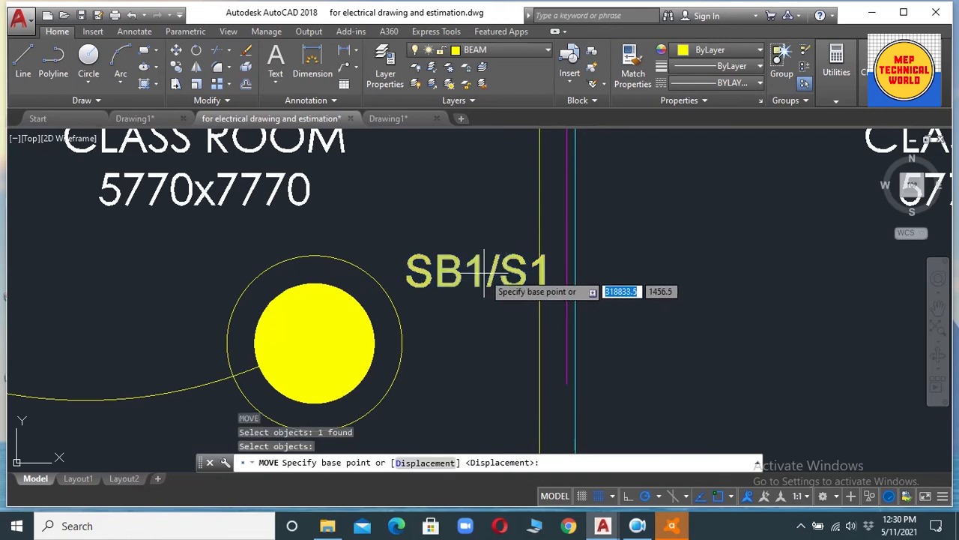
{"action": "left_click", "coordinate": [488, 257]}
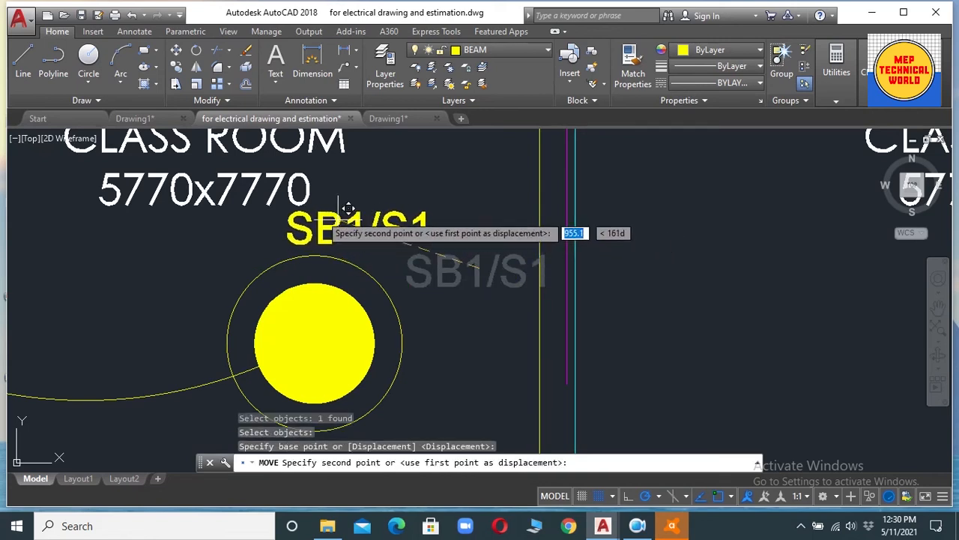
{"action": "left_click", "coordinate": [324, 217]}
Examine the switch and light labels against the classroom layout and the GF-DB distribution board.
{"action": "scroll", "coordinate": [417, 283], "scroll_direction": "down", "scroll_amount": 4}
{"action": "scroll", "coordinate": [277, 315], "scroll_direction": "up", "scroll_amount": 2}
{"action": "scroll", "coordinate": [307, 265], "scroll_direction": "down", "scroll_amount": 2}
{"action": "scroll", "coordinate": [307, 264], "scroll_direction": "down", "scroll_amount": 6}
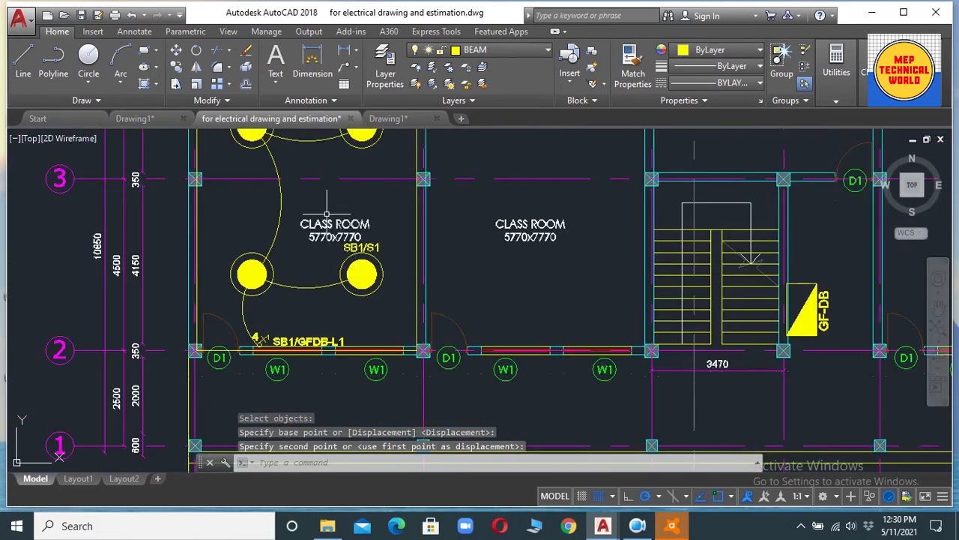
{"action": "scroll", "coordinate": [324, 222], "scroll_direction": "up", "scroll_amount": 2}
{"action": "scroll", "coordinate": [325, 223], "scroll_direction": "up", "scroll_amount": 5}
{"action": "scroll", "coordinate": [306, 251], "scroll_direction": "down", "scroll_amount": 4}
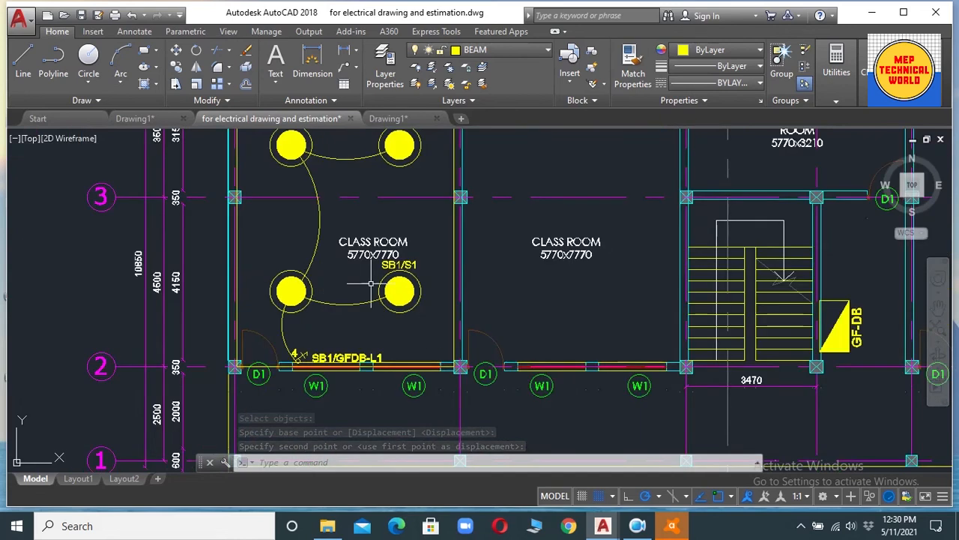
{"action": "scroll", "coordinate": [246, 280], "scroll_direction": "up", "scroll_amount": 2}
{"action": "scroll", "coordinate": [169, 275], "scroll_direction": "up", "scroll_amount": 2}
{"action": "scroll", "coordinate": [182, 272], "scroll_direction": "down", "scroll_amount": 2}
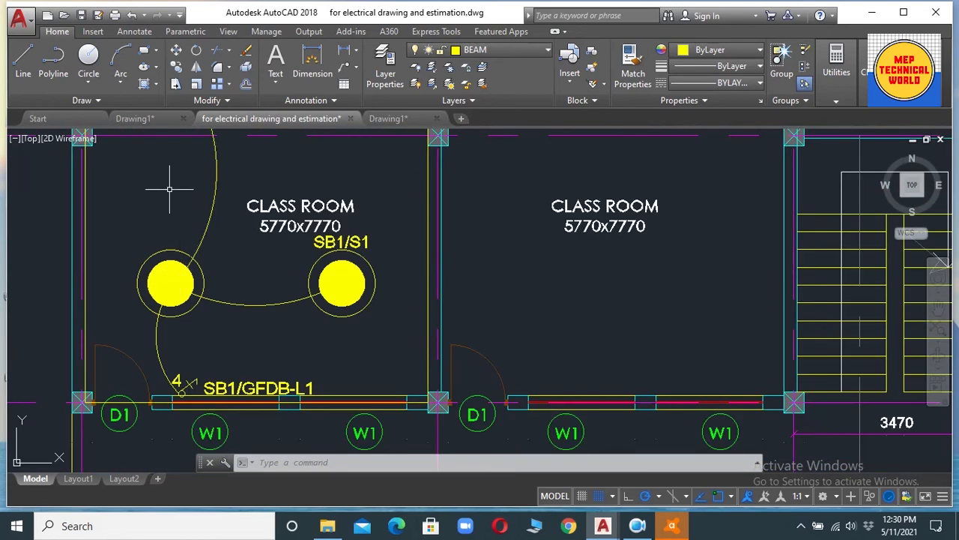
{"action": "scroll", "coordinate": [294, 259], "scroll_direction": "down", "scroll_amount": 3}
Copy the "SB1/S1" label from the lower-right light fixture to above each of the first classroom's other three light fixtures.
{"action": "scroll", "coordinate": [322, 254], "scroll_direction": "up", "scroll_amount": 6}
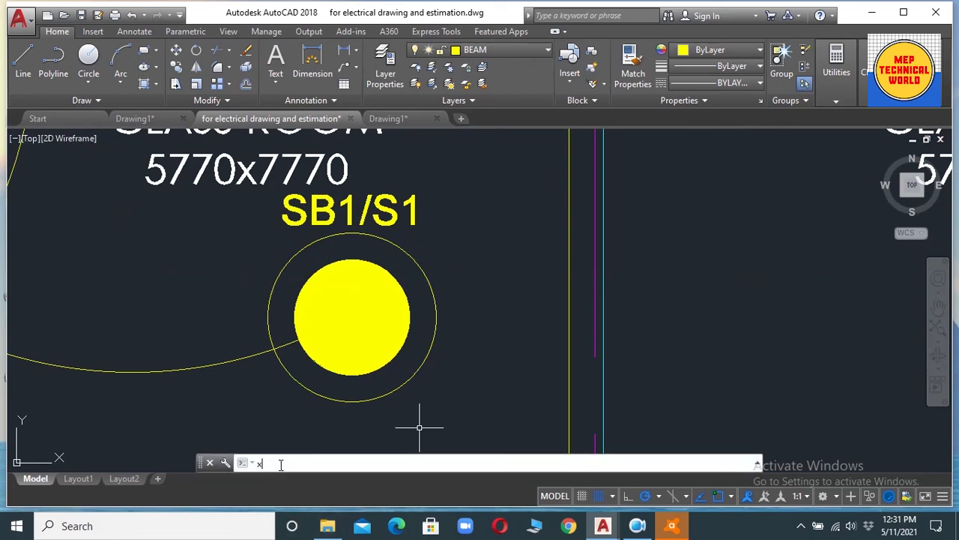
{"action": "key", "text": "BackSpace"}
{"action": "key", "text": "Return"}
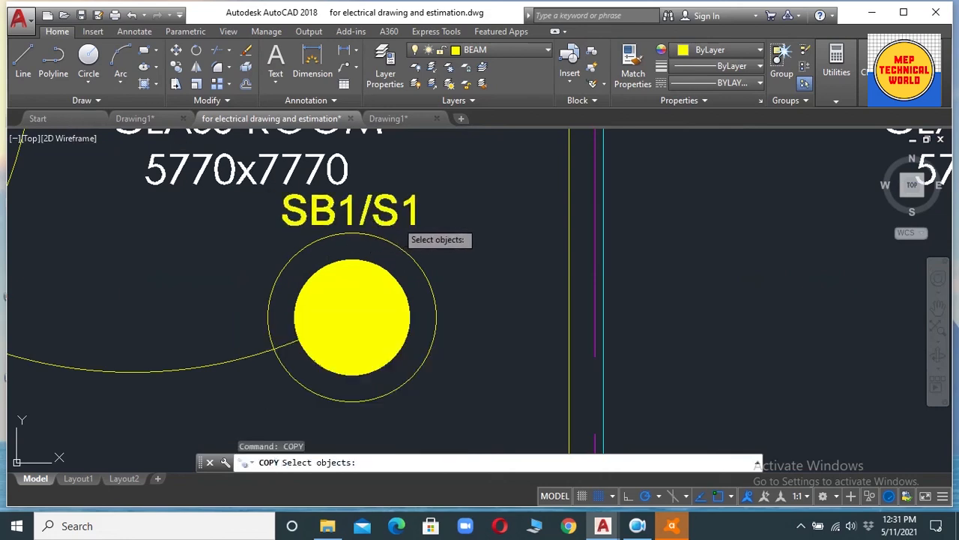
{"action": "left_click", "coordinate": [396, 220]}
{"action": "key", "text": "Return"}
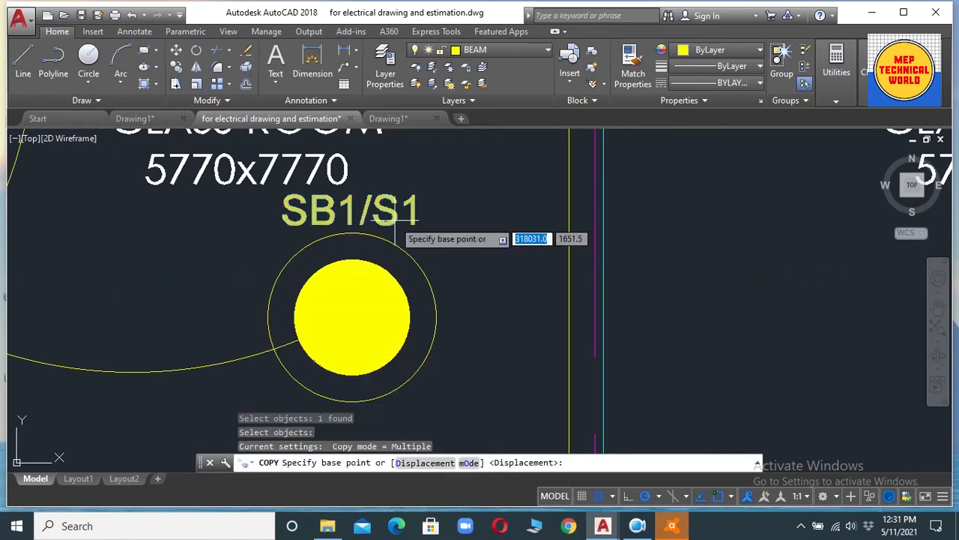
{"action": "left_click", "coordinate": [353, 208]}
{"action": "scroll", "coordinate": [206, 270], "scroll_direction": "down", "scroll_amount": 5}
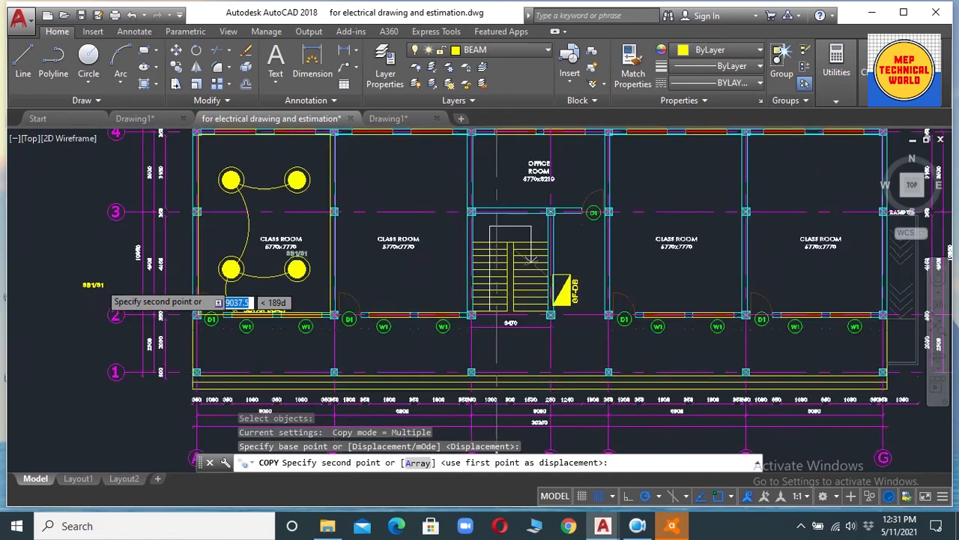
{"action": "scroll", "coordinate": [157, 262], "scroll_direction": "up", "scroll_amount": 3}
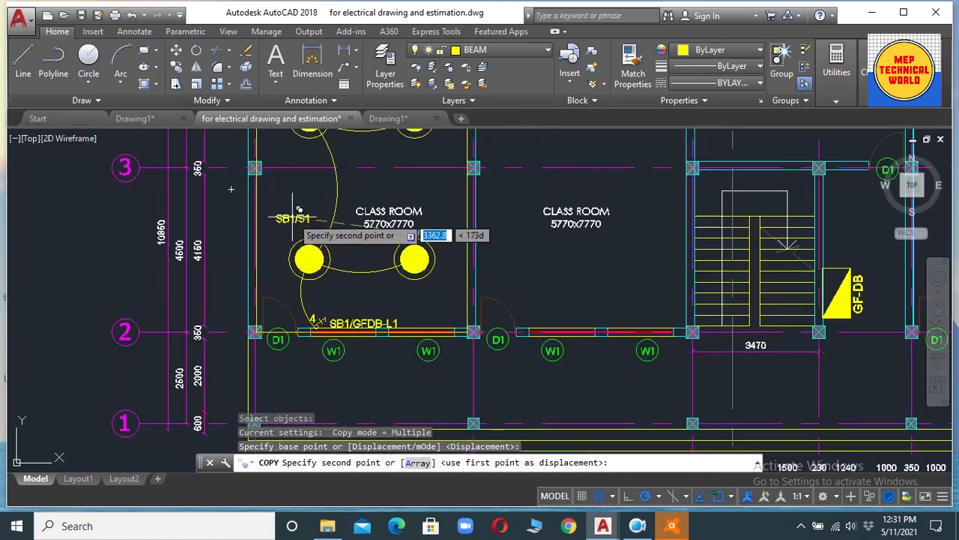
{"action": "left_click", "coordinate": [383, 187]}
{"action": "scroll", "coordinate": [447, 210], "scroll_direction": "down", "scroll_amount": 4}
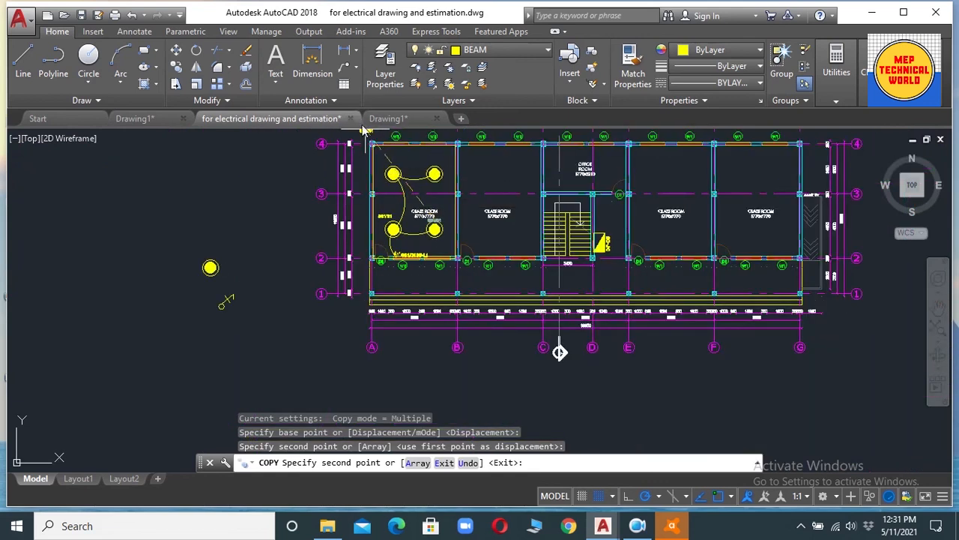
{"action": "scroll", "coordinate": [394, 154], "scroll_direction": "up", "scroll_amount": 4}
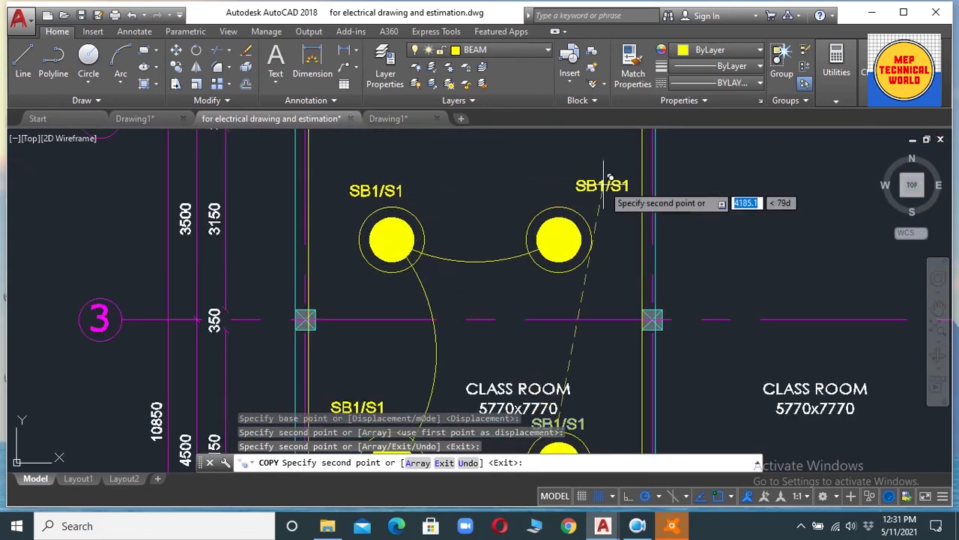
{"action": "left_click", "coordinate": [579, 176]}
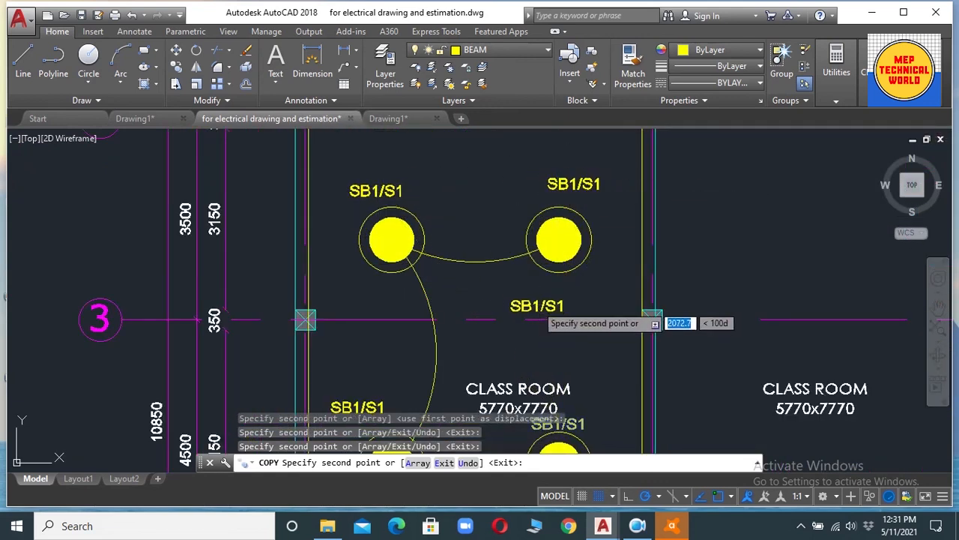
{"action": "key", "text": "Escape"}
Change the label above the first classroom's lower-left light fixture to "SB1/S2".
{"action": "scroll", "coordinate": [460, 325], "scroll_direction": "down", "scroll_amount": 4}
{"action": "scroll", "coordinate": [462, 317], "scroll_direction": "up", "scroll_amount": 6}
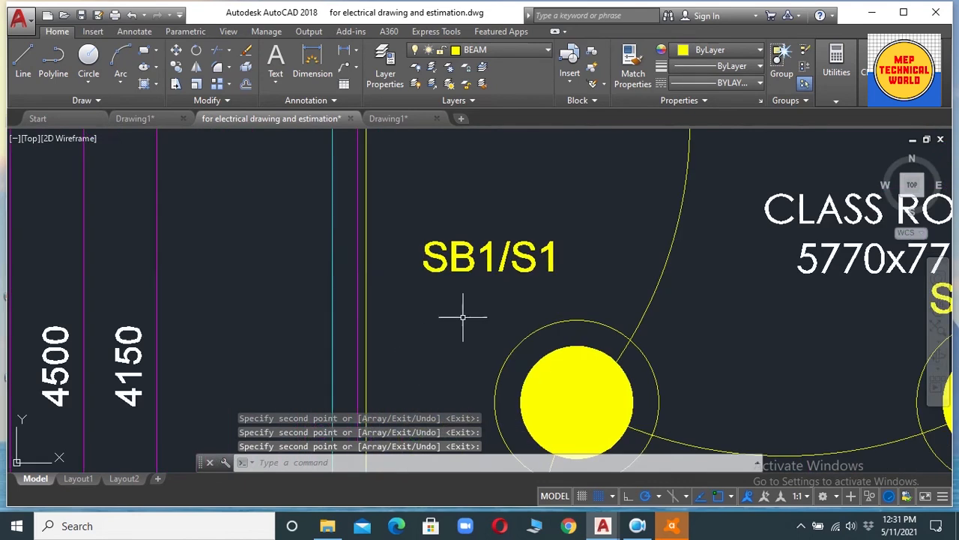
{"action": "left_click", "coordinate": [528, 266]}
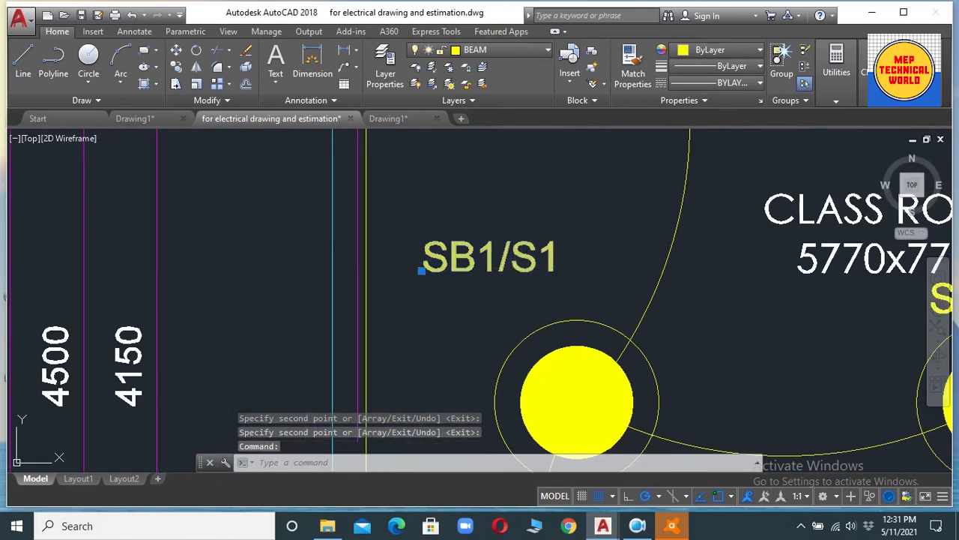
{"action": "double_click", "coordinate": [528, 273]}
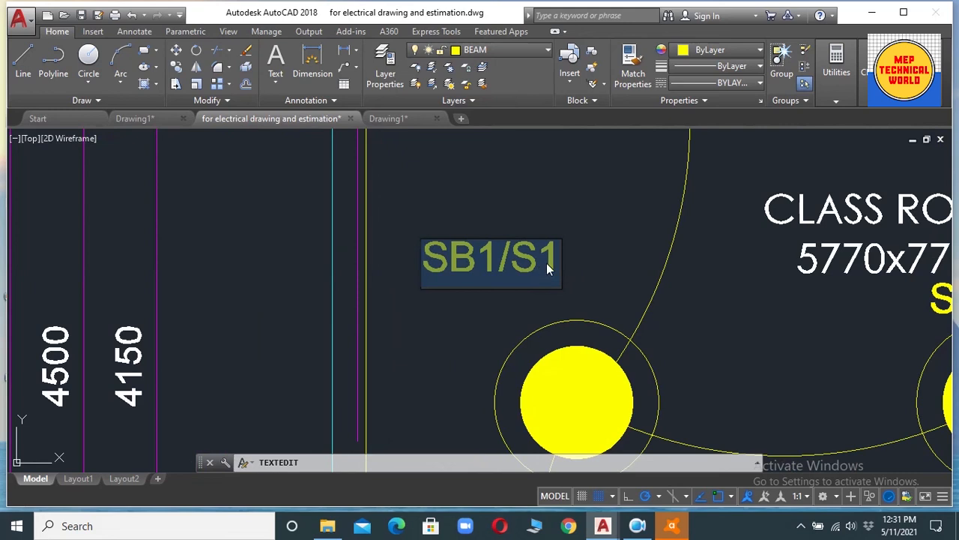
{"action": "left_click", "coordinate": [538, 268]}
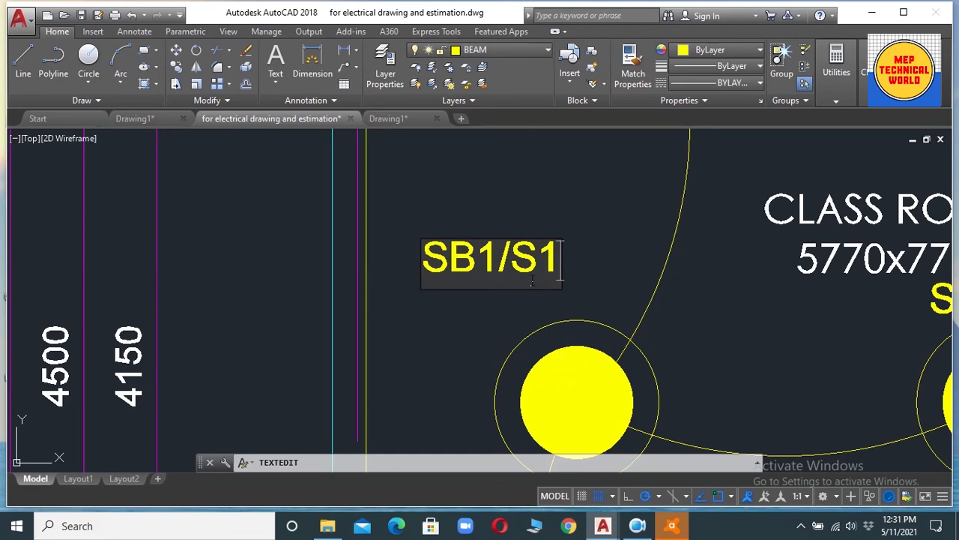
{"action": "key", "text": "Delete"}
{"action": "type", "text": "2"}
{"action": "left_click", "coordinate": [569, 290]}
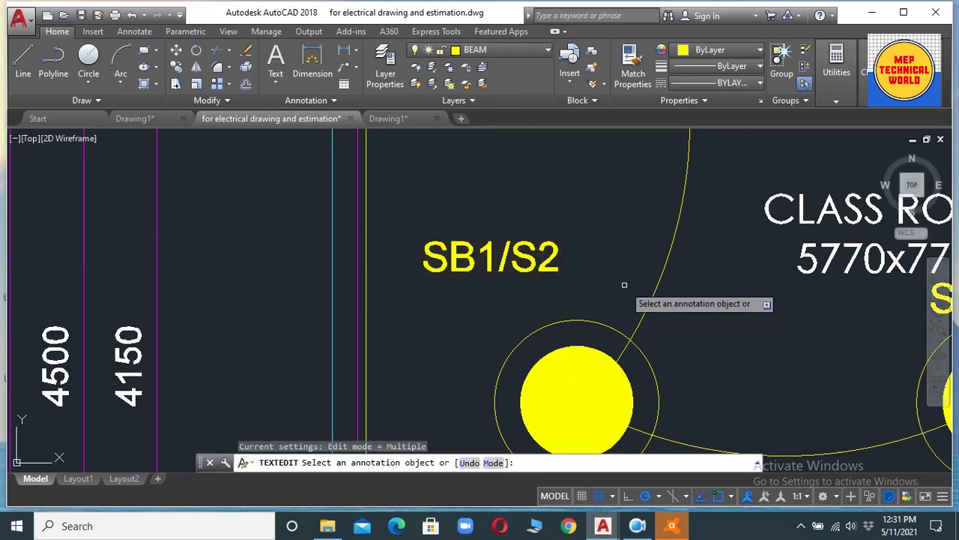
Change the label above the first classroom's upper-left light fixture to "SB1/S3".
{"action": "scroll", "coordinate": [624, 283], "scroll_direction": "down", "scroll_amount": 9}
{"action": "scroll", "coordinate": [622, 173], "scroll_direction": "up", "scroll_amount": 8}
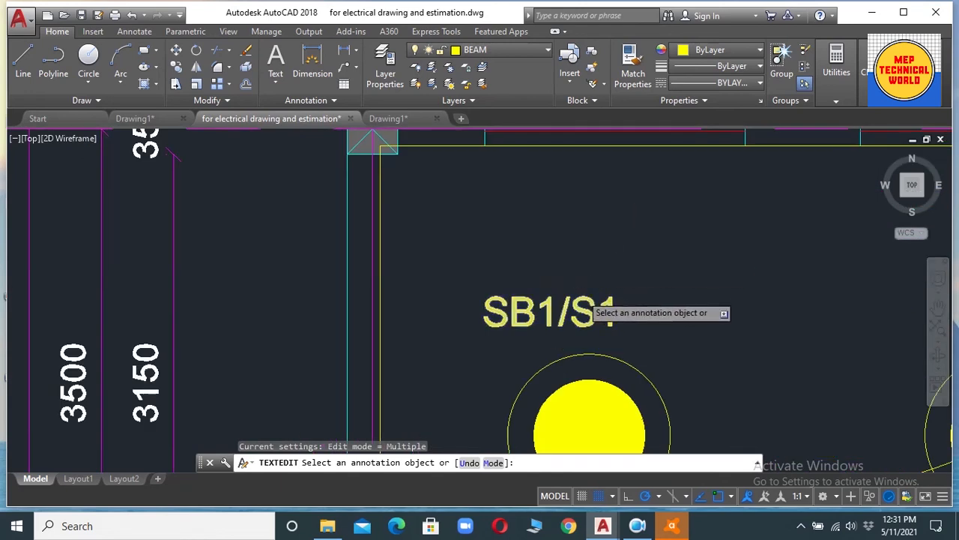
{"action": "scroll", "coordinate": [592, 307], "scroll_direction": "down", "scroll_amount": 3}
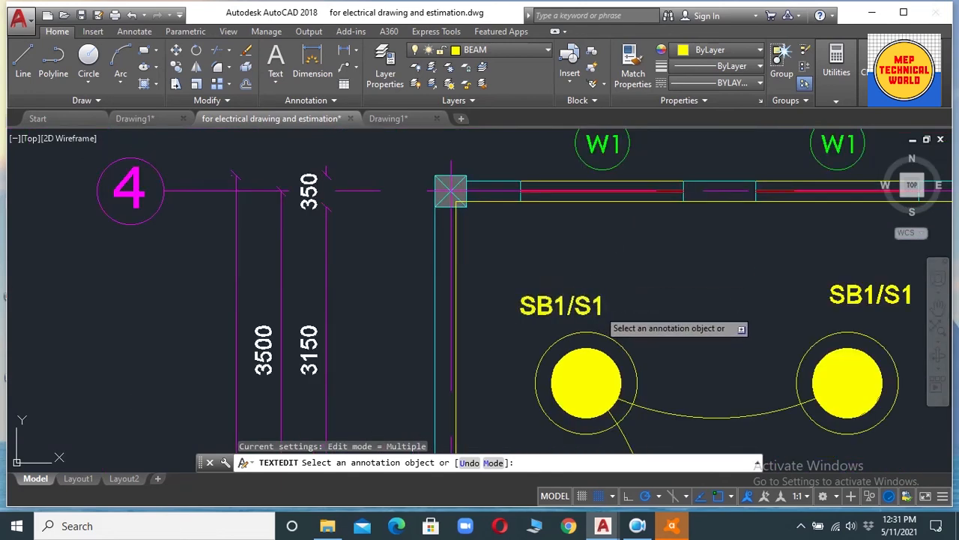
{"action": "left_click", "coordinate": [597, 310]}
{"action": "key", "text": "BackSpace"}
{"action": "type", "text": "3"}
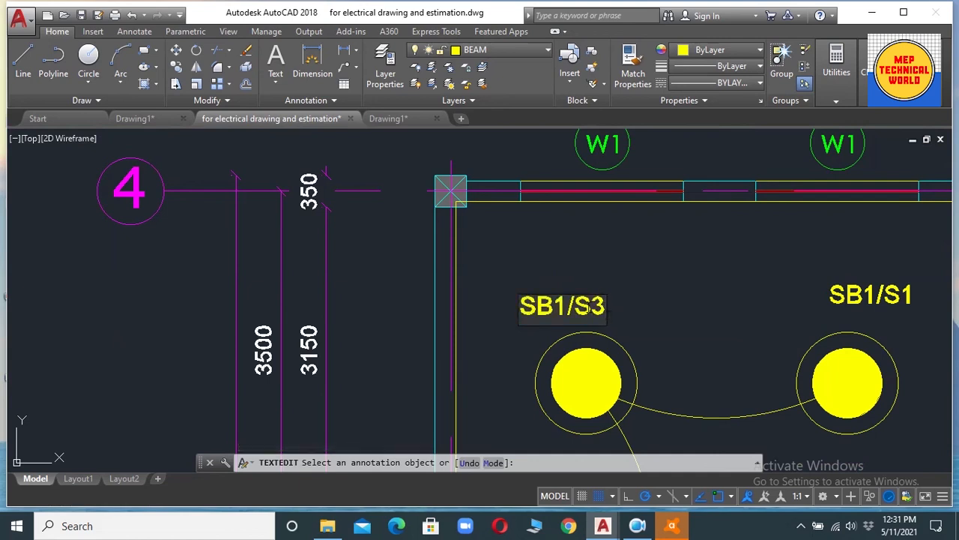
{"action": "key", "text": "Return"}
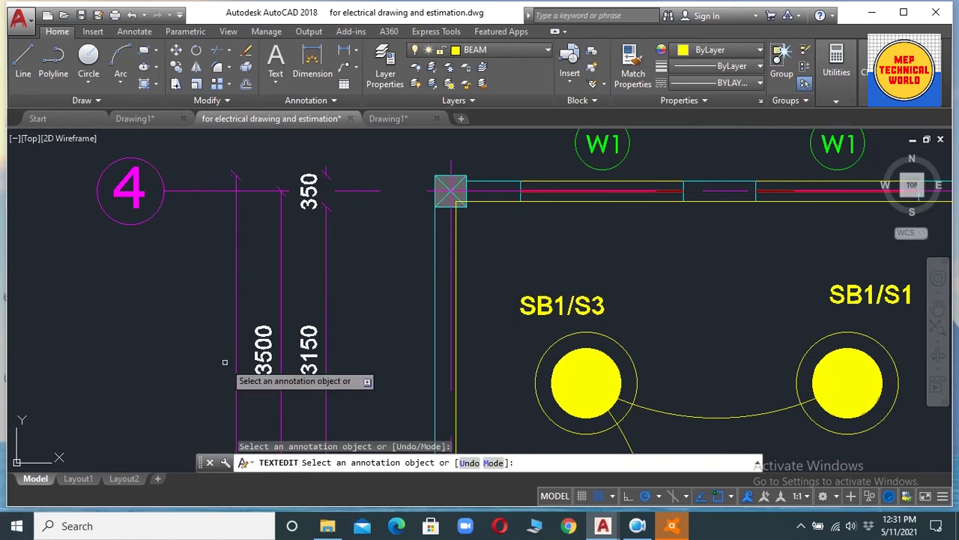
Change the label above the first classroom's upper-right light fixture to "SB1/S4".
{"action": "scroll", "coordinate": [764, 322], "scroll_direction": "down", "scroll_amount": 3}
{"action": "scroll", "coordinate": [765, 315], "scroll_direction": "up", "scroll_amount": 5}
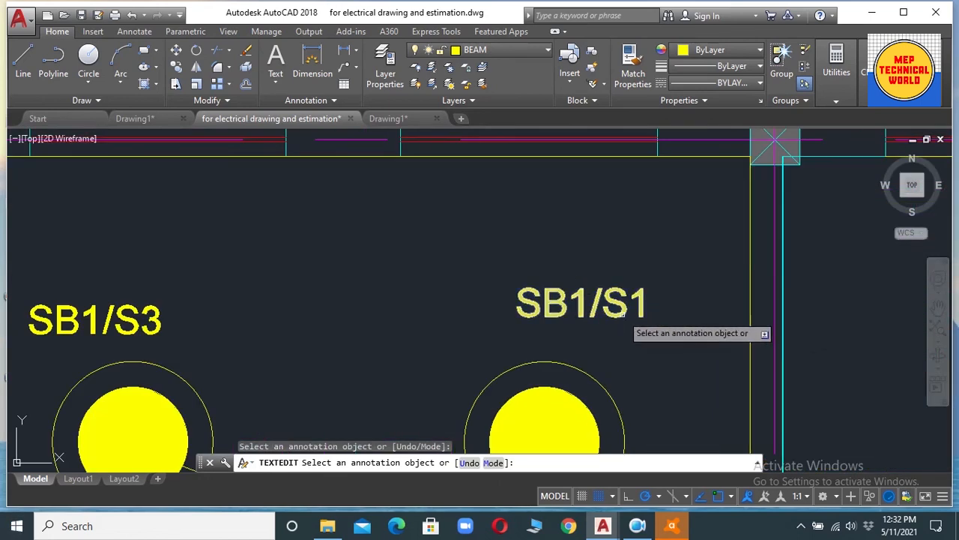
{"action": "left_click", "coordinate": [627, 321]}
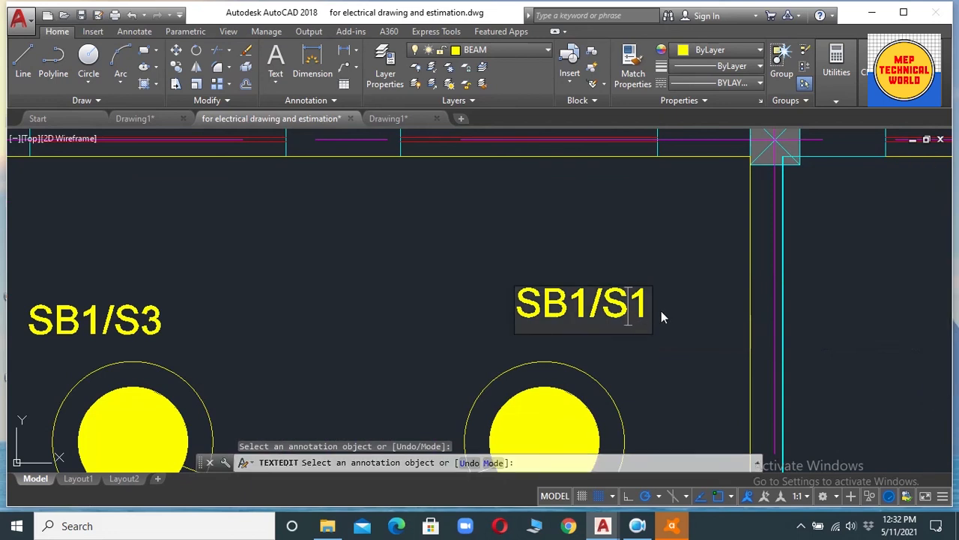
{"action": "key", "text": "BackSpace"}
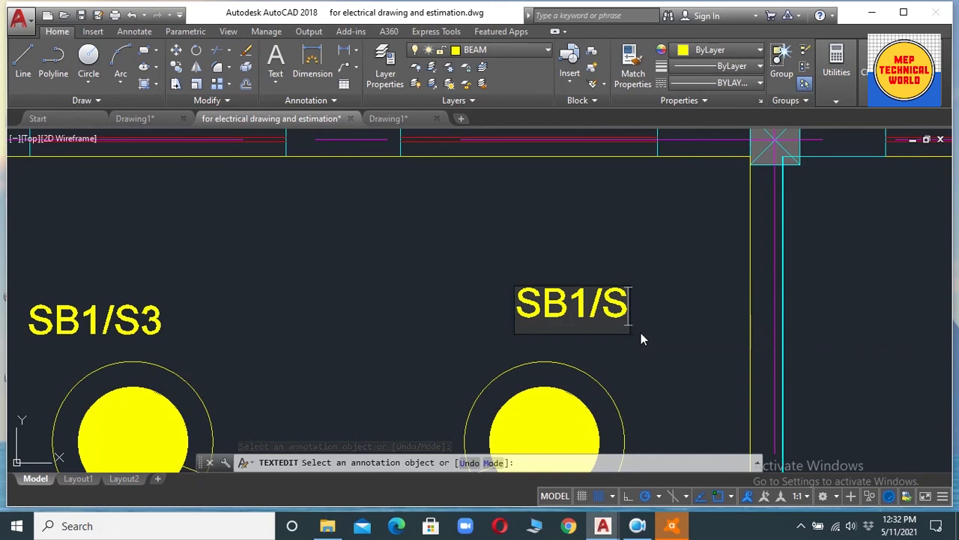
{"action": "type", "text": "4"}
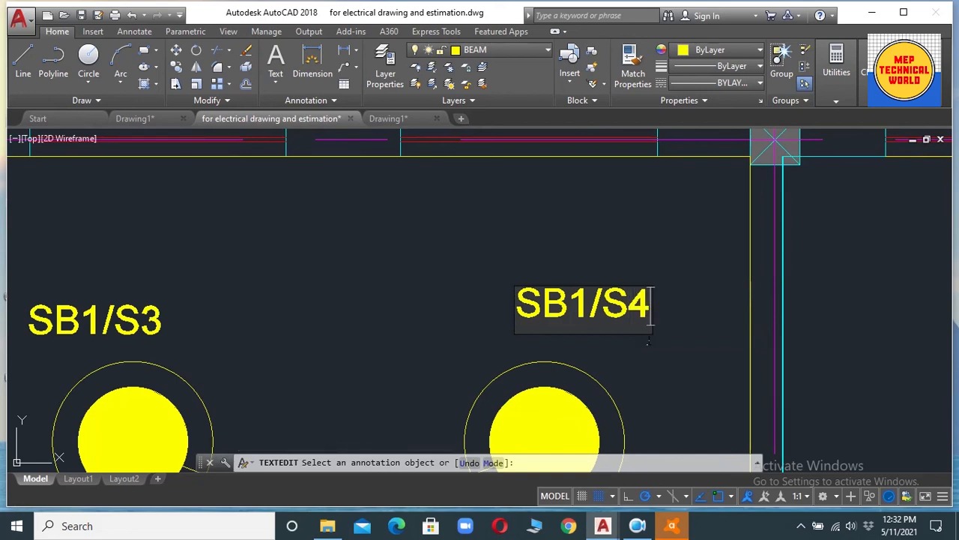
{"action": "key", "text": "Return"}
Examine the numbered light labels in the first classroom and the "SB1/GFDB-L1" label beside its switch.
{"action": "scroll", "coordinate": [643, 356], "scroll_direction": "down", "scroll_amount": 4}
{"action": "scroll", "coordinate": [644, 356], "scroll_direction": "down", "scroll_amount": 2}
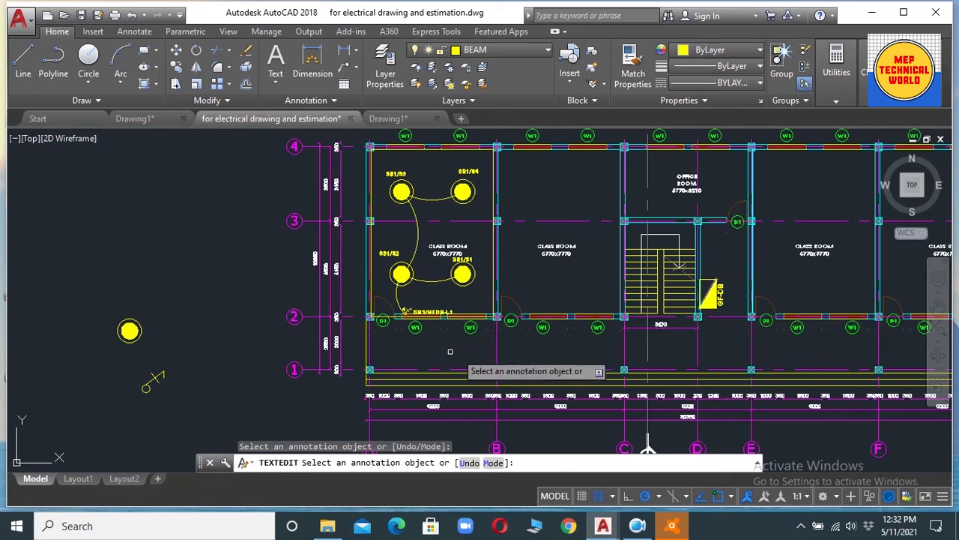
{"action": "scroll", "coordinate": [404, 326], "scroll_direction": "up", "scroll_amount": 5}
{"action": "scroll", "coordinate": [513, 300], "scroll_direction": "down", "scroll_amount": 7}
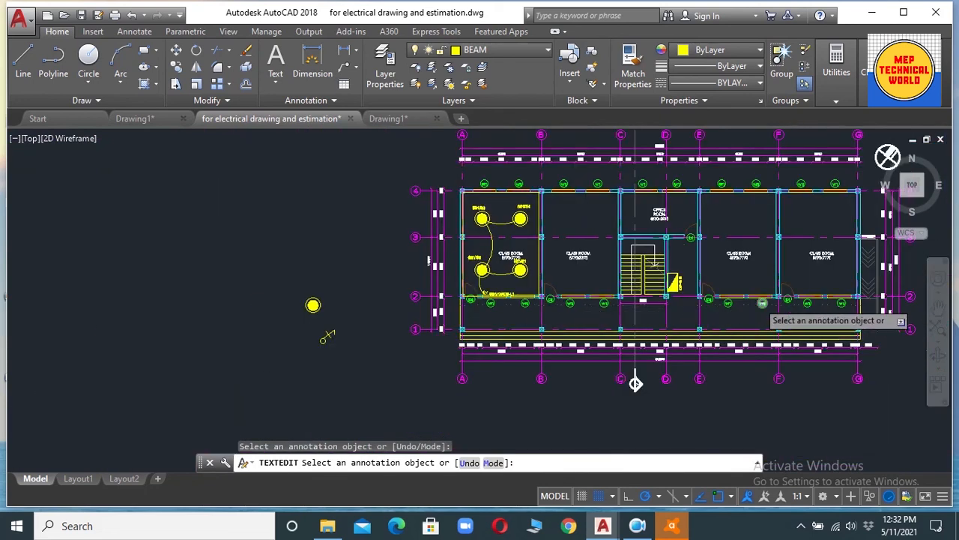
{"action": "scroll", "coordinate": [754, 302], "scroll_direction": "up", "scroll_amount": 2}
{"action": "middle_click_drag", "start_coordinate": [754, 302], "coordinate": [552, 279]}
{"action": "scroll", "coordinate": [91, 278], "scroll_direction": "up", "scroll_amount": 4}
{"action": "scroll", "coordinate": [92, 279], "scroll_direction": "up", "scroll_amount": 2}
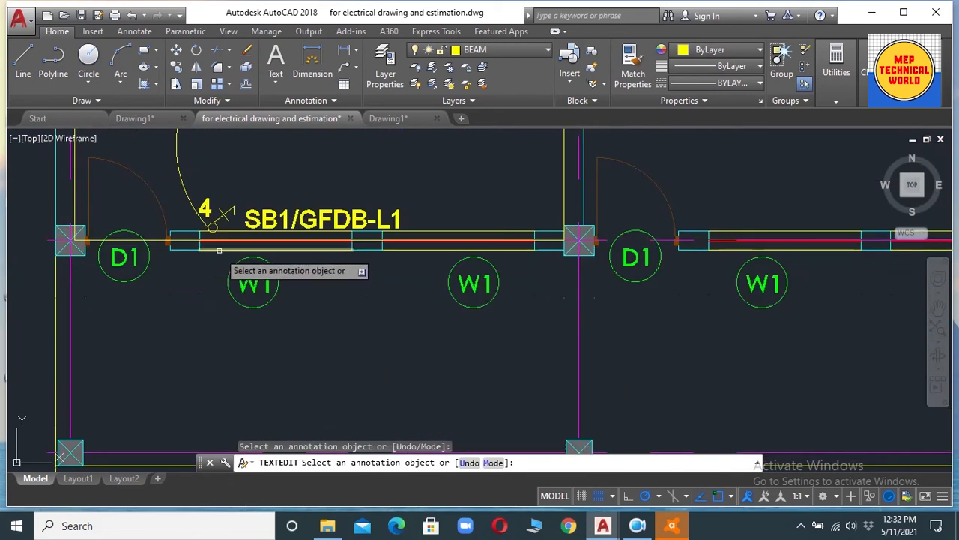
Compare the GF-DB distribution board by the stairs with the first classroom's switch and light labels across the floor plan.
{"action": "scroll", "coordinate": [224, 257], "scroll_direction": "down", "scroll_amount": 6}
{"action": "scroll", "coordinate": [258, 219], "scroll_direction": "down", "scroll_amount": 2}
{"action": "middle_click_drag", "start_coordinate": [261, 217], "coordinate": [759, 345]}
{"action": "scroll", "coordinate": [893, 349], "scroll_direction": "up", "scroll_amount": 6}
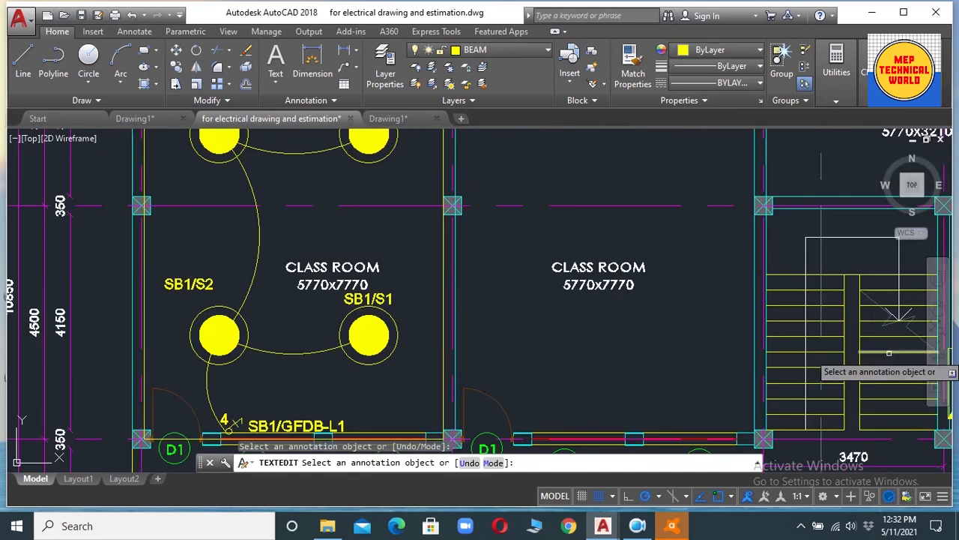
{"action": "middle_click_drag", "start_coordinate": [561, 336], "coordinate": [97, 230]}
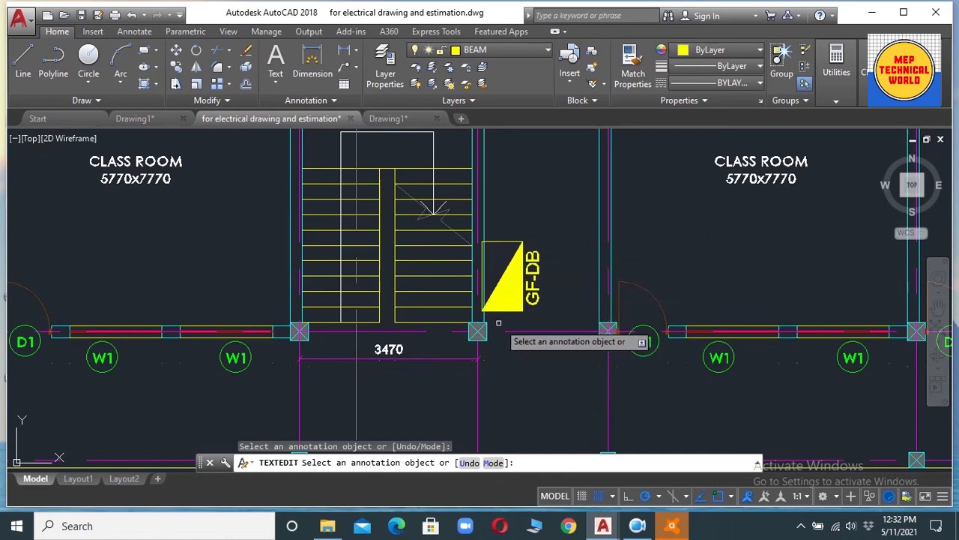
{"action": "scroll", "coordinate": [494, 338], "scroll_direction": "down", "scroll_amount": 5}
{"action": "scroll", "coordinate": [191, 338], "scroll_direction": "up", "scroll_amount": 3}
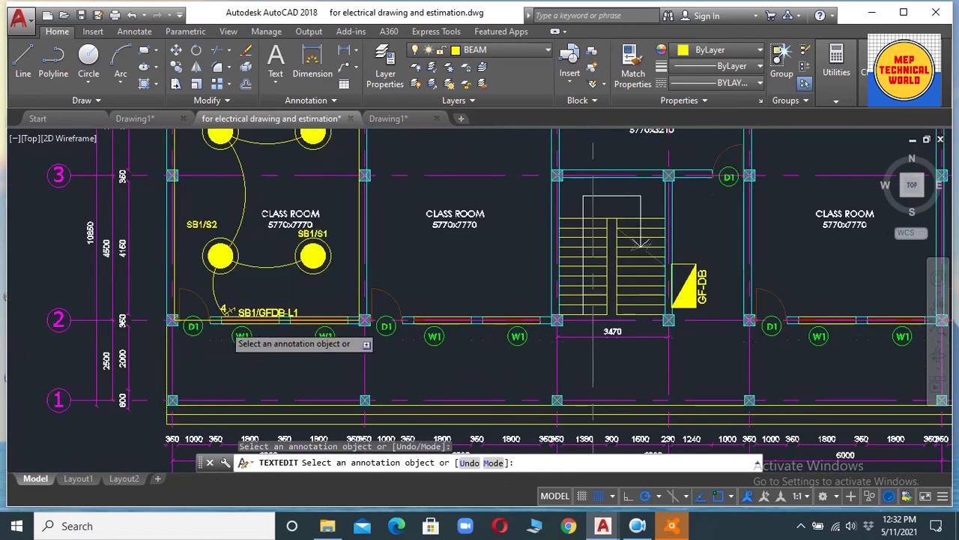
{"action": "scroll", "coordinate": [262, 320], "scroll_direction": "up", "scroll_amount": 4}
{"action": "scroll", "coordinate": [382, 307], "scroll_direction": "down", "scroll_amount": 4}
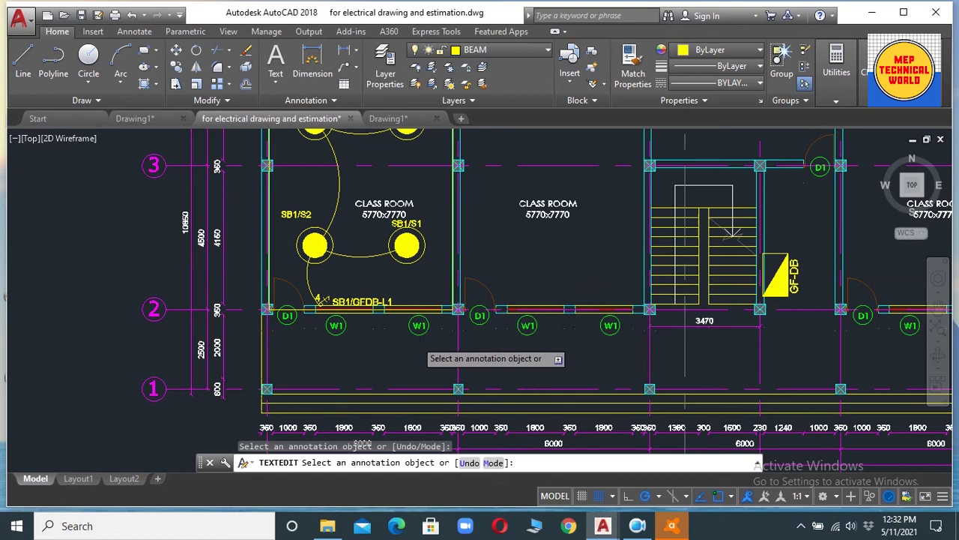
{"action": "scroll", "coordinate": [416, 336], "scroll_direction": "down", "scroll_amount": 3}
{"action": "scroll", "coordinate": [240, 275], "scroll_direction": "up", "scroll_amount": 6}
{"action": "scroll", "coordinate": [377, 274], "scroll_direction": "down", "scroll_amount": 4}
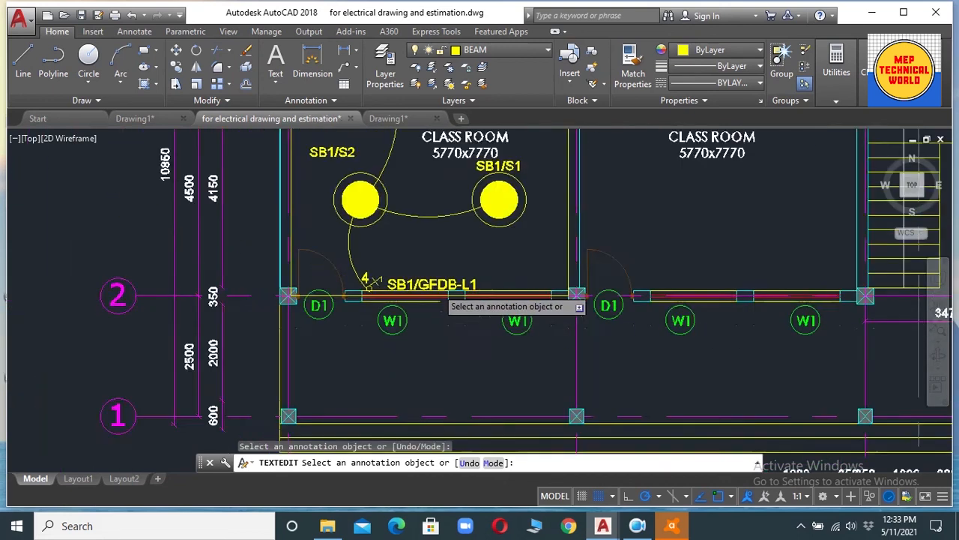
{"action": "scroll", "coordinate": [817, 293], "scroll_direction": "up", "scroll_amount": 6}
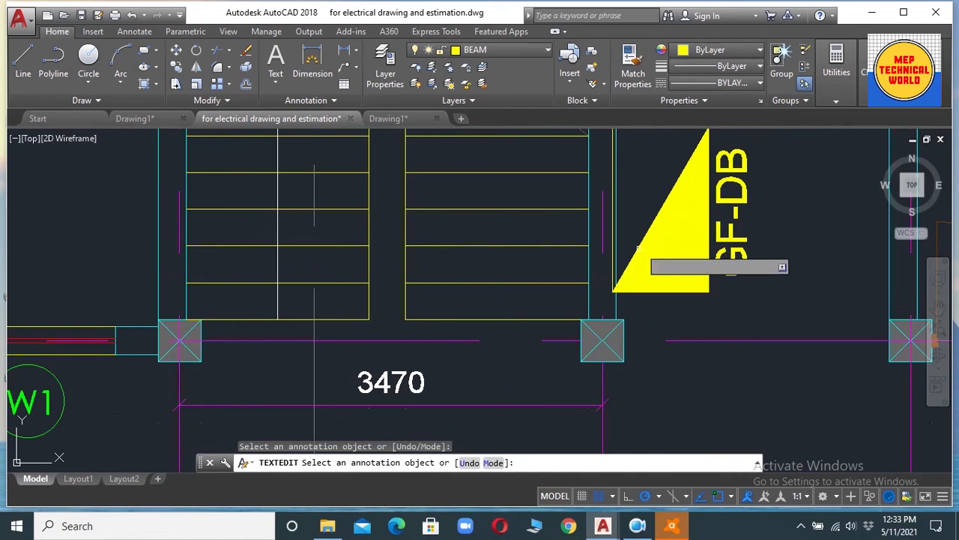
{"action": "scroll", "coordinate": [700, 266], "scroll_direction": "down", "scroll_amount": 4}
{"action": "scroll", "coordinate": [699, 268], "scroll_direction": "down", "scroll_amount": 2}
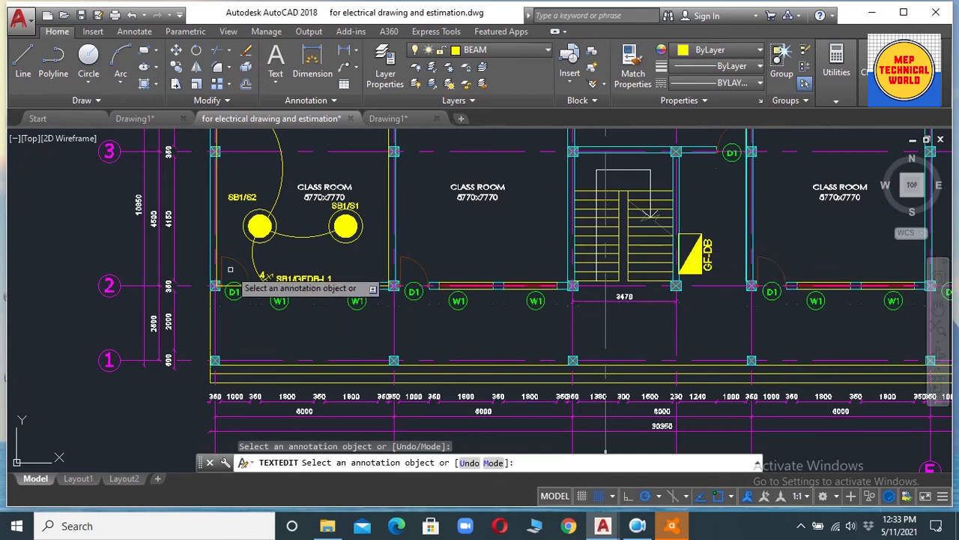
{"action": "scroll", "coordinate": [230, 269], "scroll_direction": "up", "scroll_amount": 5}
{"action": "scroll", "coordinate": [300, 303], "scroll_direction": "down", "scroll_amount": 10}
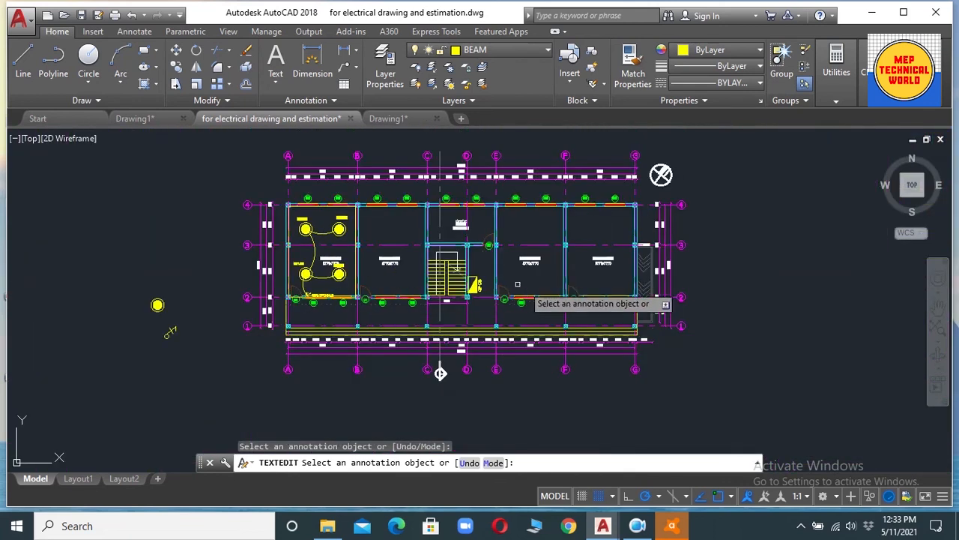
{"action": "scroll", "coordinate": [517, 284], "scroll_direction": "up", "scroll_amount": 8}
{"action": "scroll", "coordinate": [296, 304], "scroll_direction": "down", "scroll_amount": 8}
{"action": "scroll", "coordinate": [141, 328], "scroll_direction": "up", "scroll_amount": 5}
{"action": "middle_click_drag", "start_coordinate": [513, 179], "coordinate": [664, 283]}
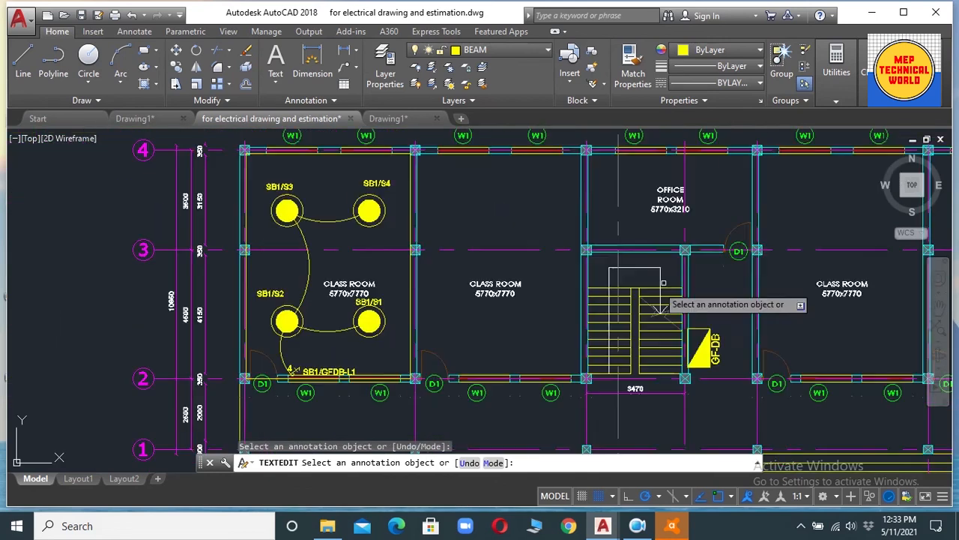